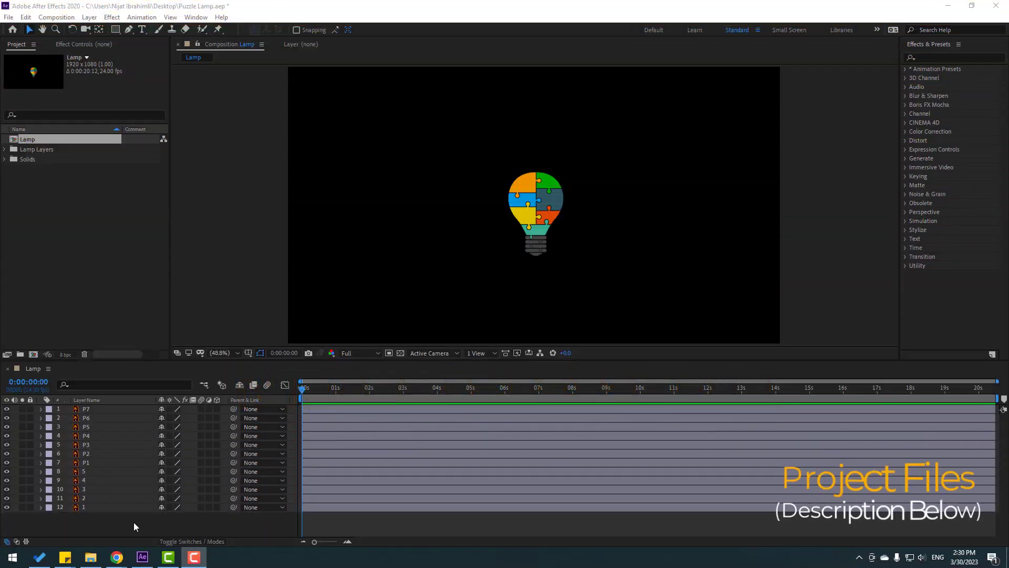
- Create a solid layer named BG and move it below all the lamp pieces
click(106, 528)
right_click(105, 527)
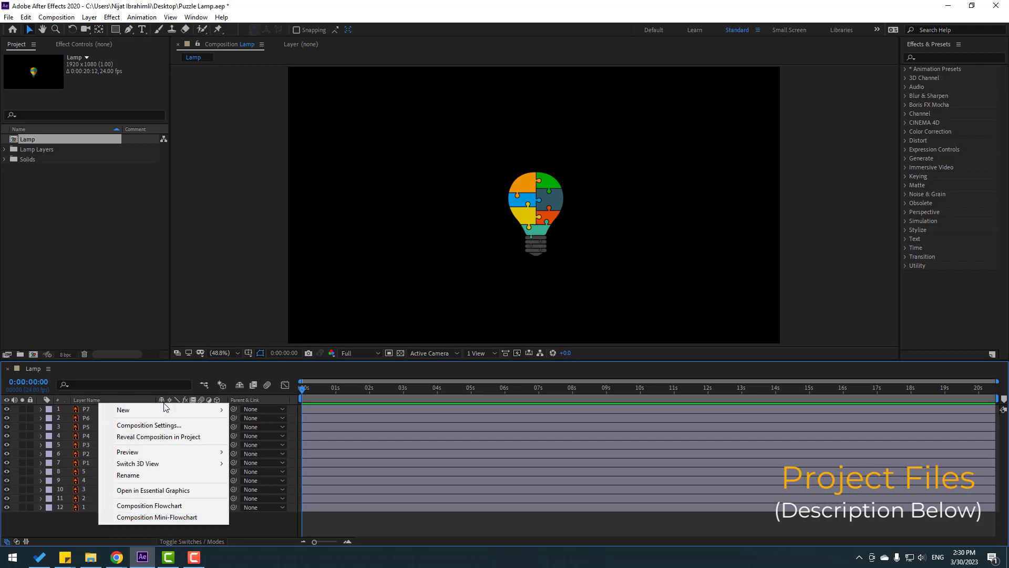
mouse_move(169, 409)
click(269, 440)
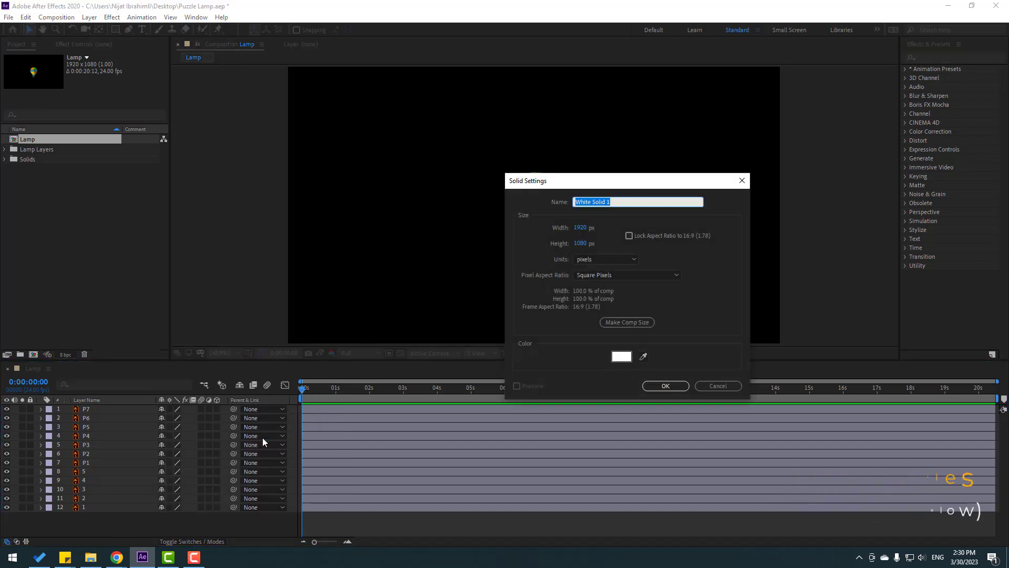
text(BG)
click(663, 385)
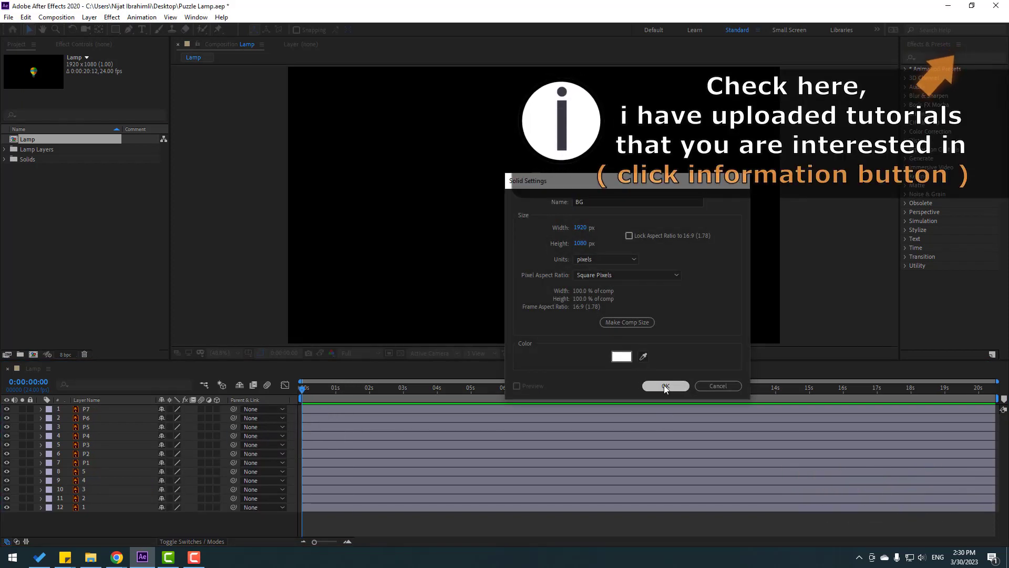
drag(93, 409, 115, 521)
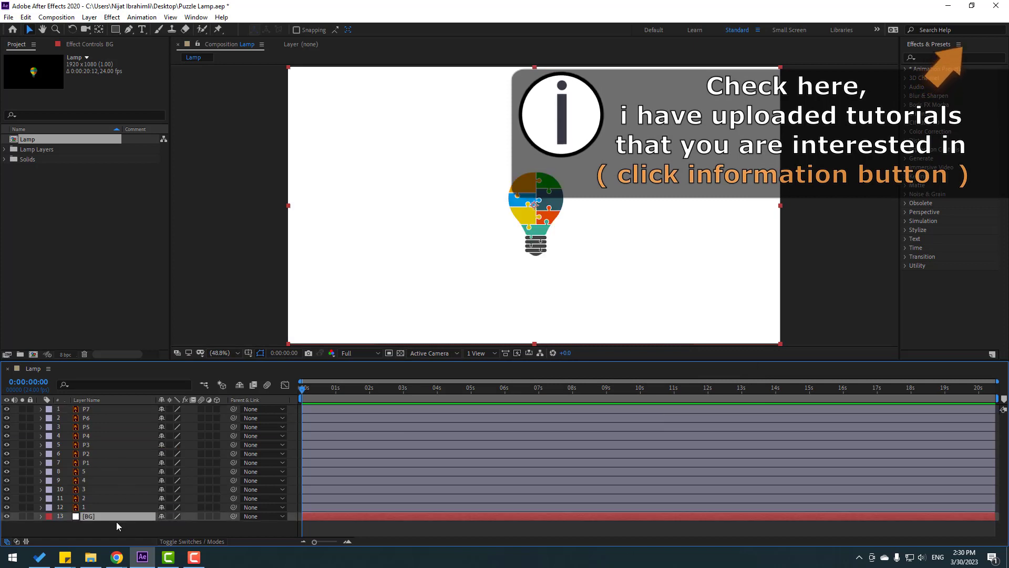
- Apply a Fill effect to BG and set its colour to light beige EBE4CC
click(936, 56)
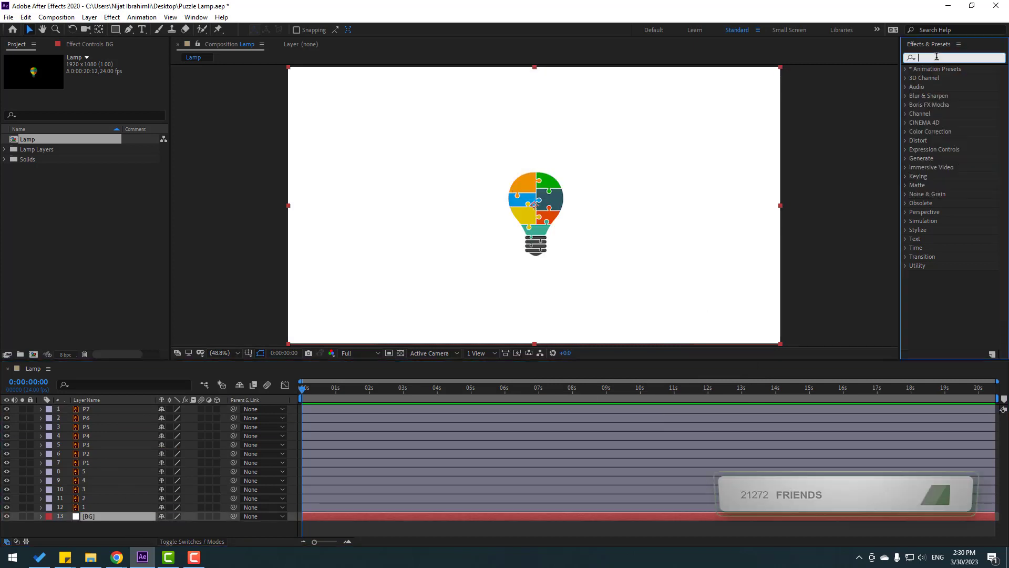
text(fill)
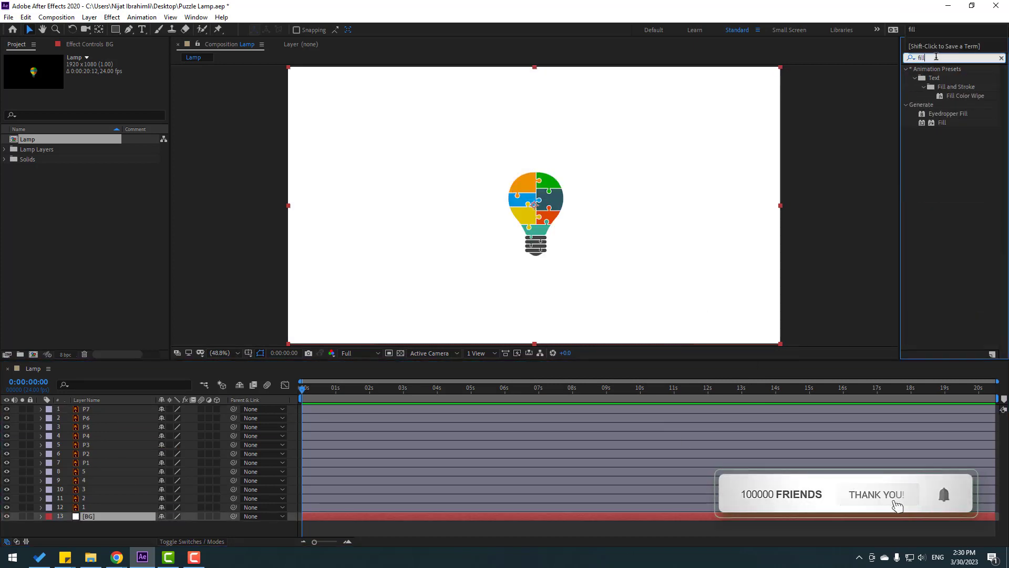
drag(942, 122, 89, 519)
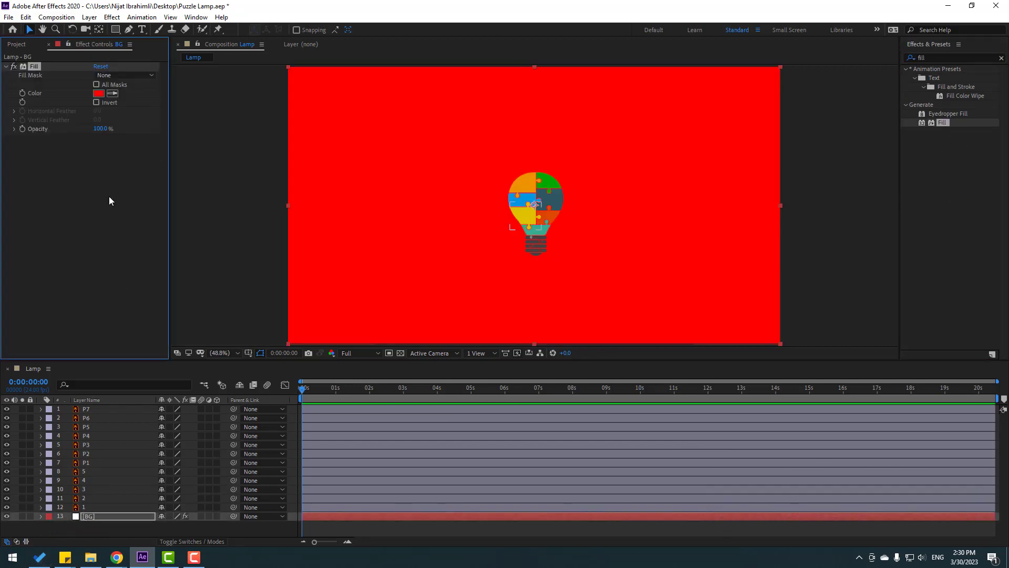
click(99, 94)
click(674, 515)
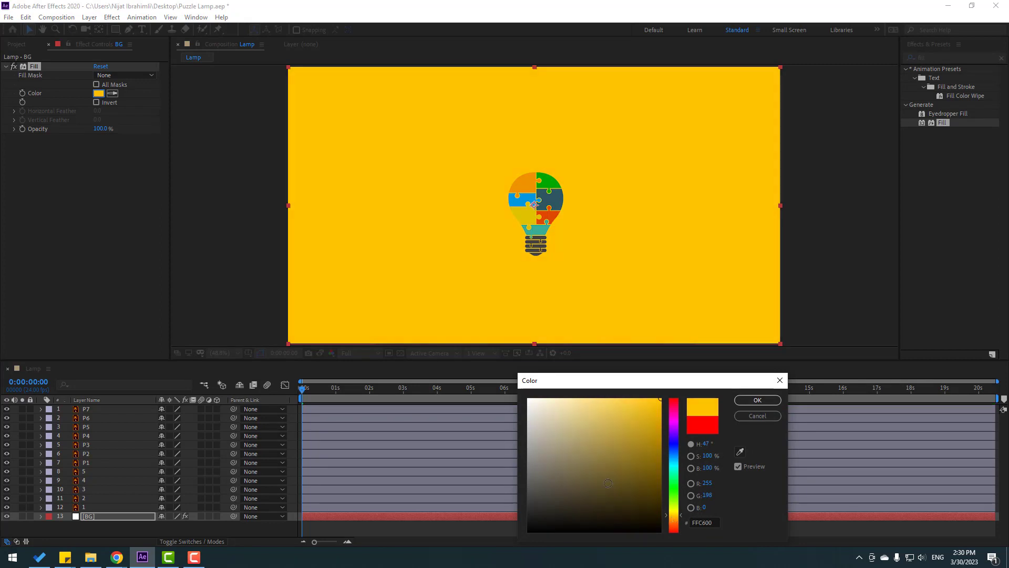
click(545, 407)
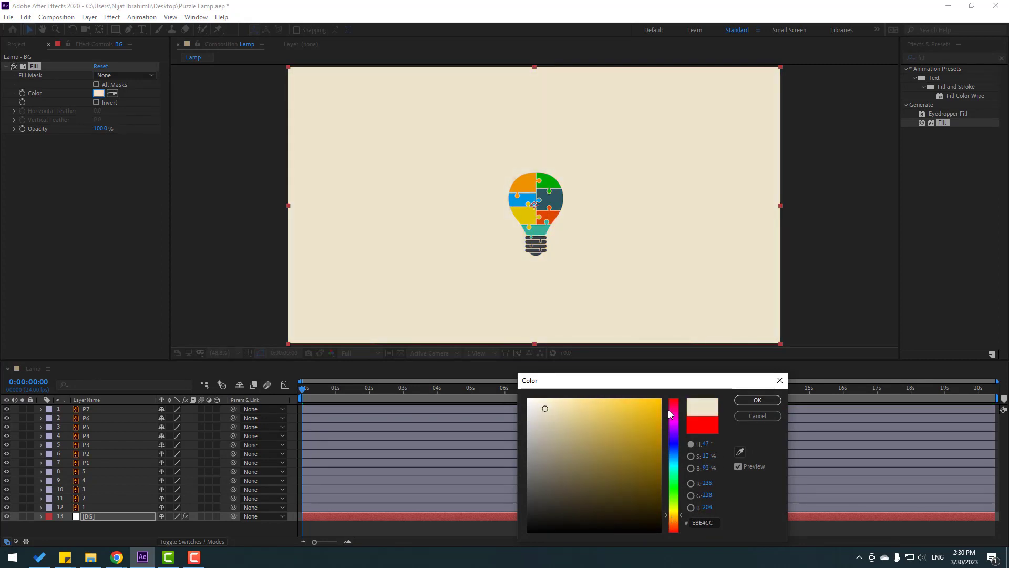
click(758, 400)
click(93, 516)
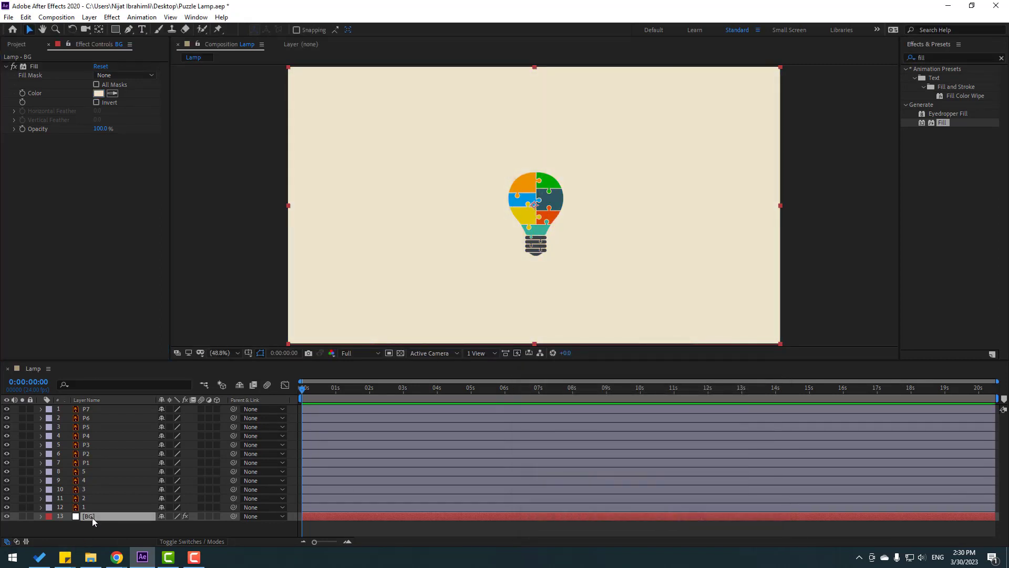
- Duplicate BG, rename the copy GRID, and delete its Fill effect
key(ctrl+d)
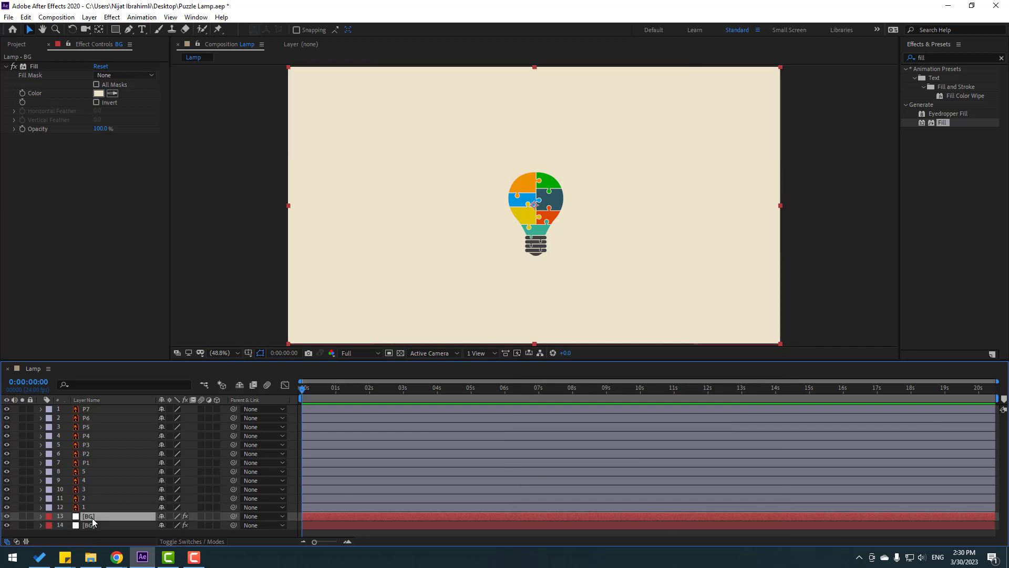
key(Return)
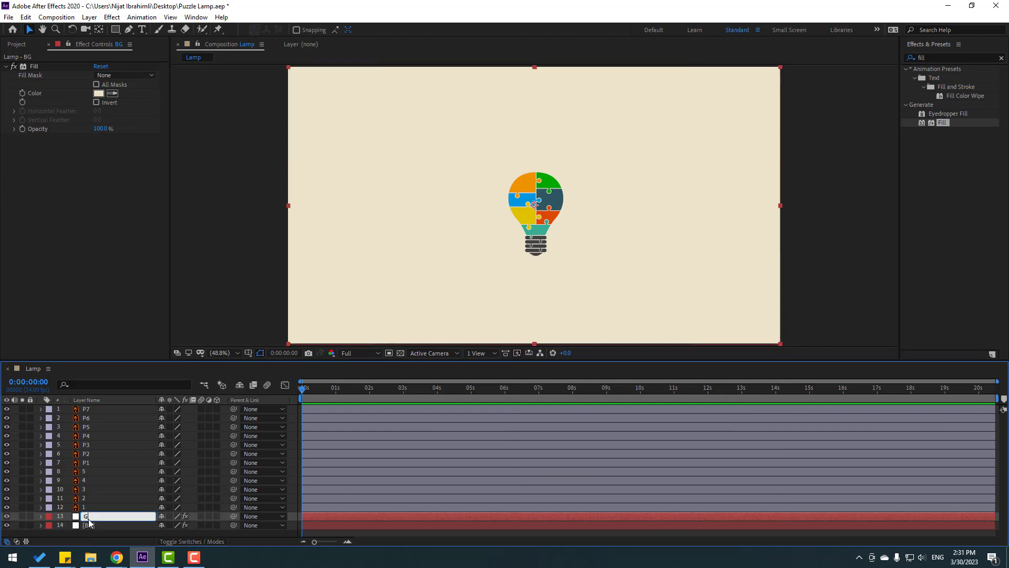
key(Return)
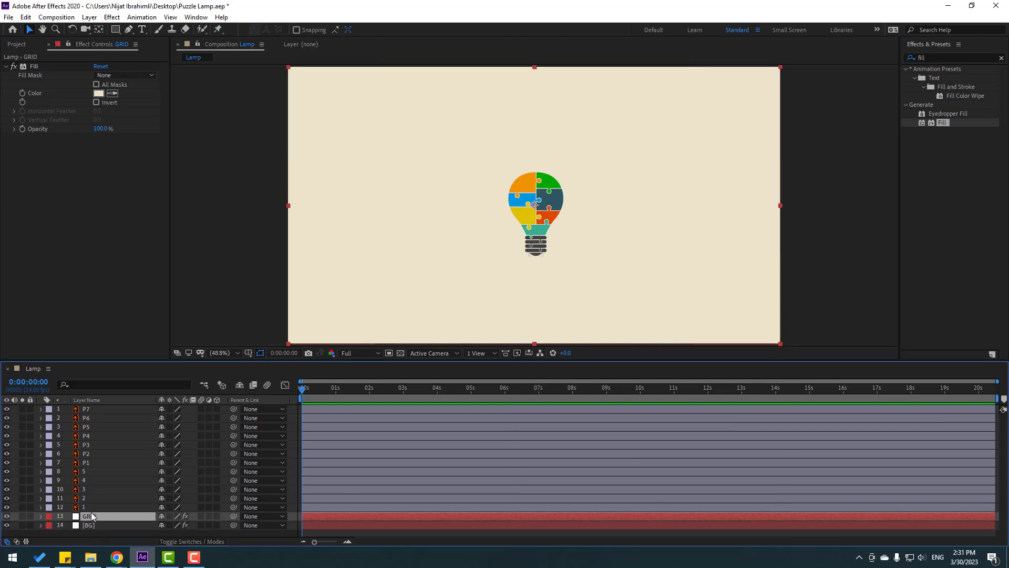
click(34, 69)
key(Delete)
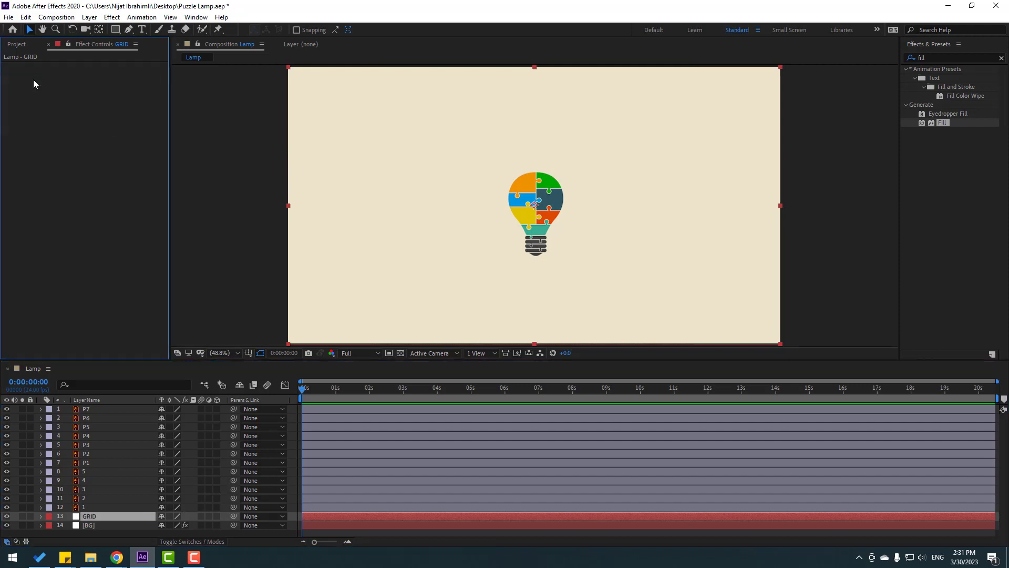
- Apply the Grid effect from Effects & Presets to the GRID layer
click(932, 58)
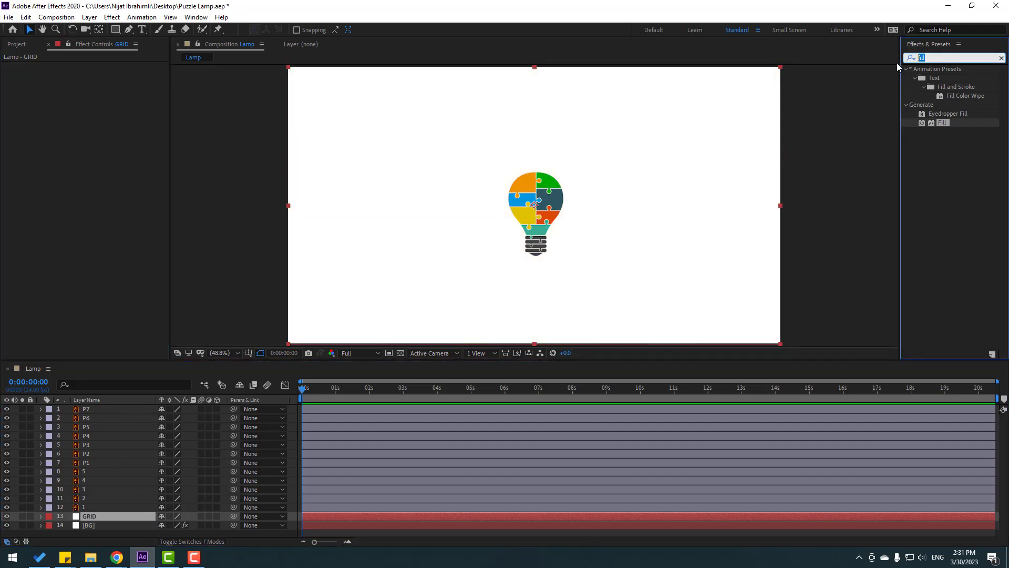
text(gri)
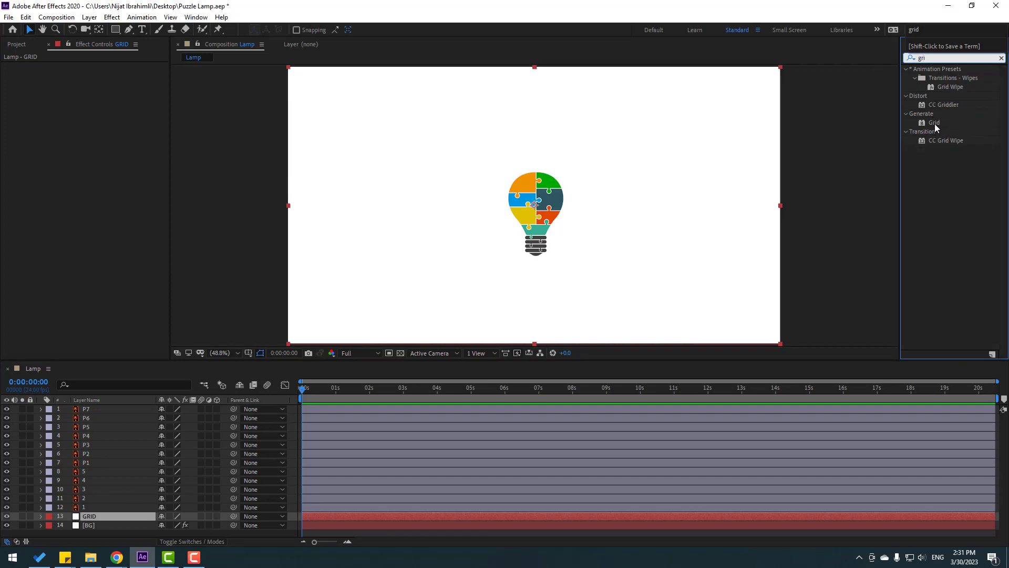
drag(934, 124, 91, 517)
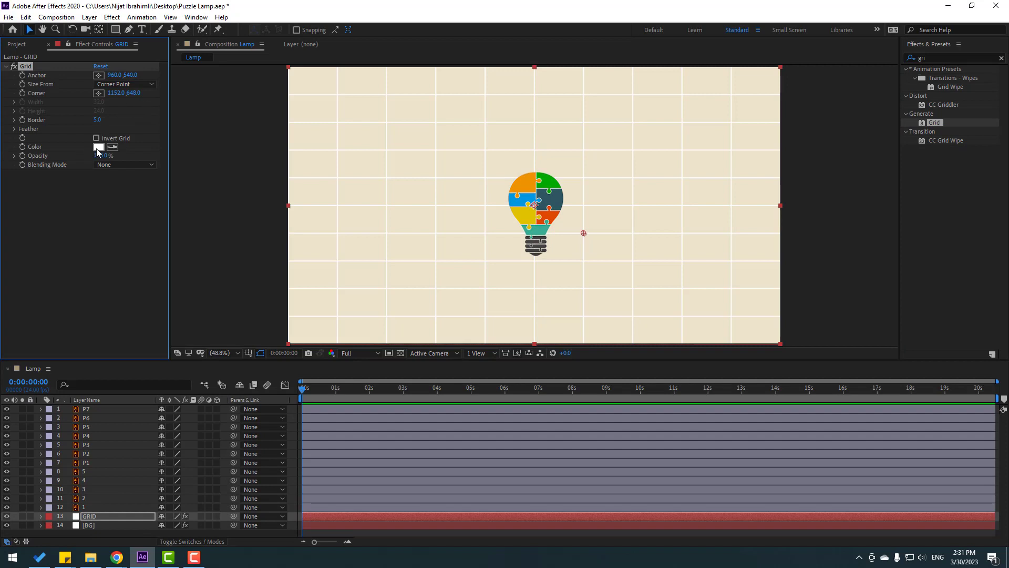
- Set the grid line colour to a slightly darker shade of the background beige
click(364, 134)
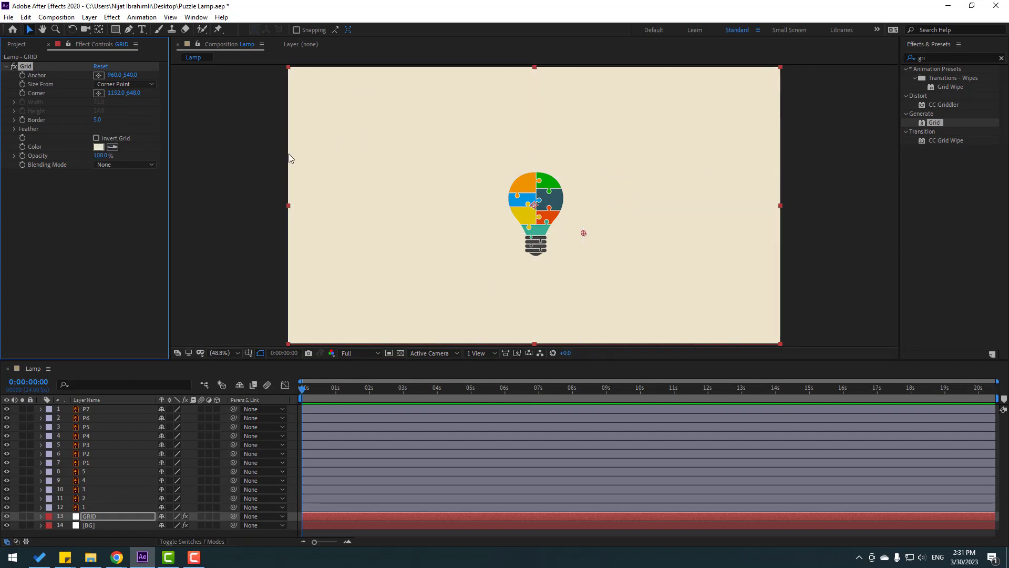
click(98, 147)
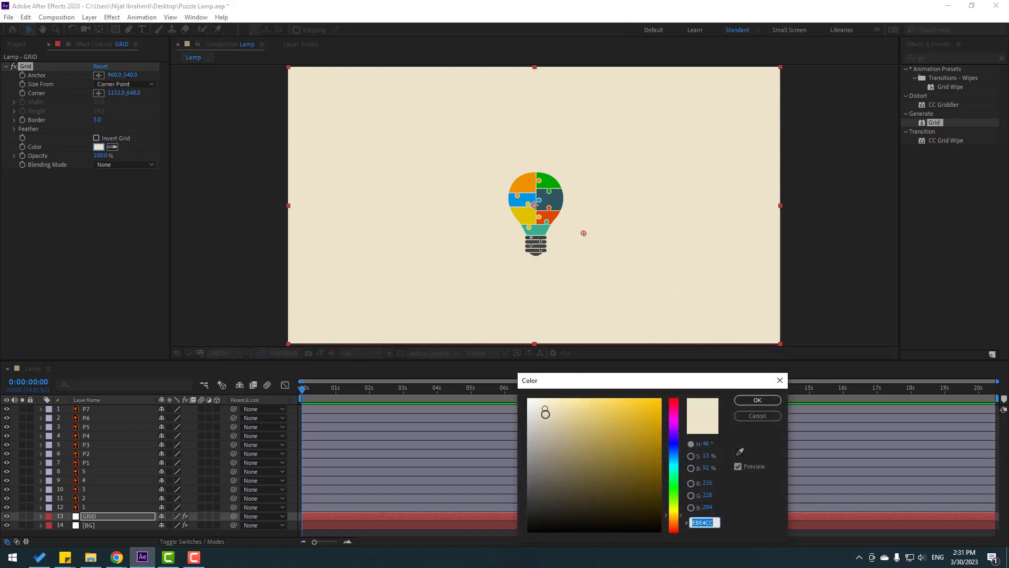
drag(545, 413, 547, 419)
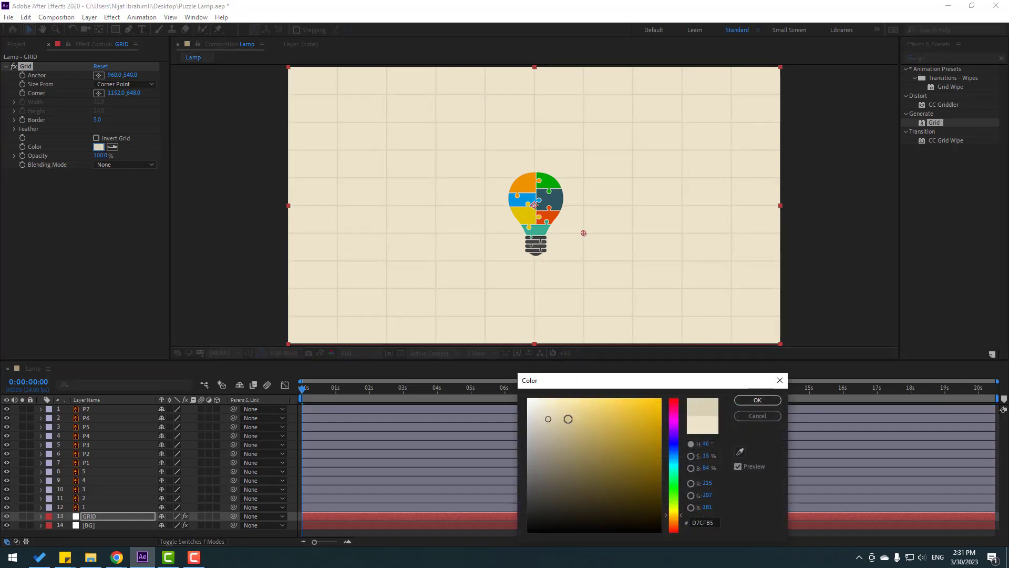
click(756, 402)
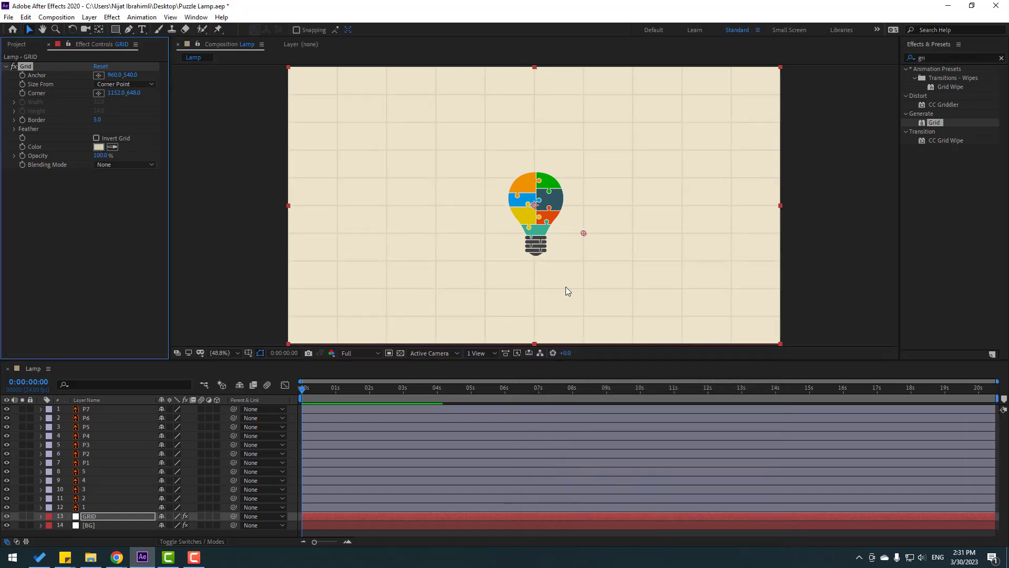
- Size the grid by Width Slider at 58.4, then lock the GRID and BG layers
click(105, 86)
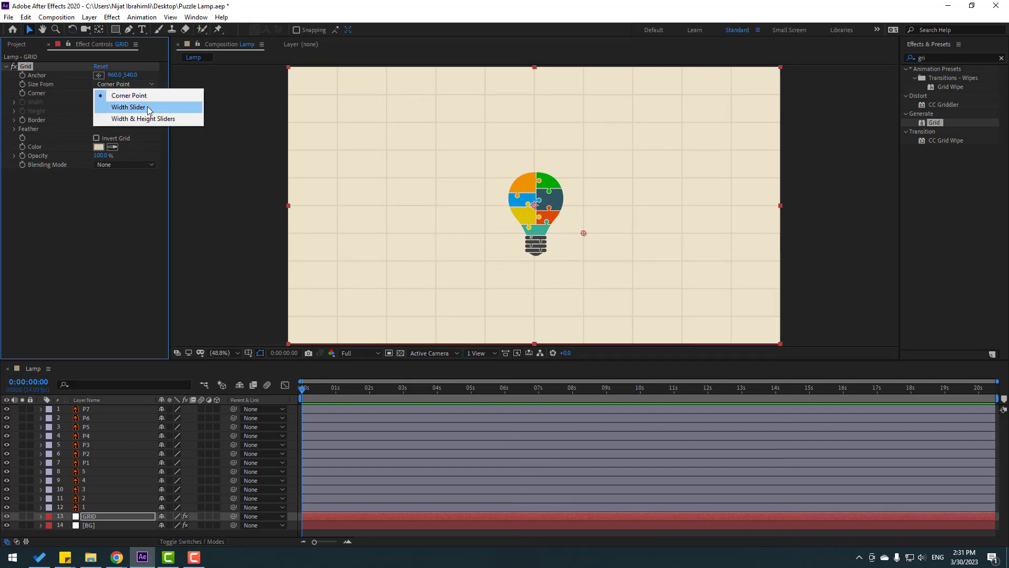
click(126, 108)
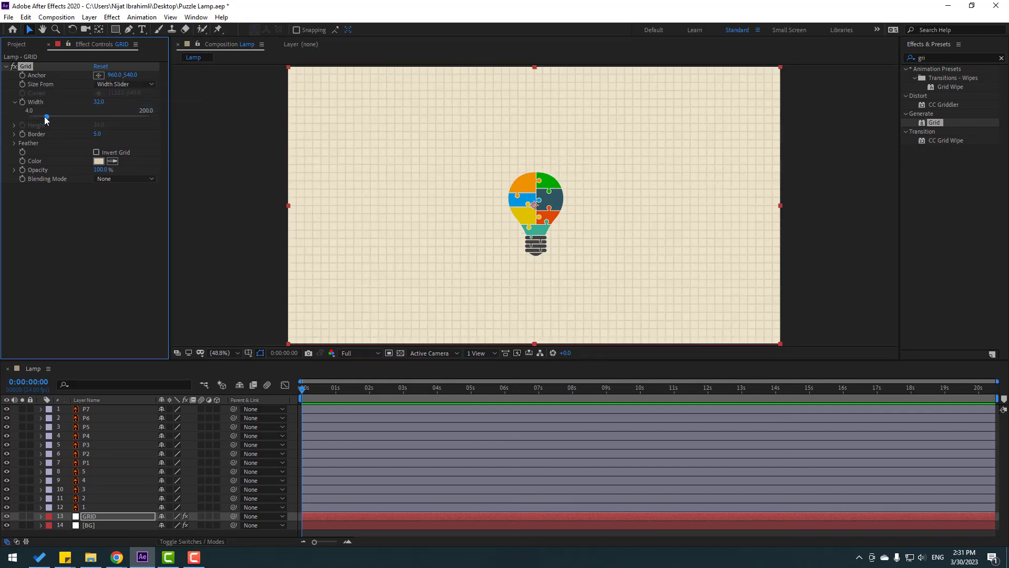
mouse_move(45, 117)
mouse_down()
mouse_move(108, 110)
mouse_move(49, 117)
mouse_move(62, 119)
mouse_up()
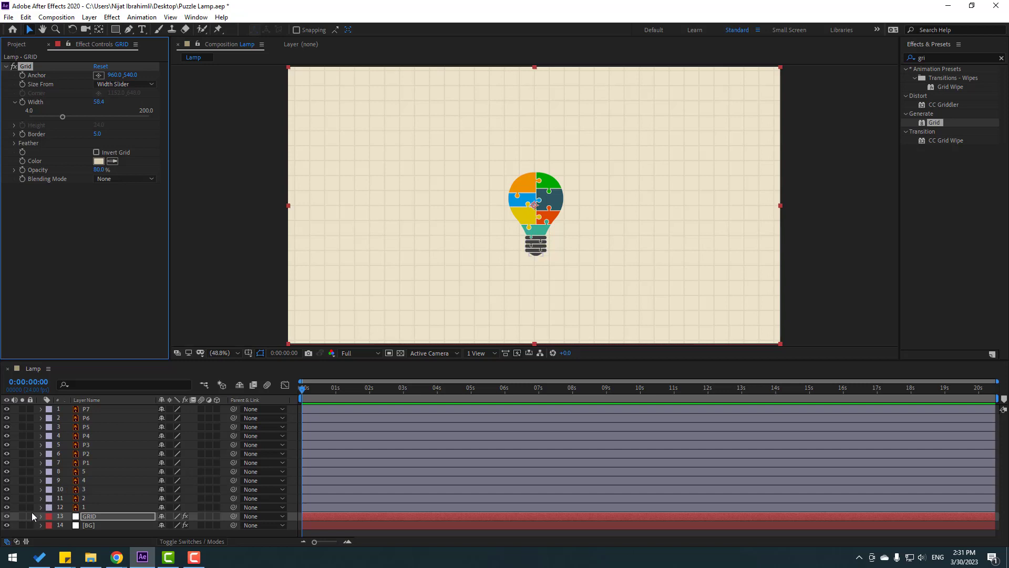
drag(30, 515, 31, 524)
- Add a null object, centre its anchor point, and place it over the middle of the lamp
click(88, 17)
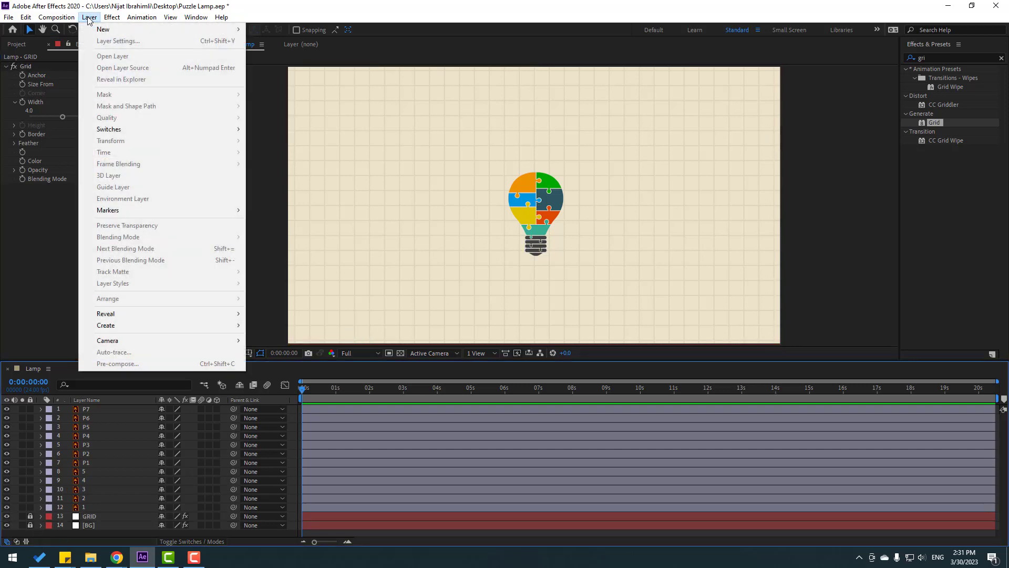
mouse_move(215, 30)
click(277, 76)
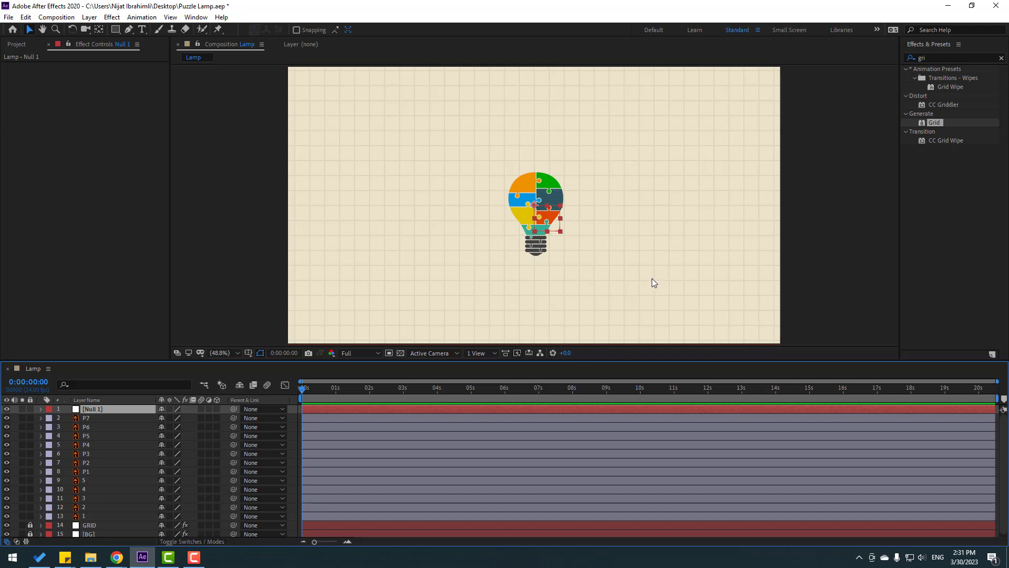
scroll(607, 287, up, 3)
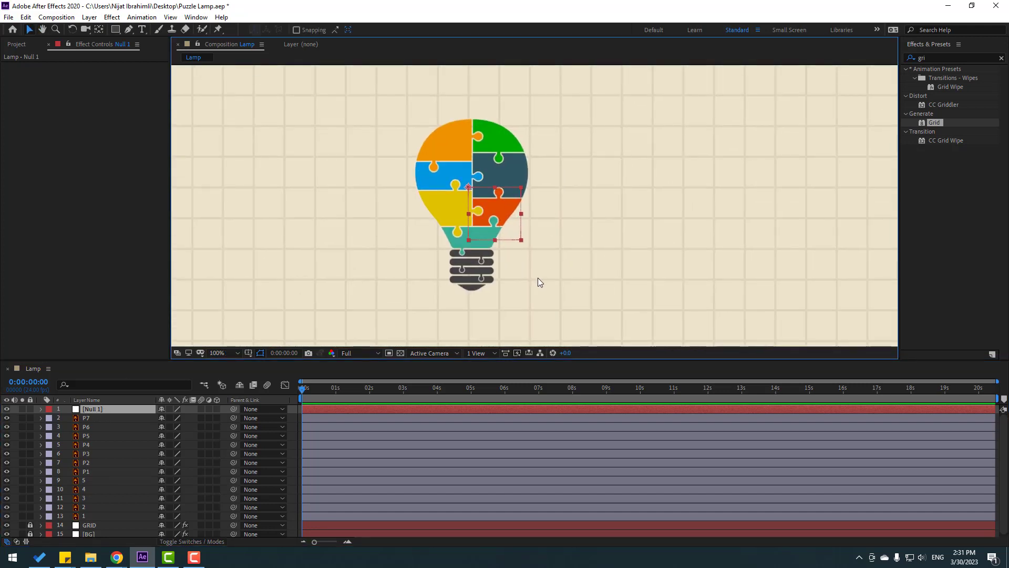
click(100, 30)
key(ctrl+alt+Home)
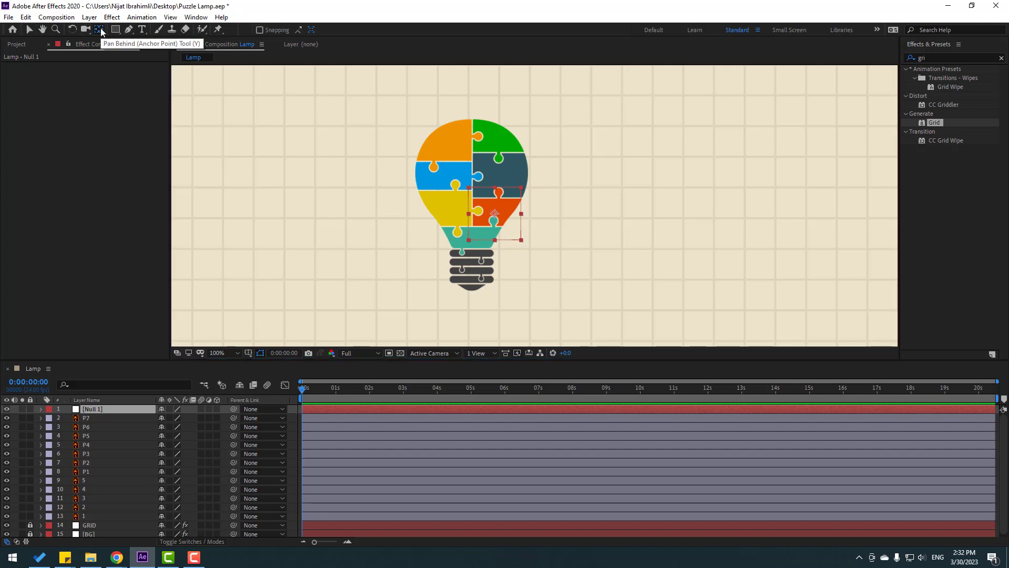
click(30, 30)
drag(512, 234, 490, 220)
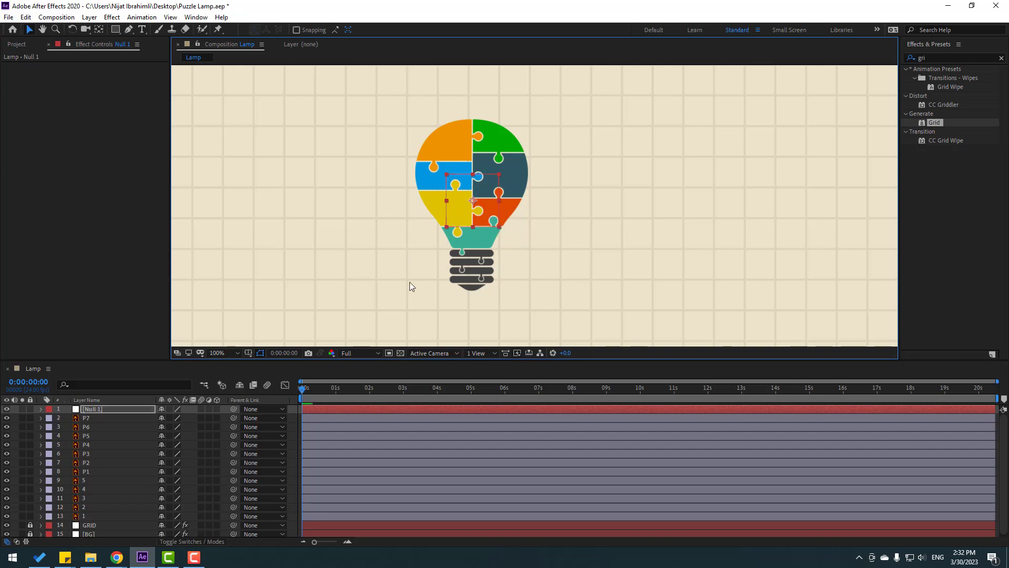
- Parent lamp pieces P7 through 1 to Null 1 and move the whole lamp up and right
click(86, 418)
shift+click(83, 516)
key(comma)
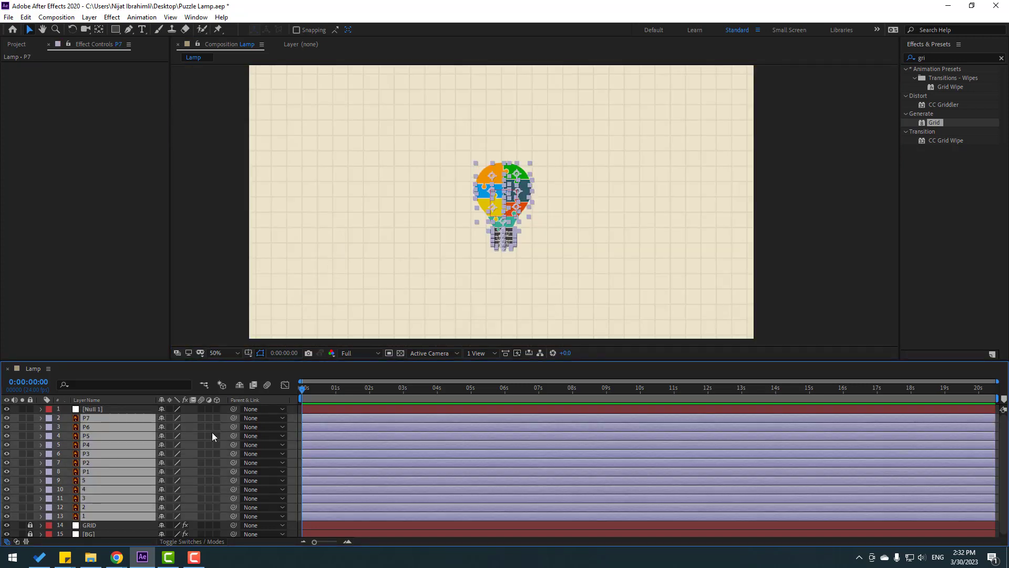
drag(101, 418, 95, 410)
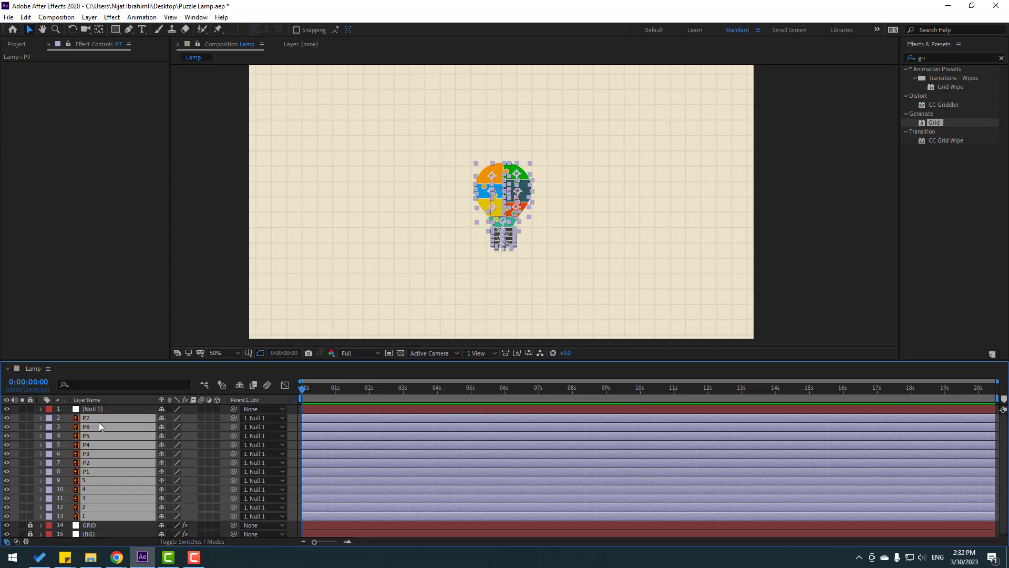
click(96, 411)
drag(500, 203, 530, 198)
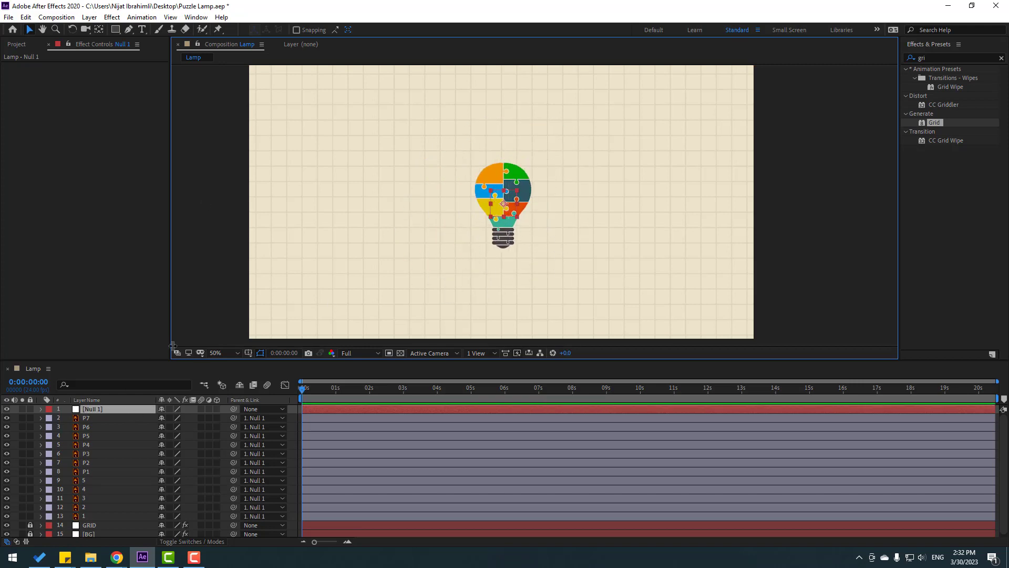
- Open the Animation Composer 3 panel from the Window menu and move it aside
click(195, 19)
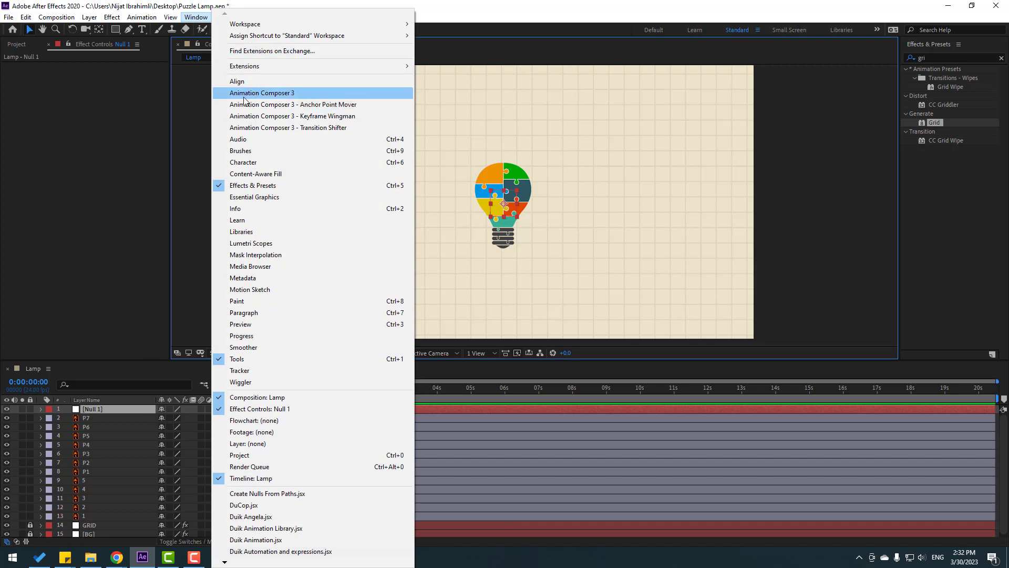
click(287, 96)
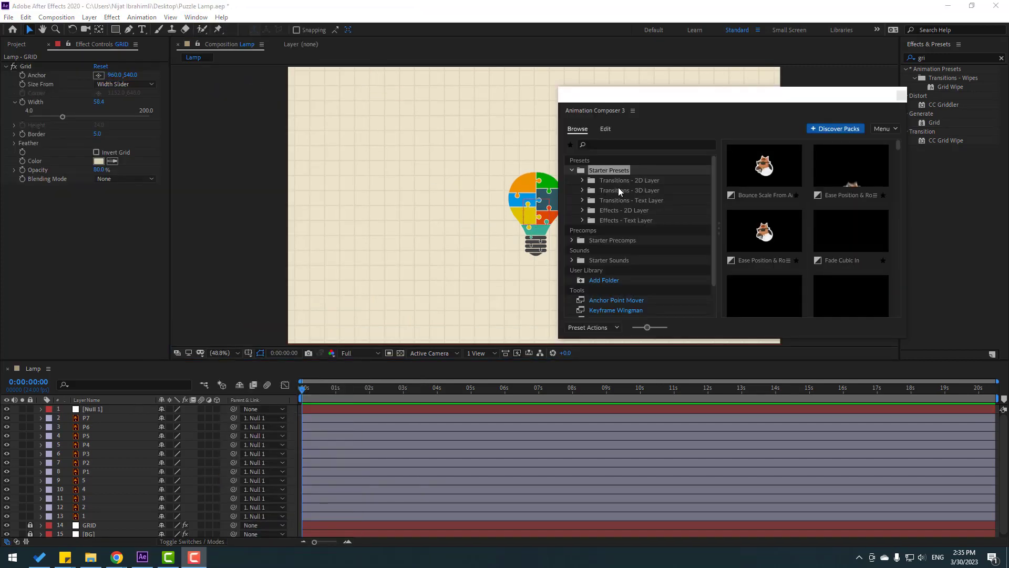
drag(653, 108, 756, 128)
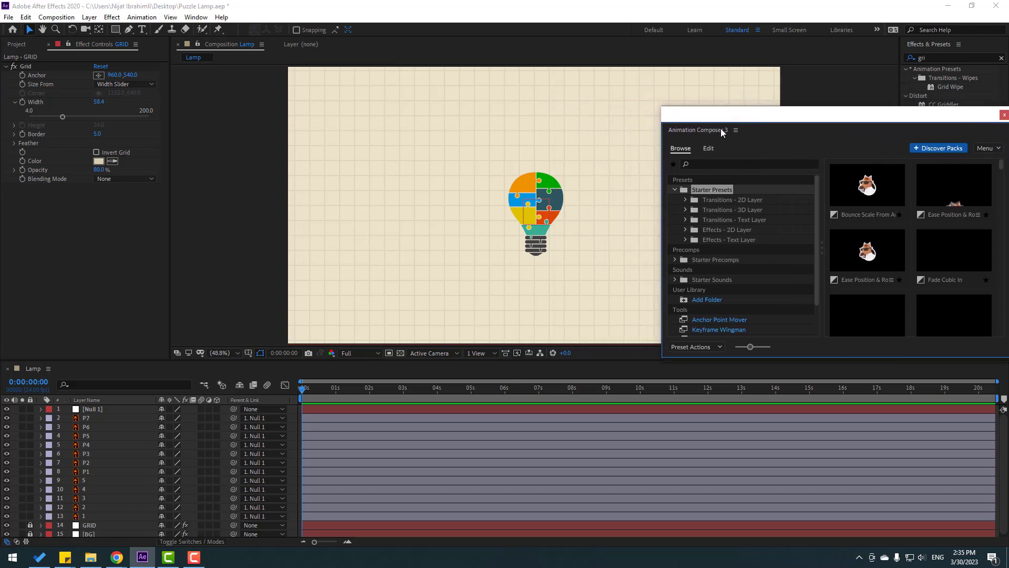
- Set Null 1's scale so the whole bulb ends at 227%
click(95, 412)
key(s)
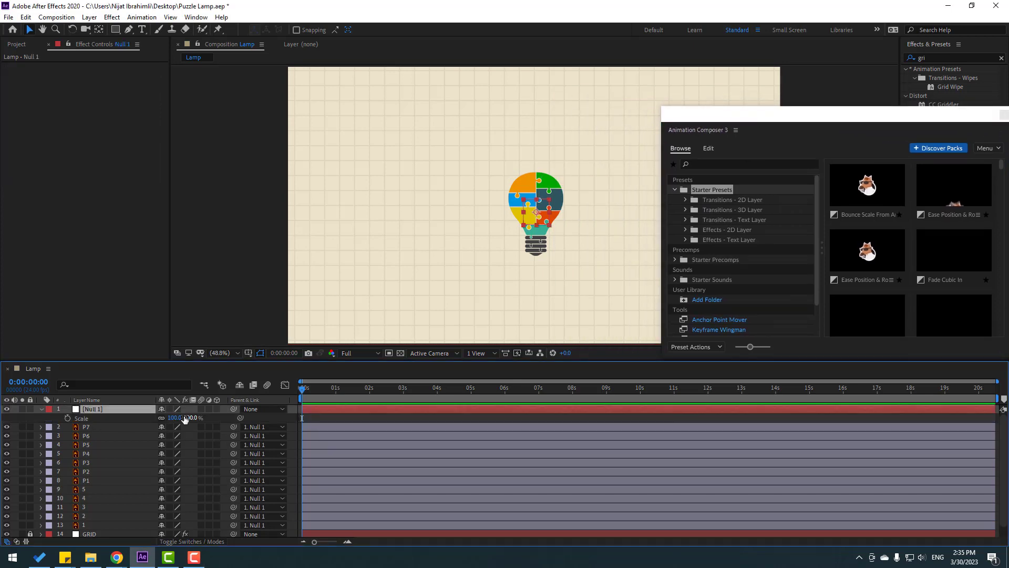
drag(175, 423, 221, 408)
drag(536, 211, 544, 205)
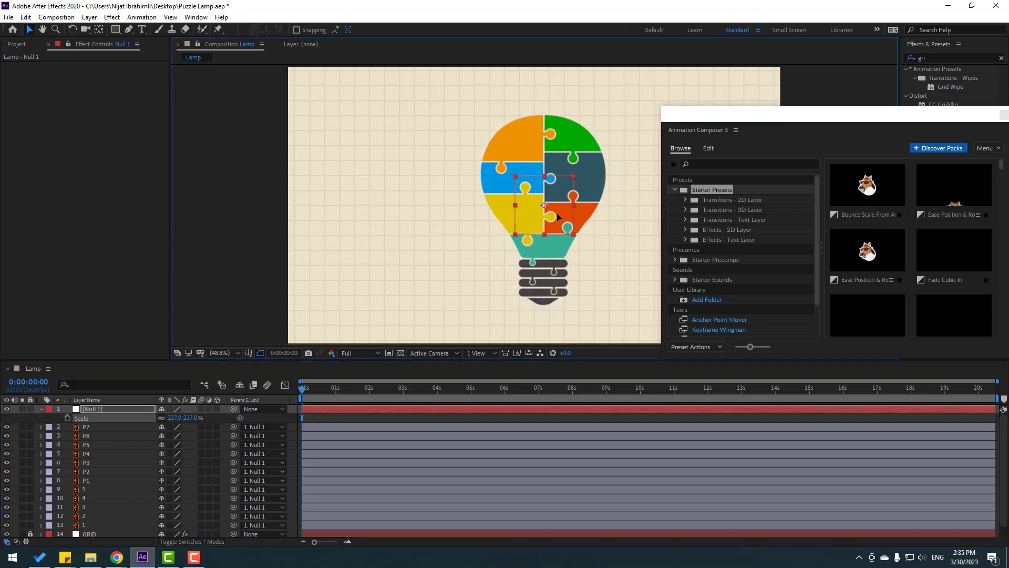
- Reposition the Animation Composer panel and select the Transitions - 2D Layer folder
scroll(775, 100, right, 5)
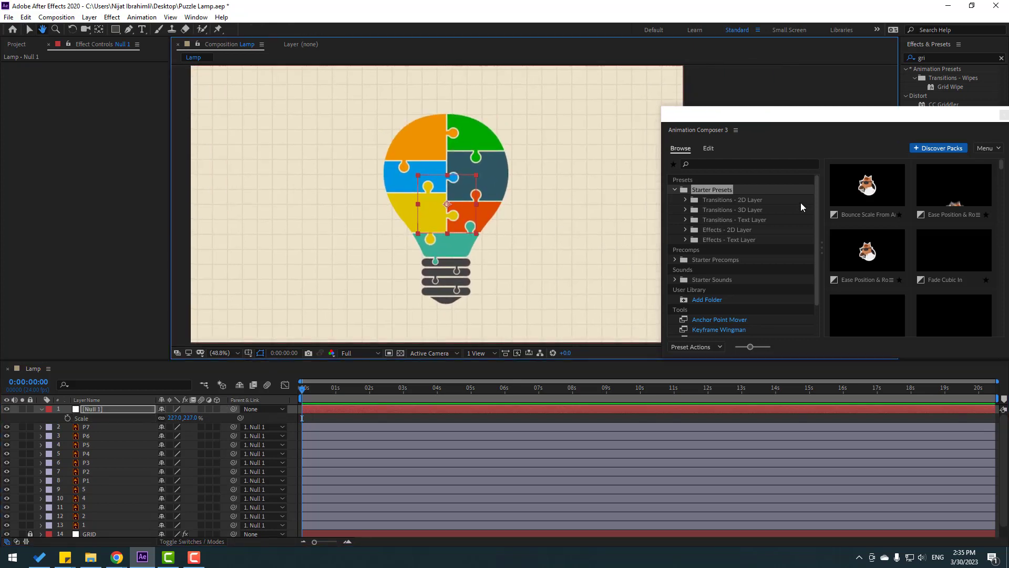
drag(764, 123, 712, 94)
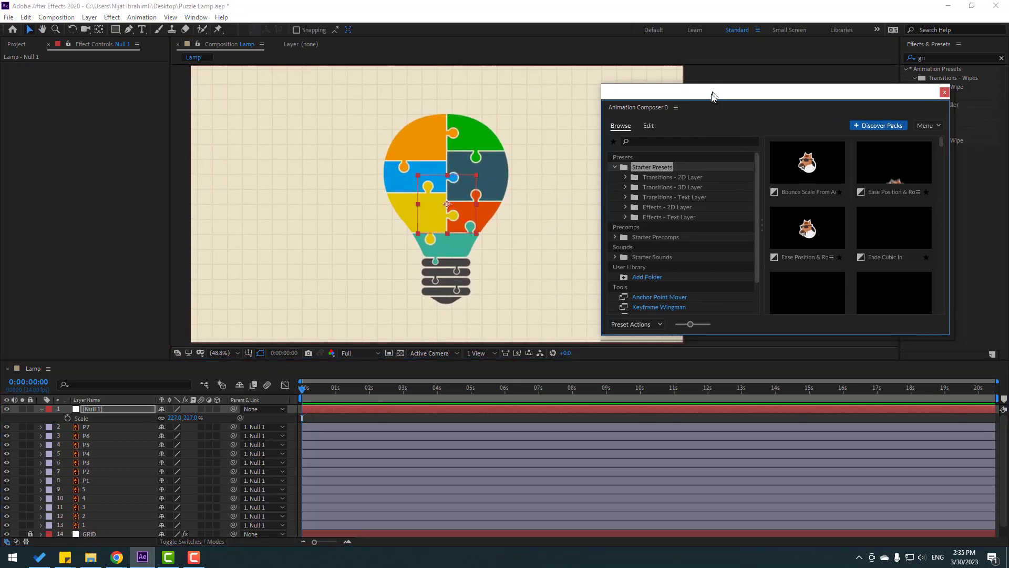
click(645, 178)
- Give P7 and P6 the Ease Position & Rotate & Scale In transition from Top, and preview
click(626, 178)
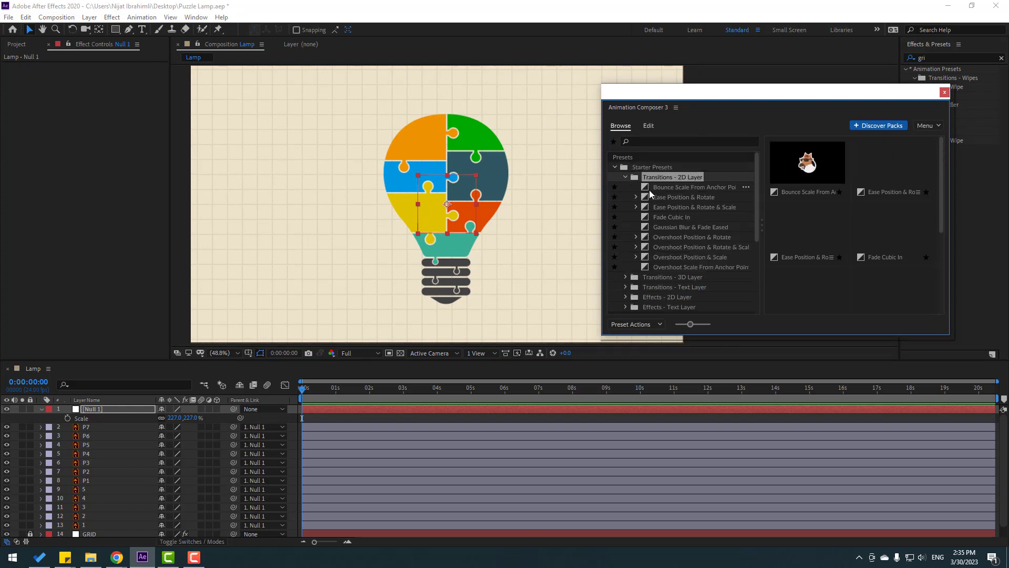
click(436, 142)
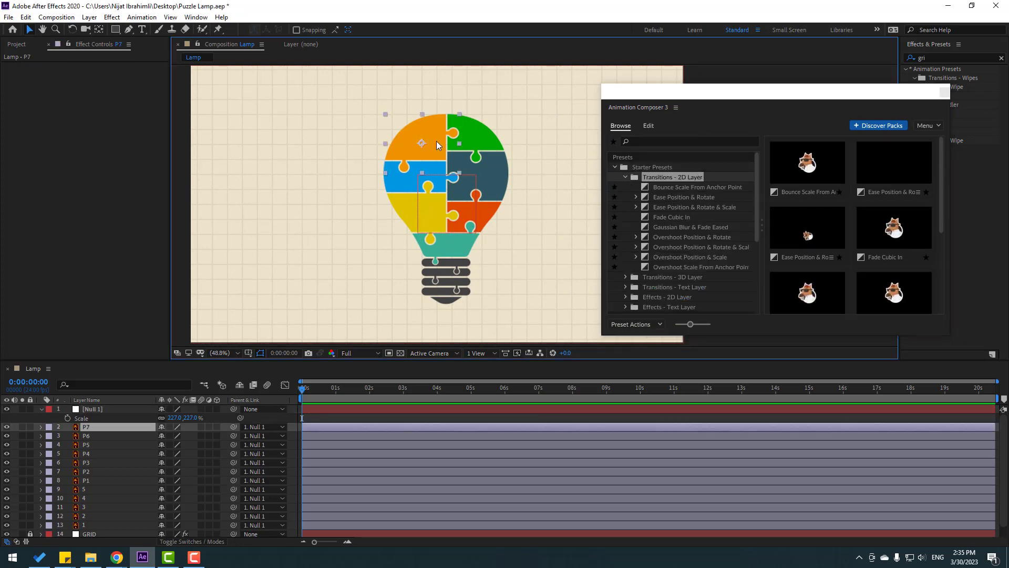
shift+click(484, 135)
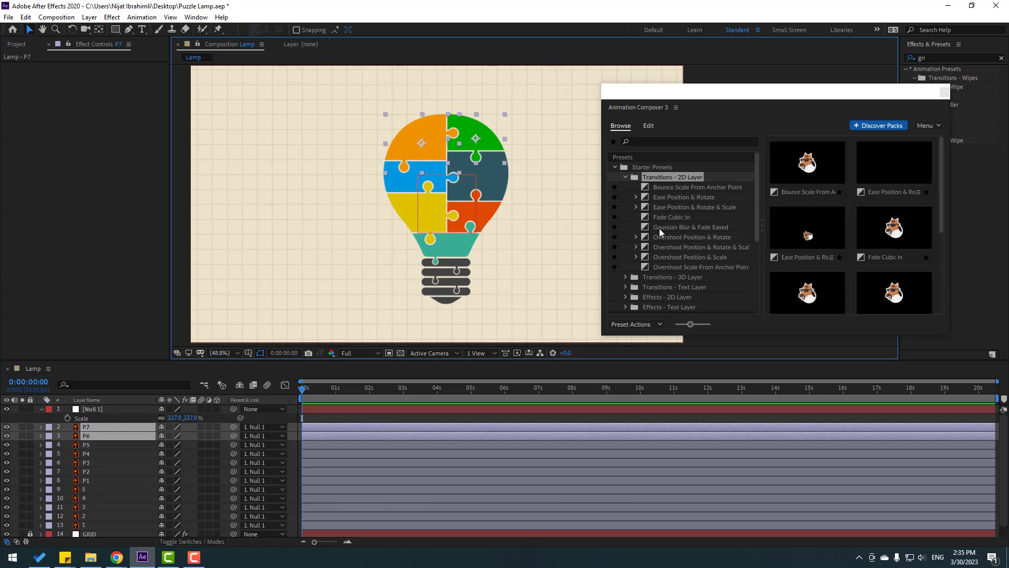
click(705, 208)
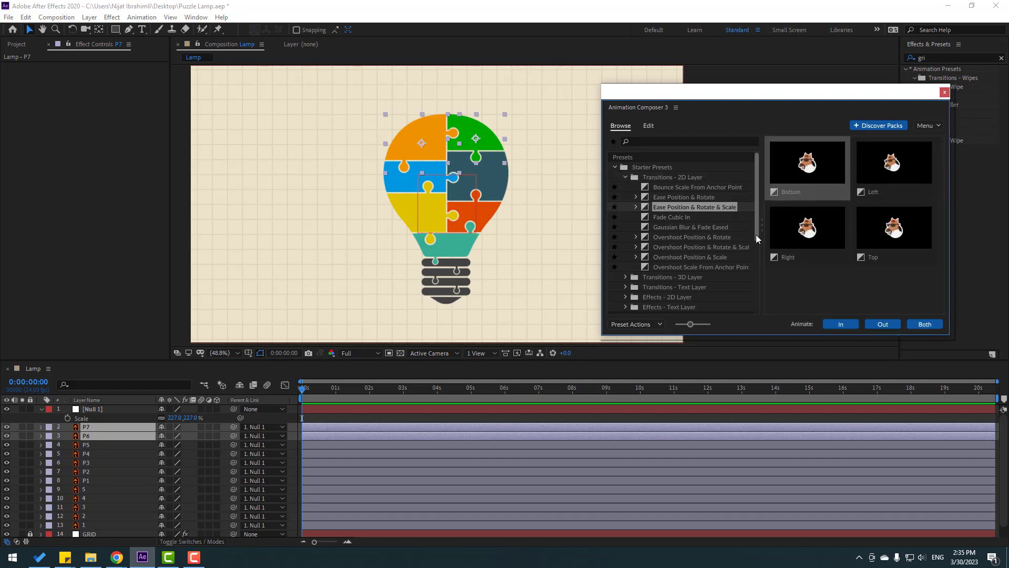
click(894, 227)
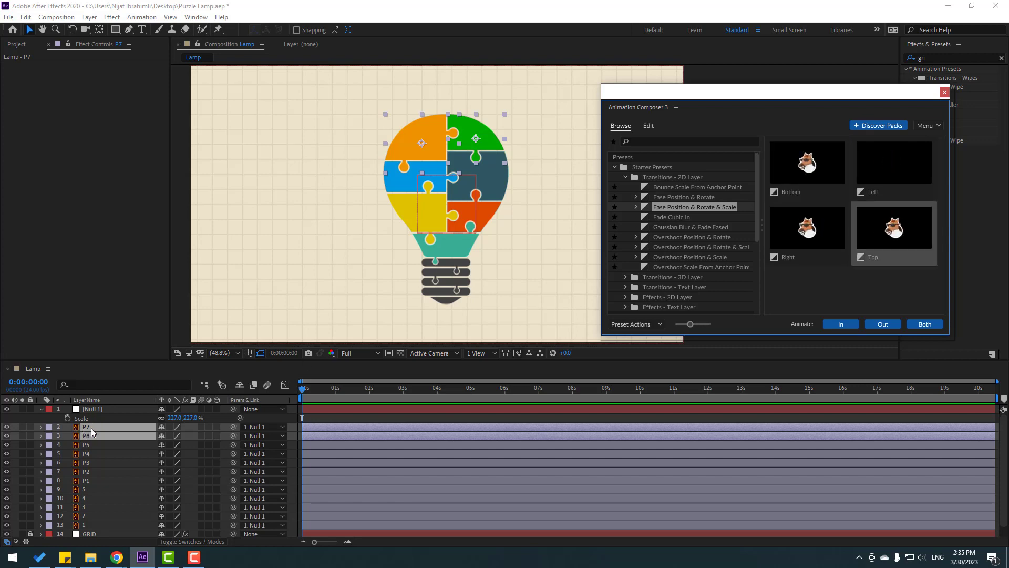
click(840, 324)
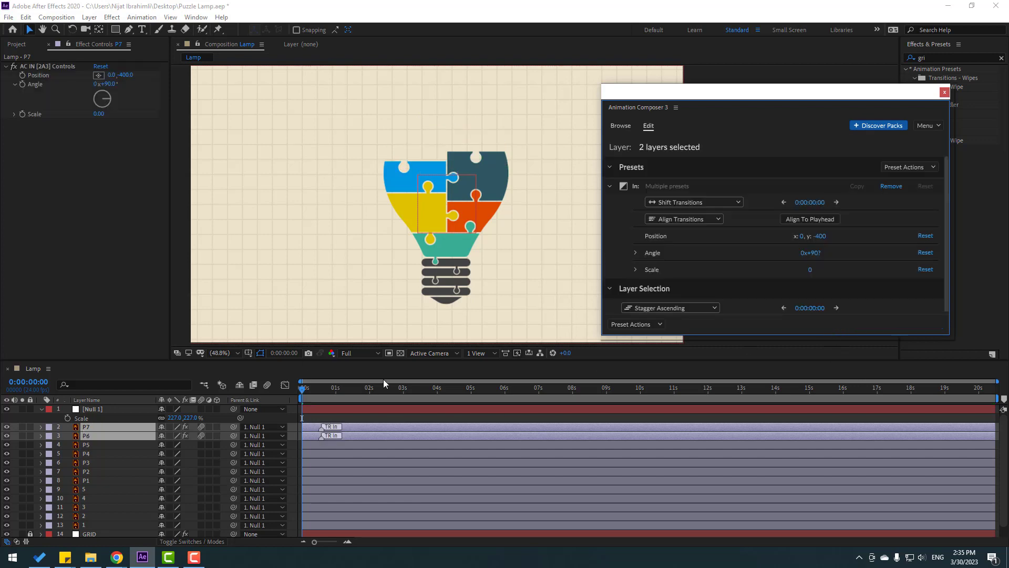
key(space)
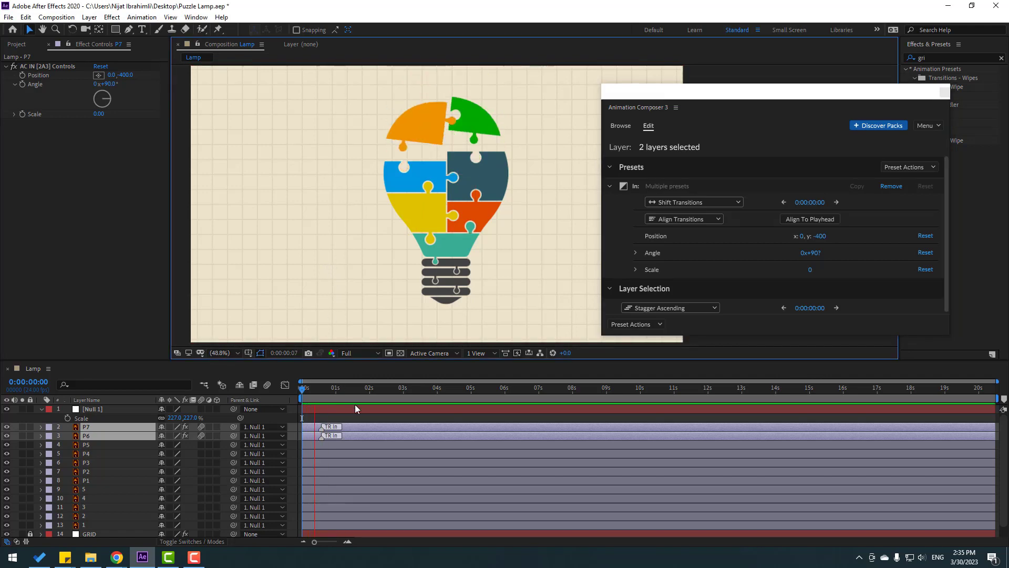
key(space)
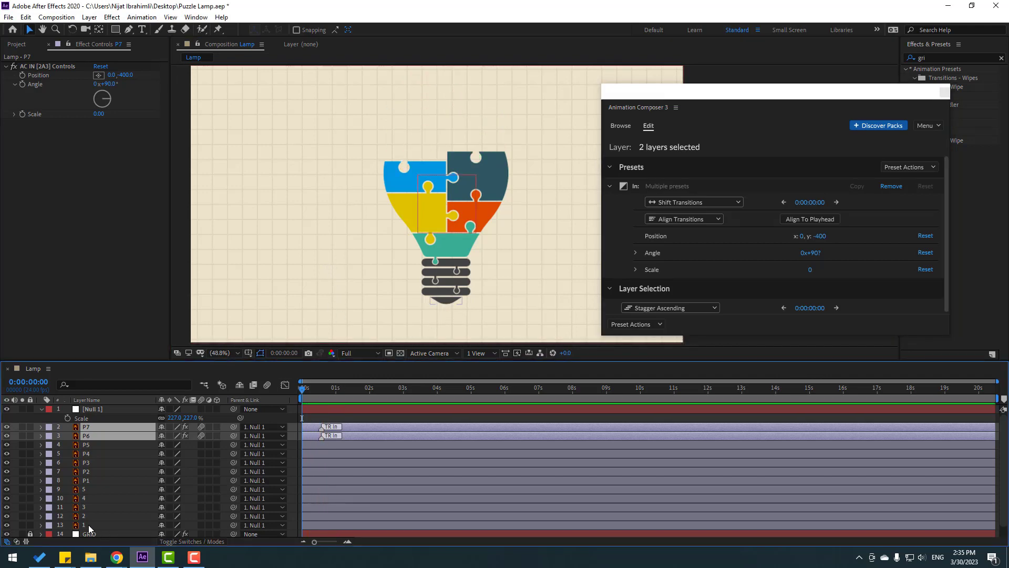
- Apply the Bottom-entry ease In transition to stripe layers 1–5 and preview it
drag(89, 524, 89, 494)
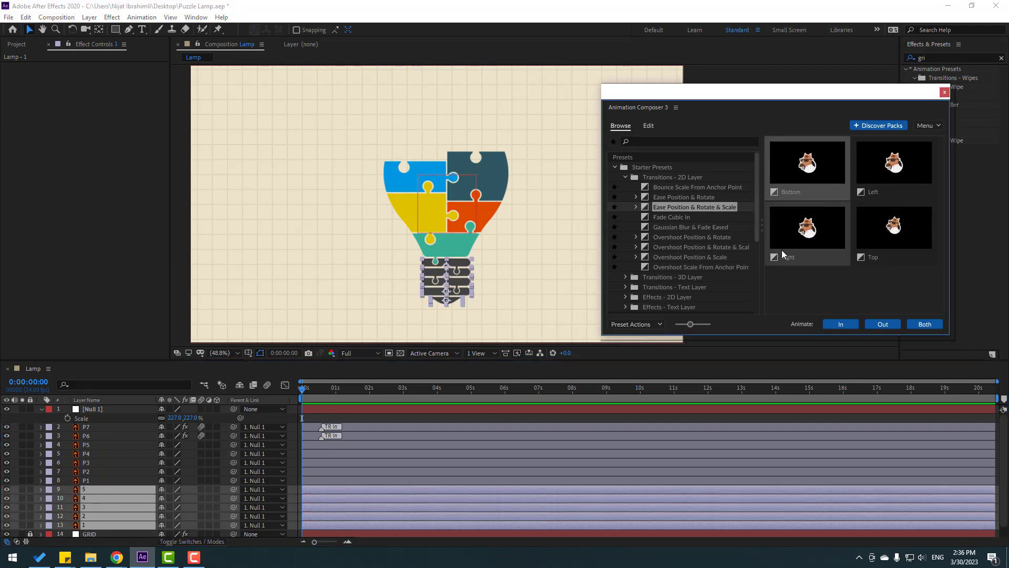
click(841, 324)
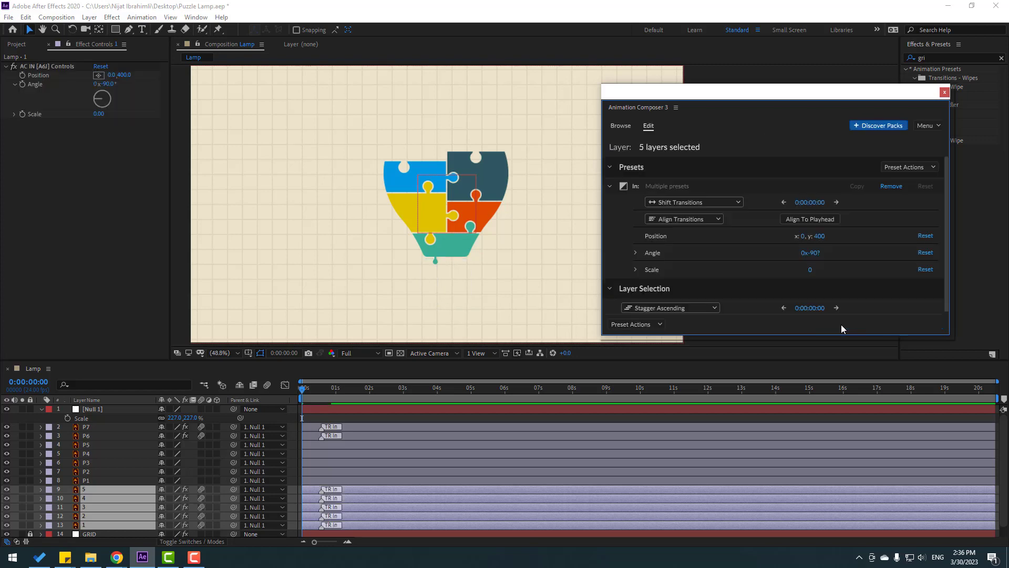
click(305, 396)
key(space)
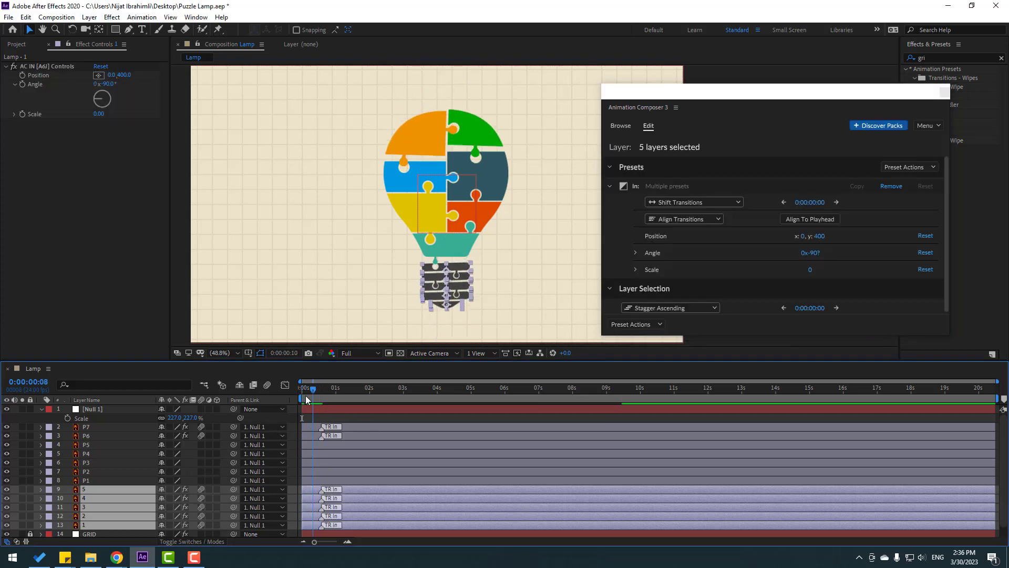
key(space)
drag(396, 175, 403, 196)
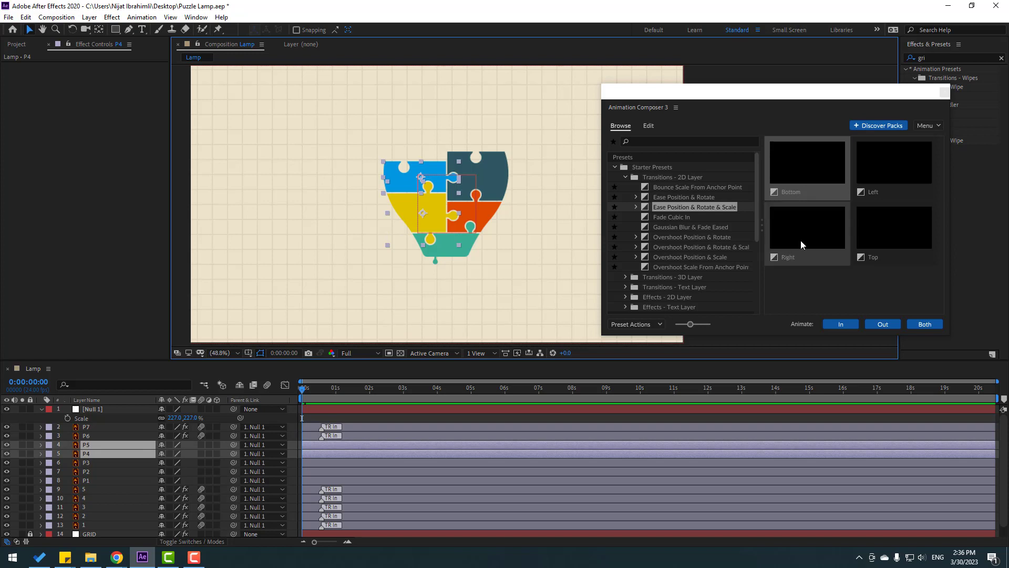
- Give P5 and P4 the Left-entry ease In transition and preview it
click(897, 163)
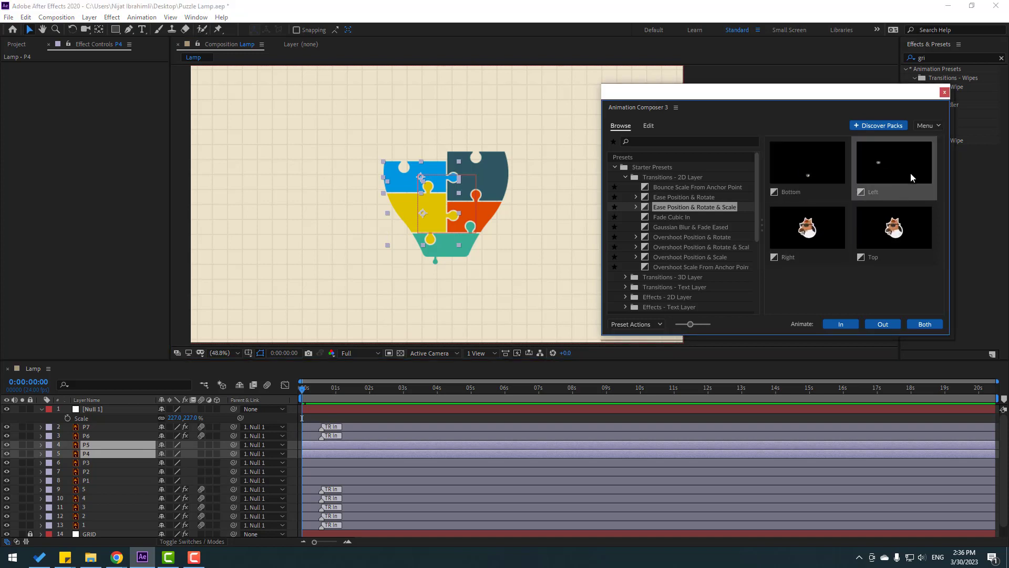
click(836, 324)
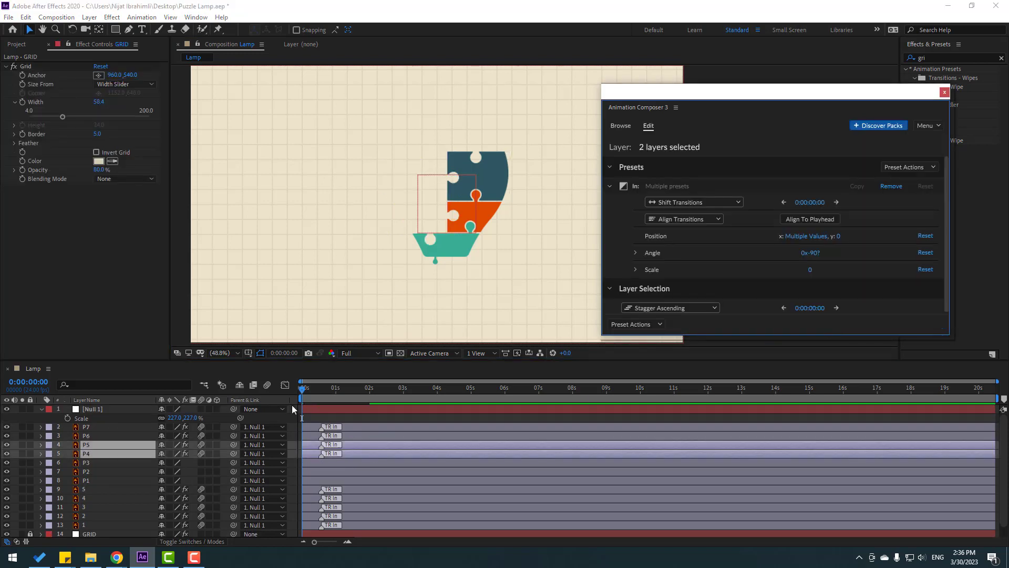
click(304, 389)
key(space)
key(space)
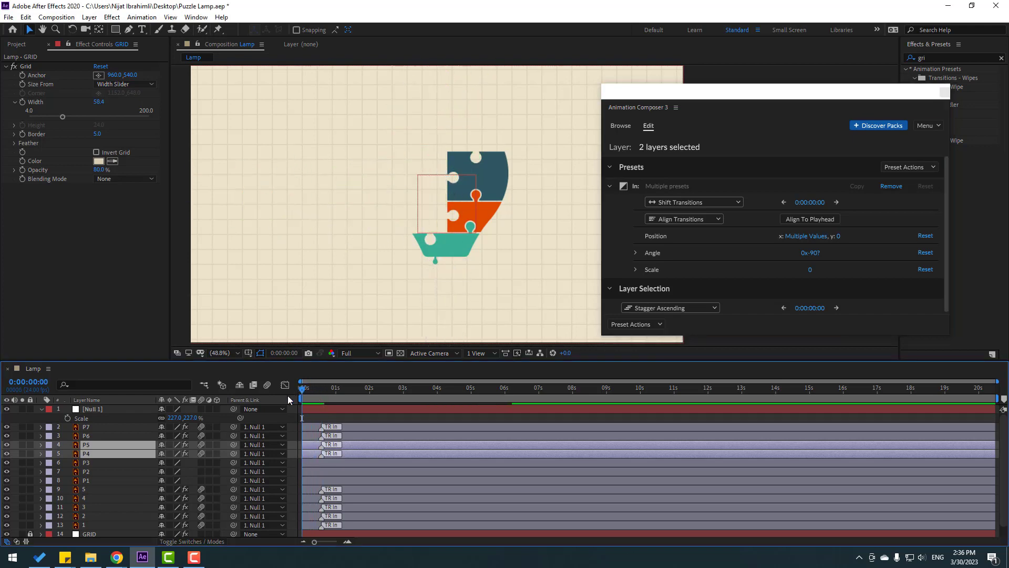
- Give P2 and P3 the Right-entry ease In transition and preview the assembling bulb
click(501, 193)
shift+click(486, 216)
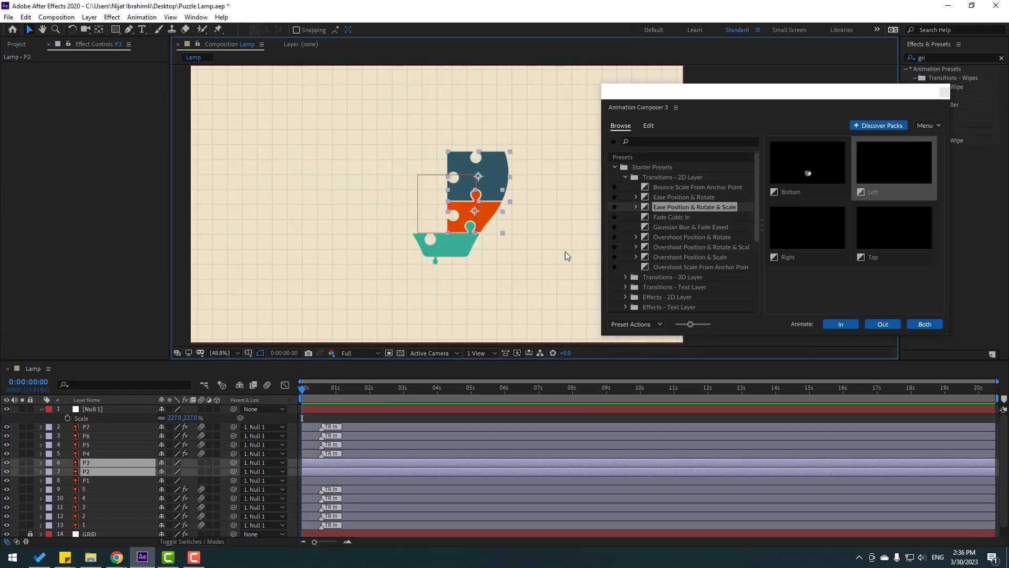
click(806, 227)
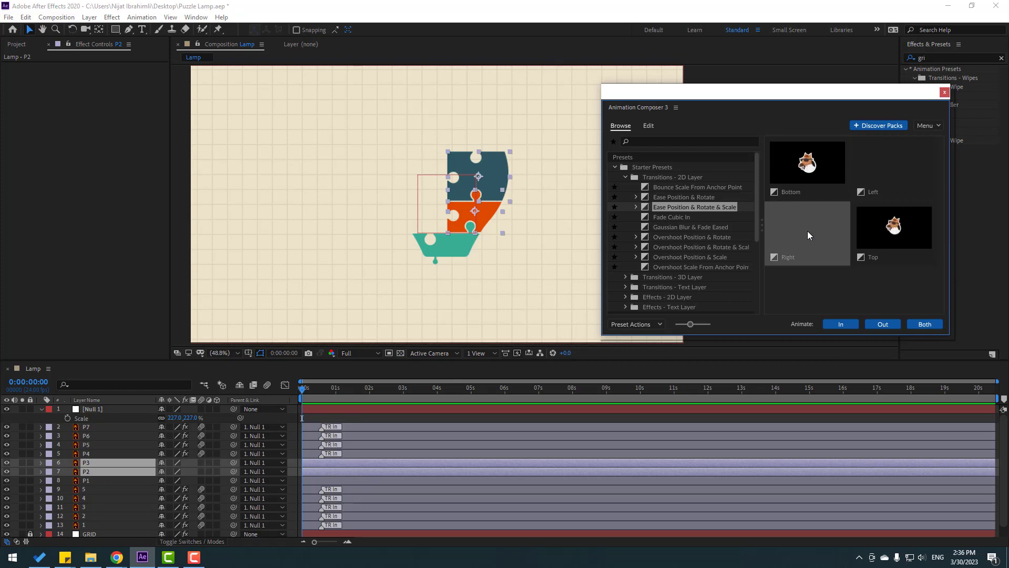
click(841, 324)
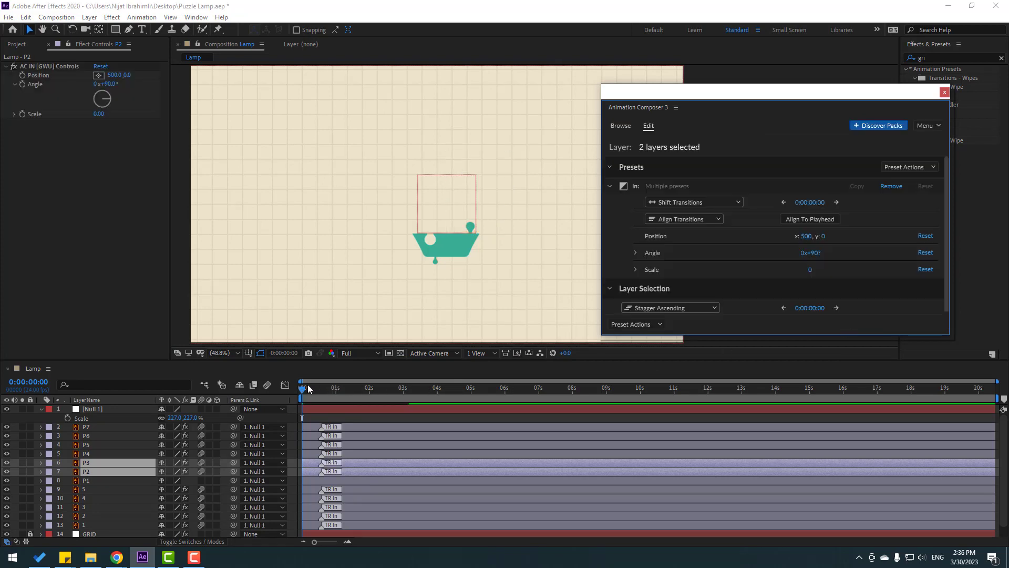
key(space)
key(space)
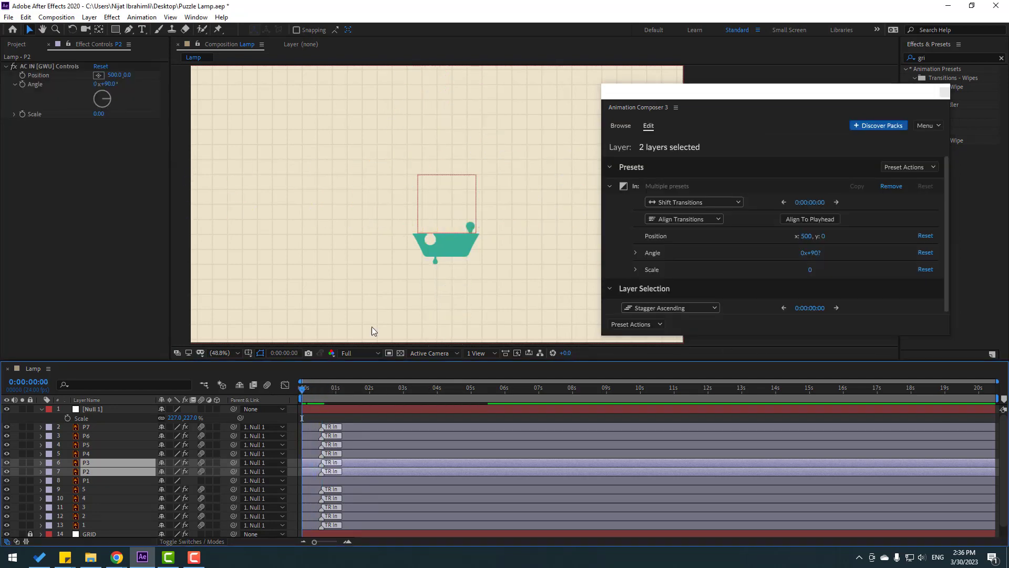
- Apply the Overshoot Position & Scale In transition to teal piece P1 and preview it
click(459, 242)
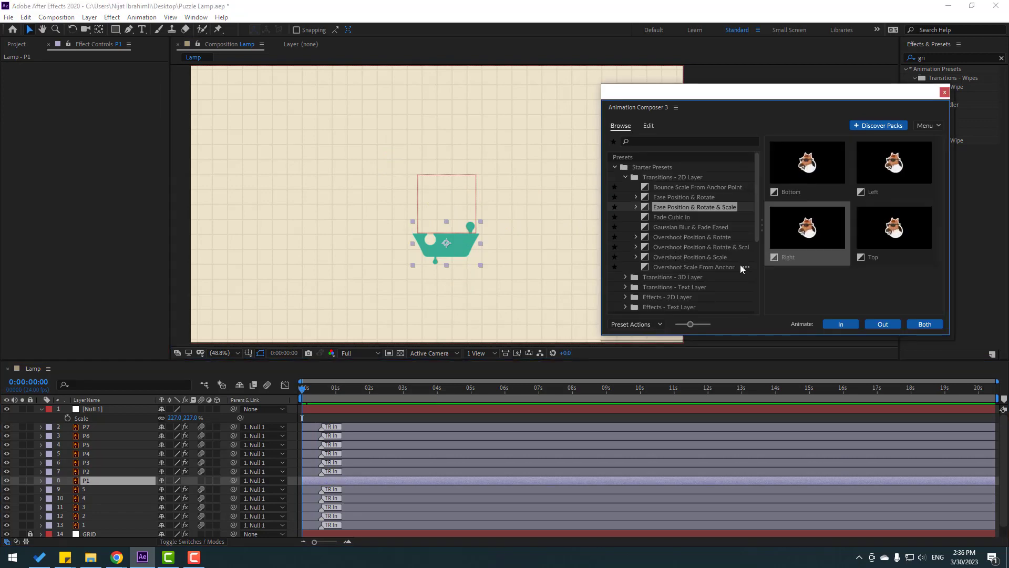
click(671, 266)
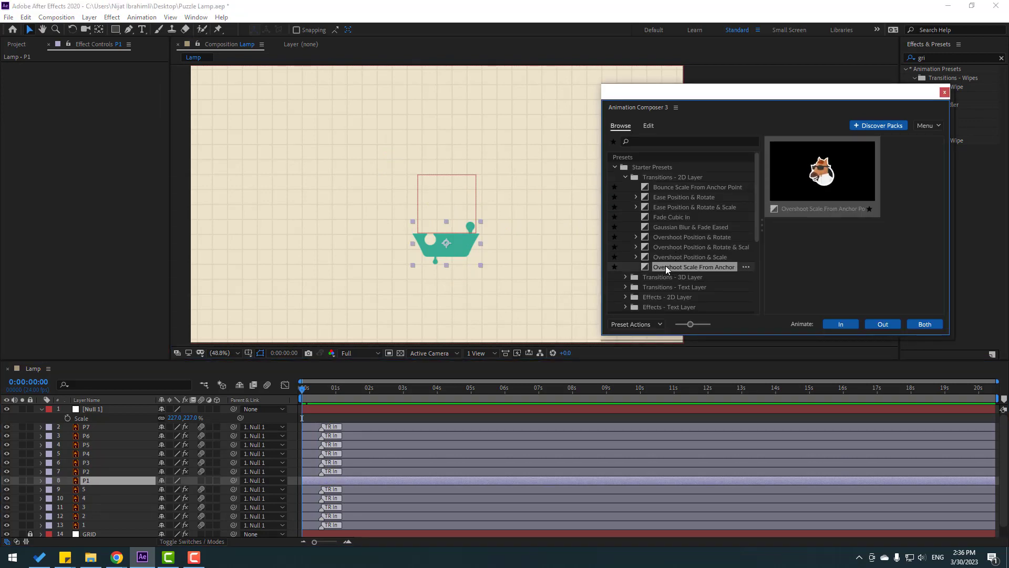
click(673, 260)
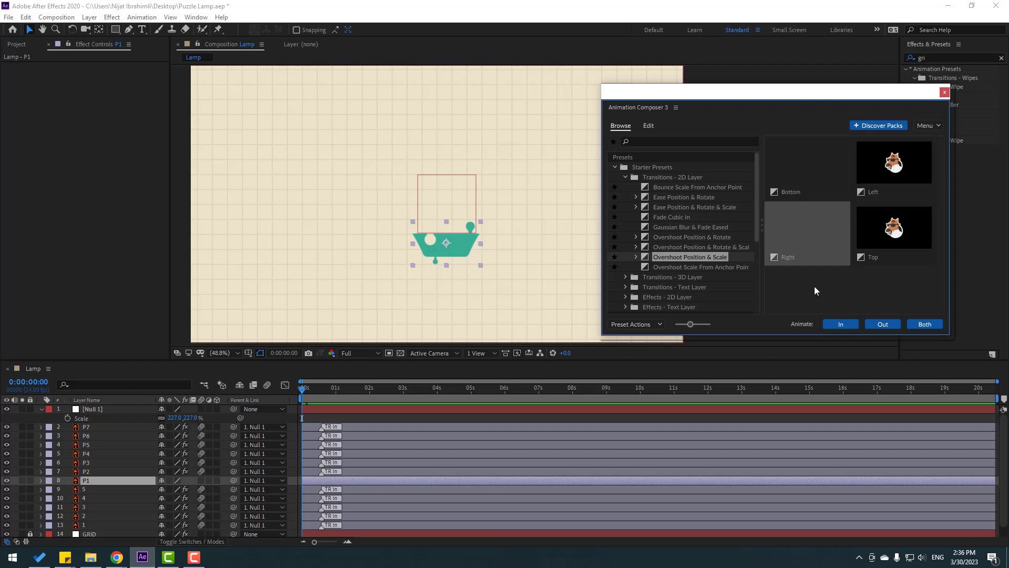
click(838, 325)
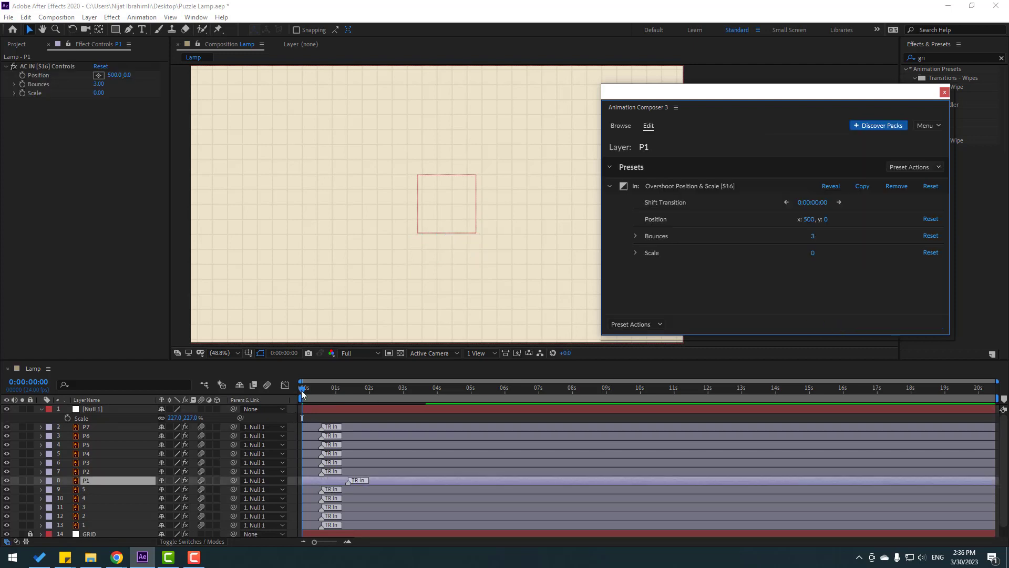
mouse_move(303, 393)
mouse_down()
mouse_move(330, 395)
mouse_move(301, 397)
mouse_up()
key(space)
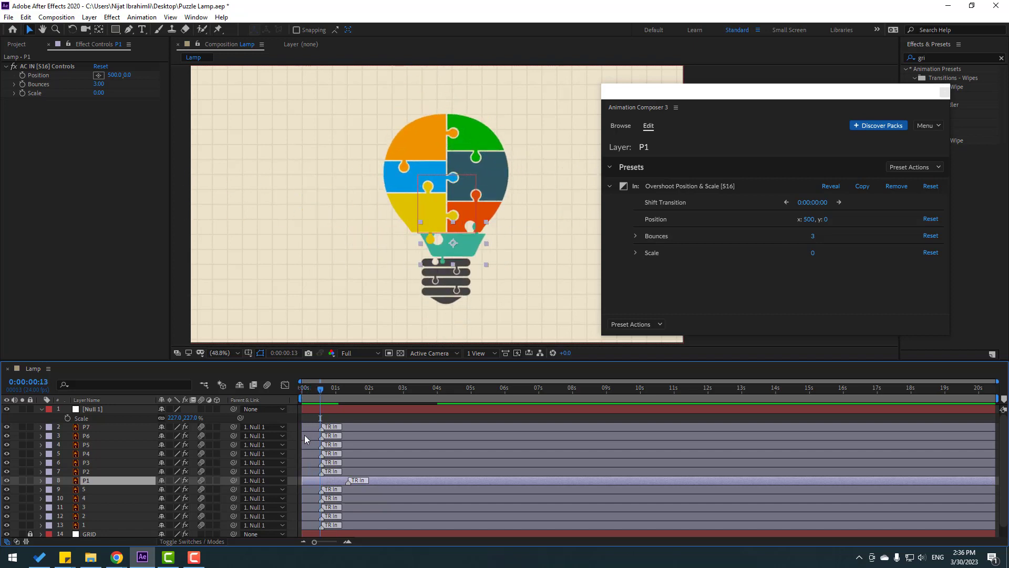
- Set the overshoot to 1 bounce with a Position offset of 200, then preview
click(99, 84)
text(1)
key(Return)
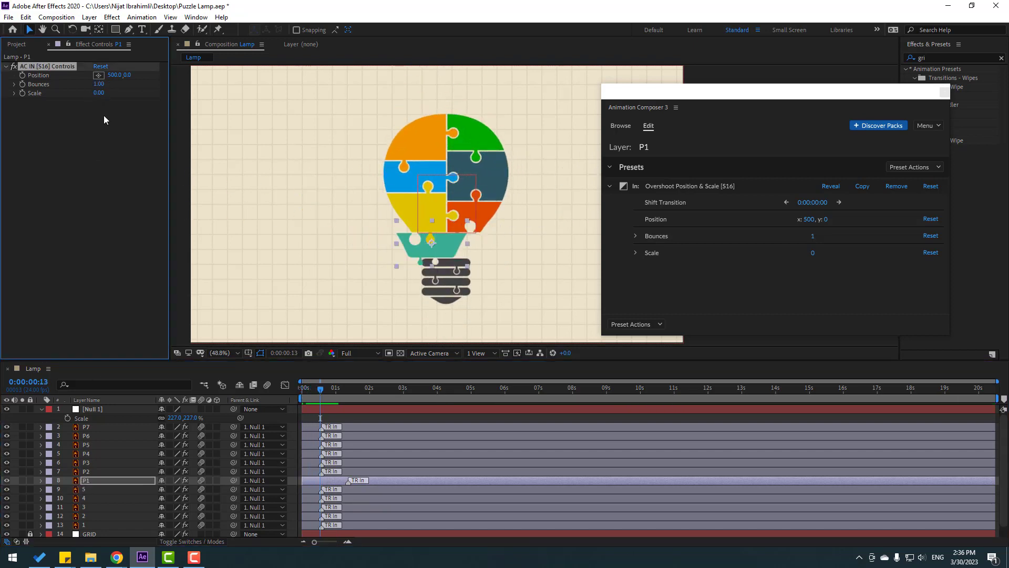
text(200)
key(Return)
key(space)
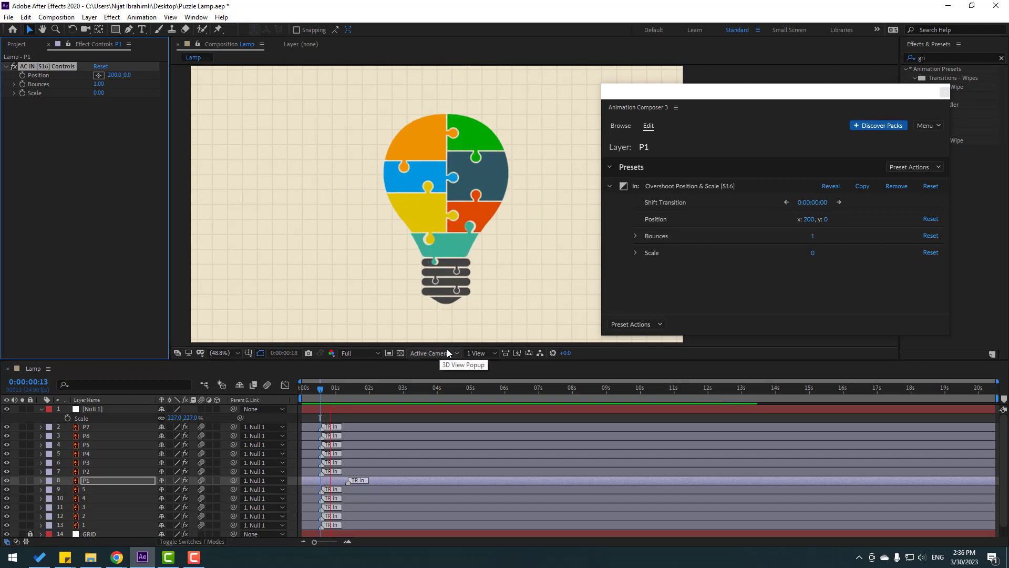
drag(658, 103, 1008, 106)
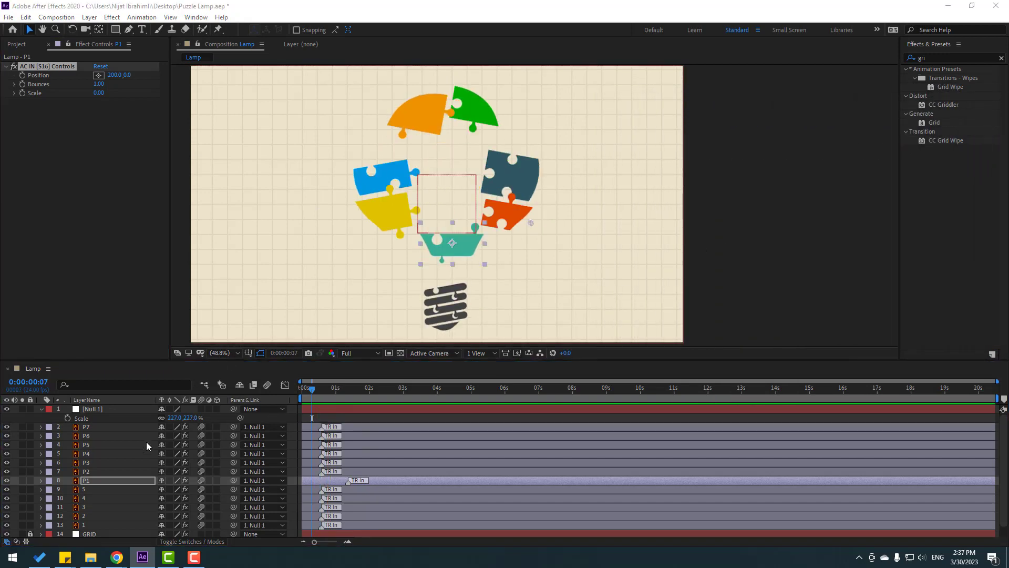
- Shift base layers 2 and 3 later in the timeline to stagger their entrances, then preview
scroll(421, 290, down, 1)
scroll(421, 290, up, 1)
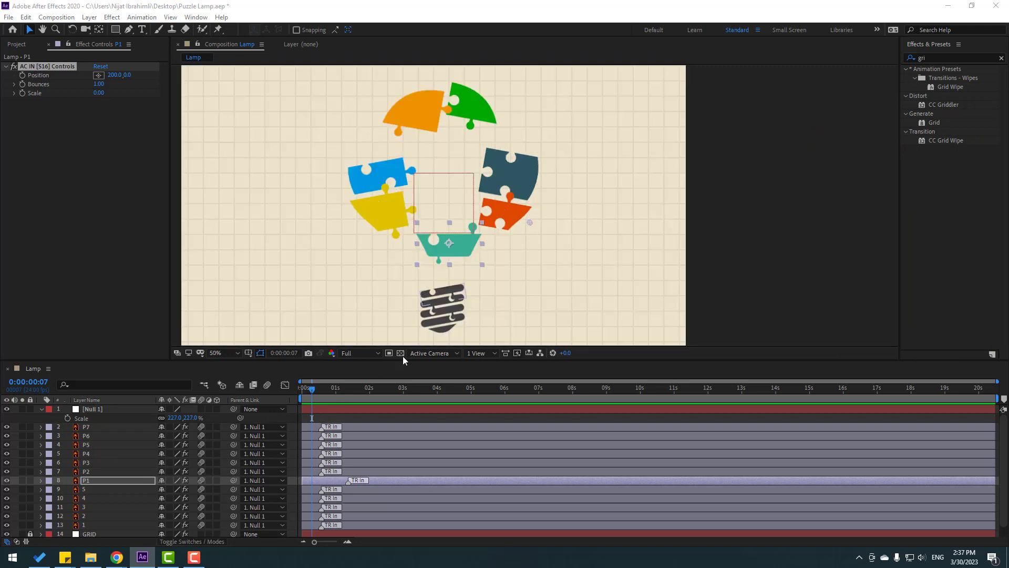
click(323, 398)
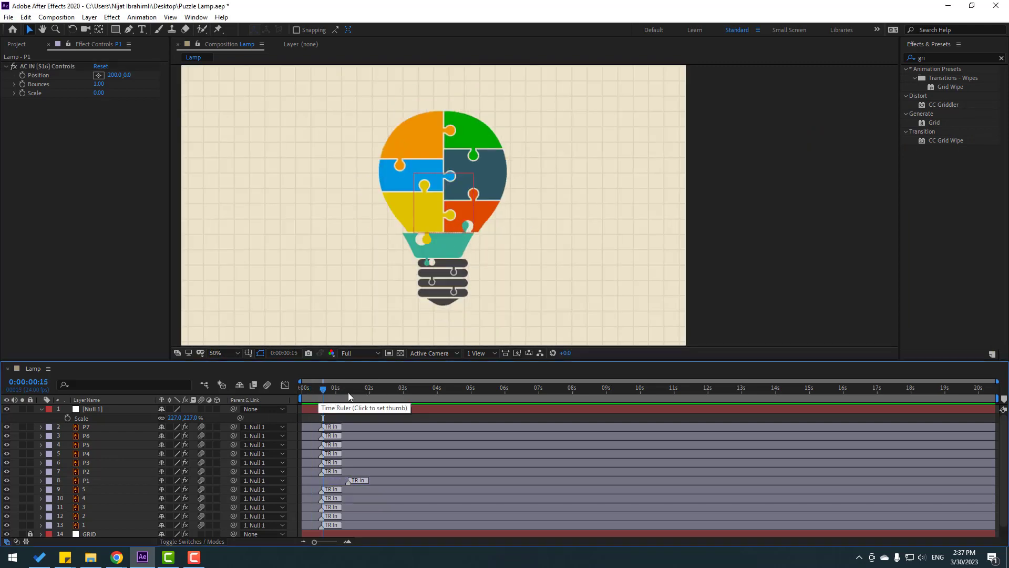
drag(328, 394, 316, 390)
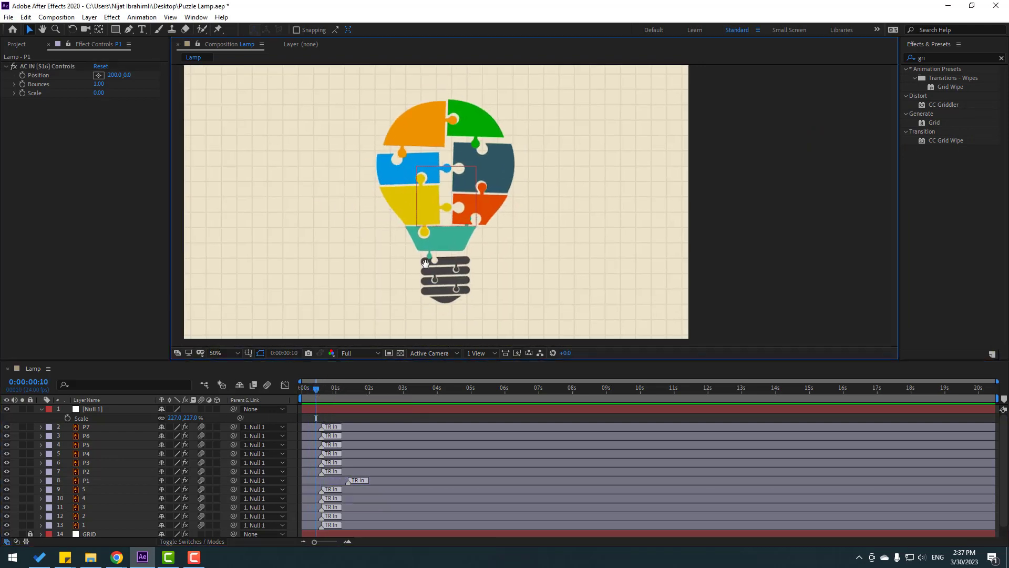
click(85, 525)
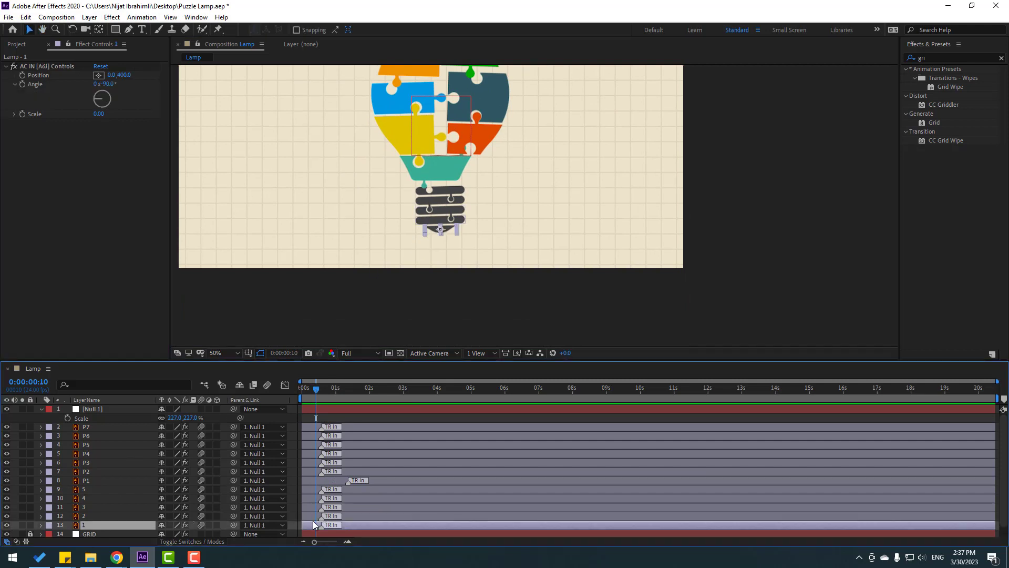
drag(314, 516, 327, 484)
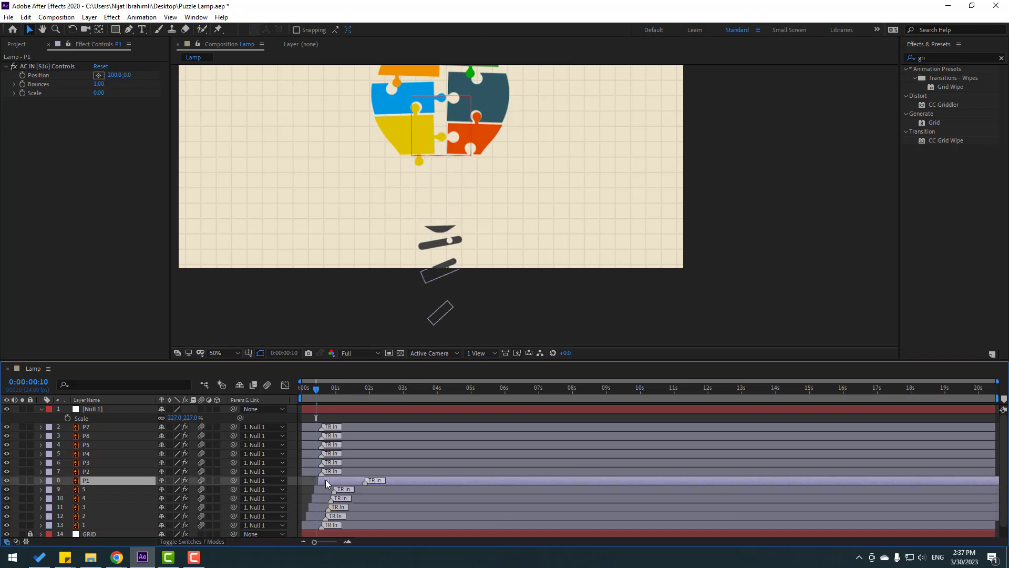
key(space)
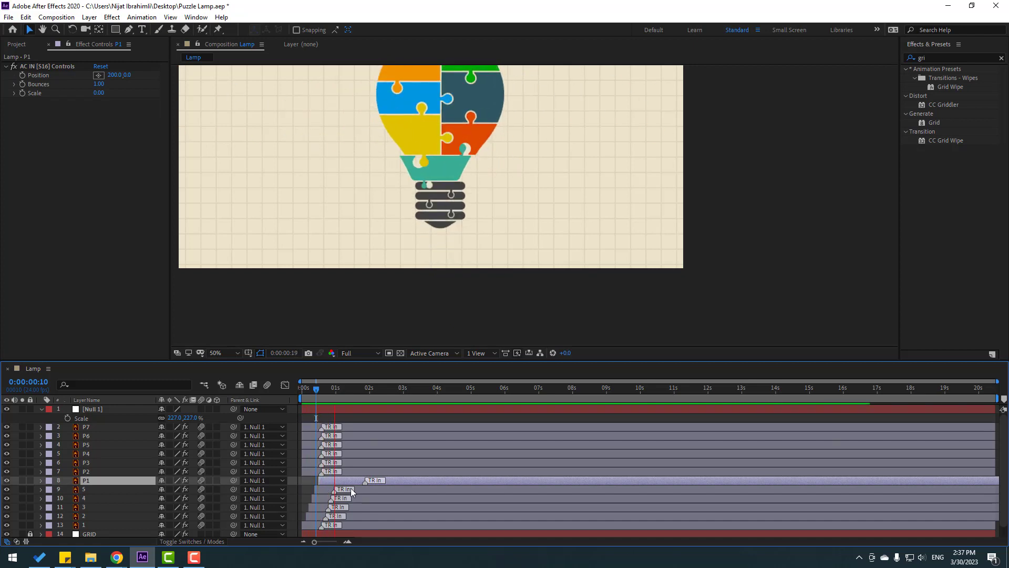
key(space)
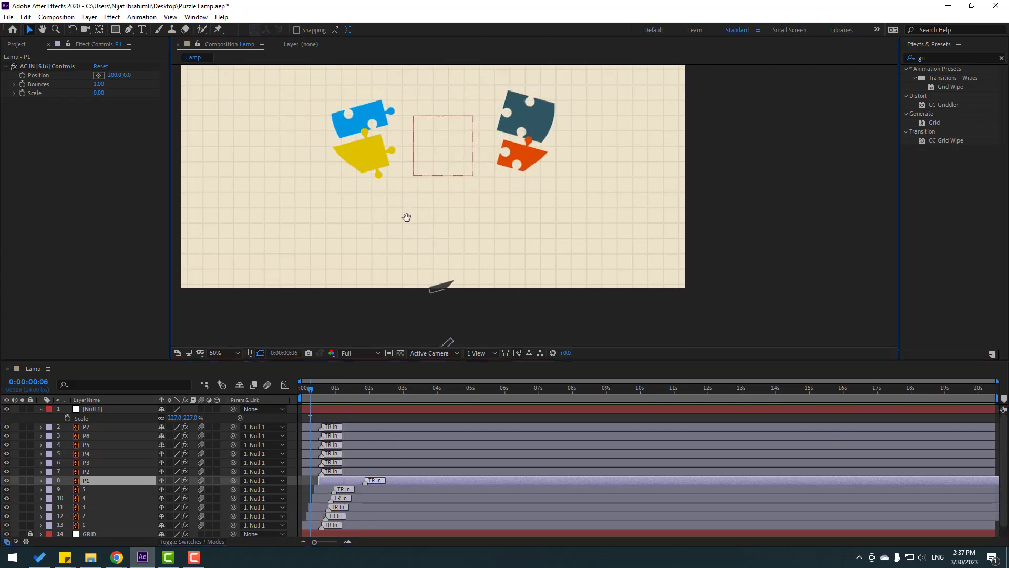
- Shift the P4 and P5 layer bars later, fine-tune their timing, and preview the assembly
click(369, 174)
key(ctrl+shift+Down)
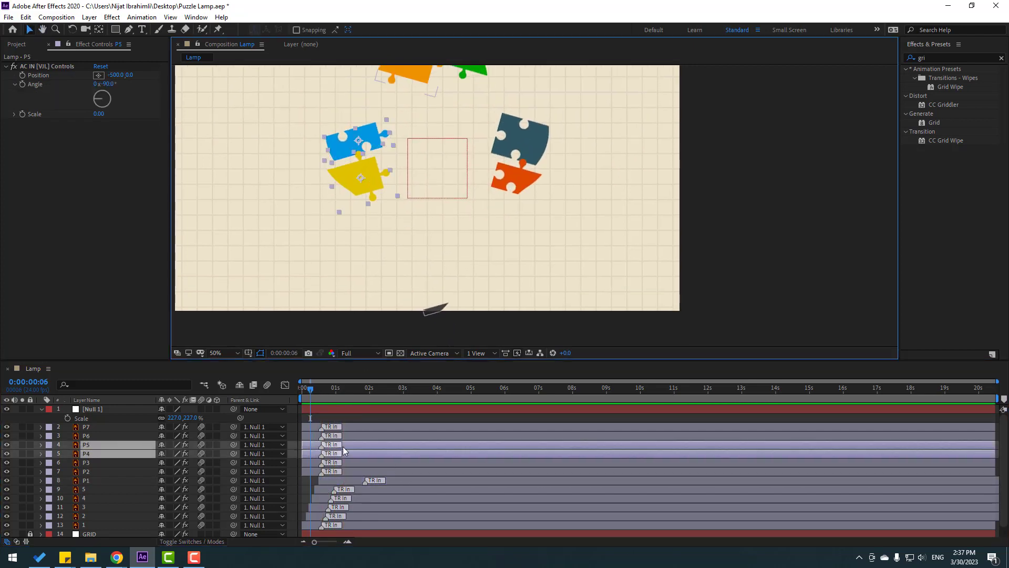
drag(347, 446, 323, 447)
click(309, 482)
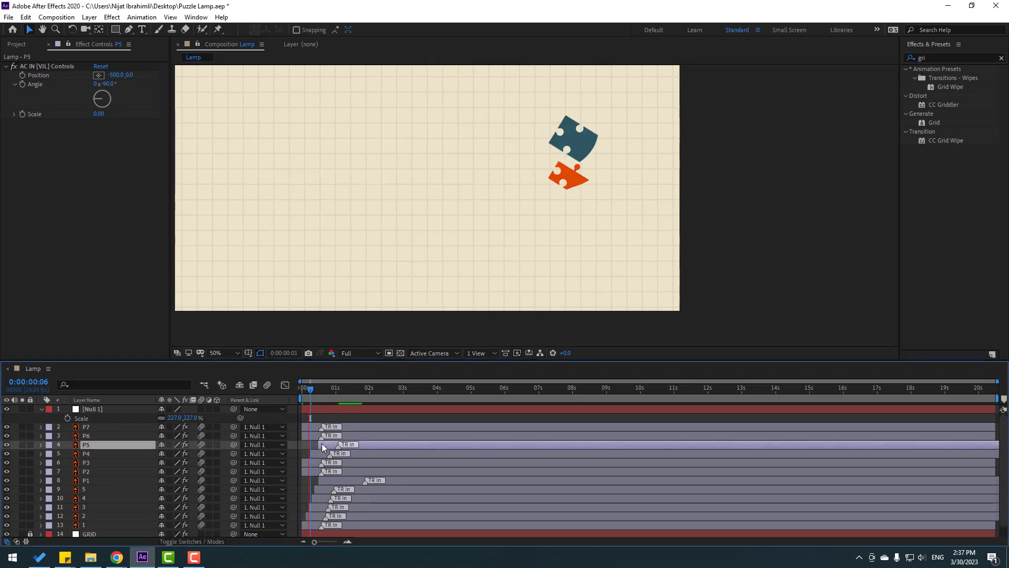
key(space)
ctrl+click(363, 451)
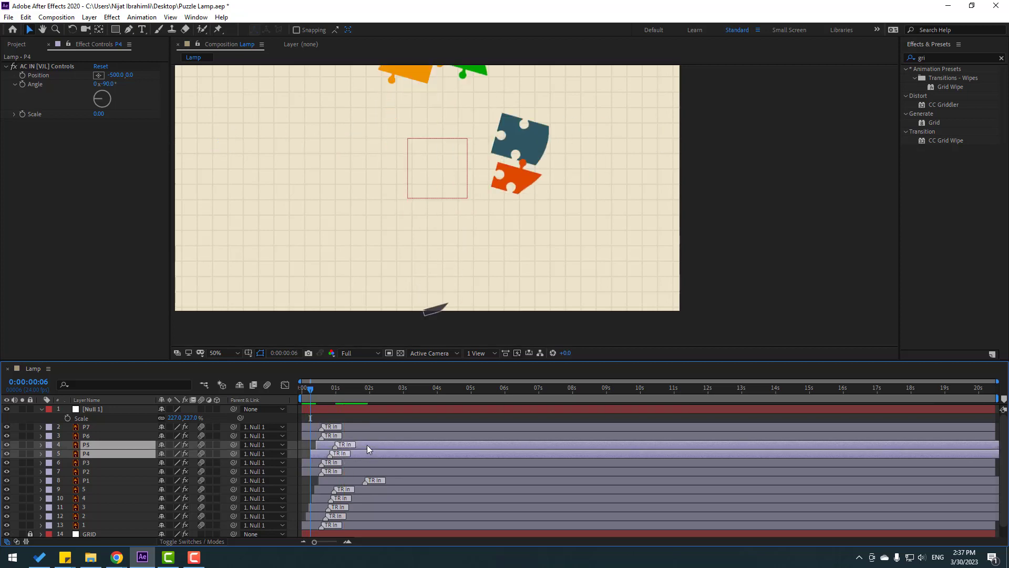
drag(367, 444, 368, 445)
key(space)
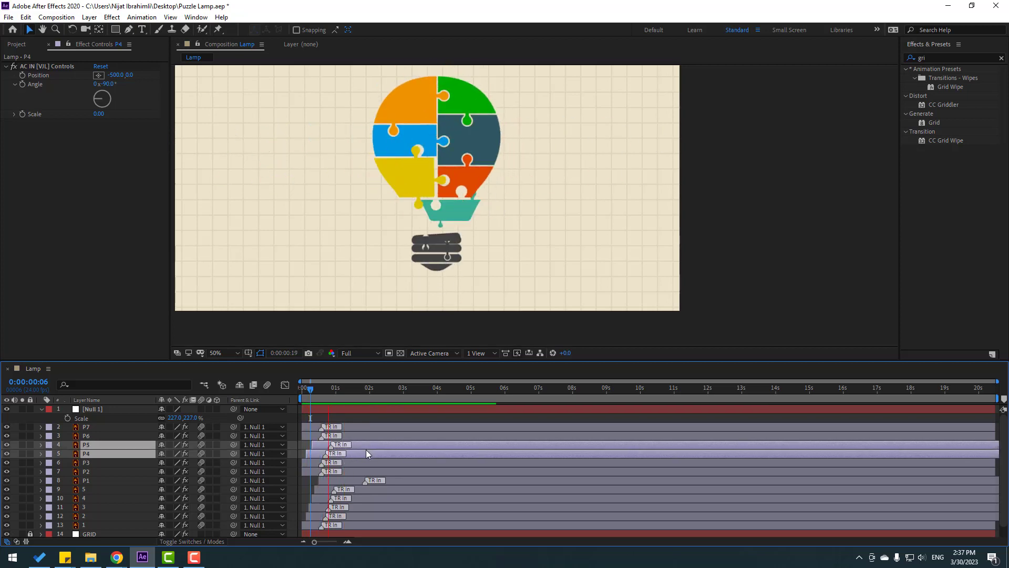
click(316, 445)
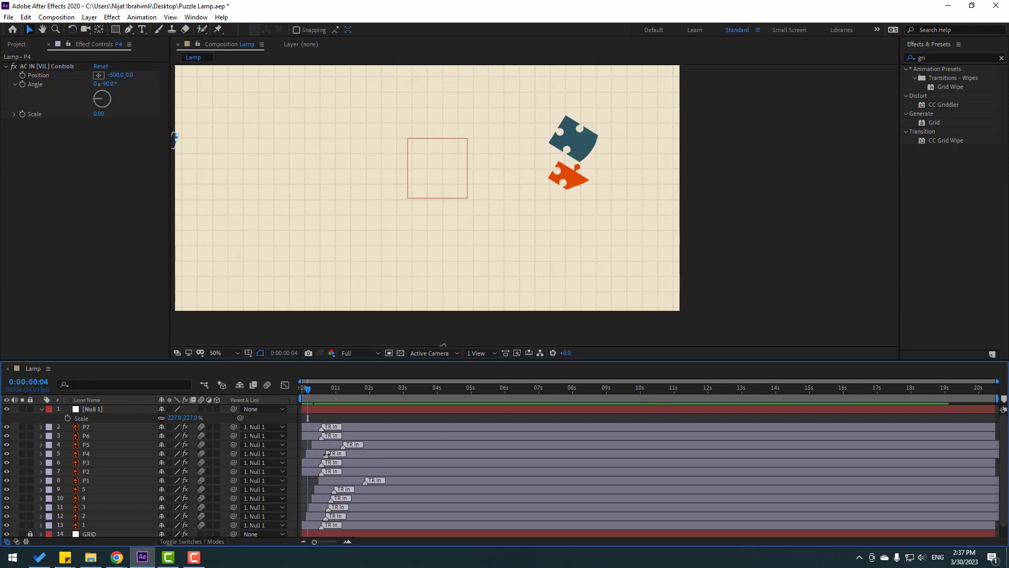
key(space)
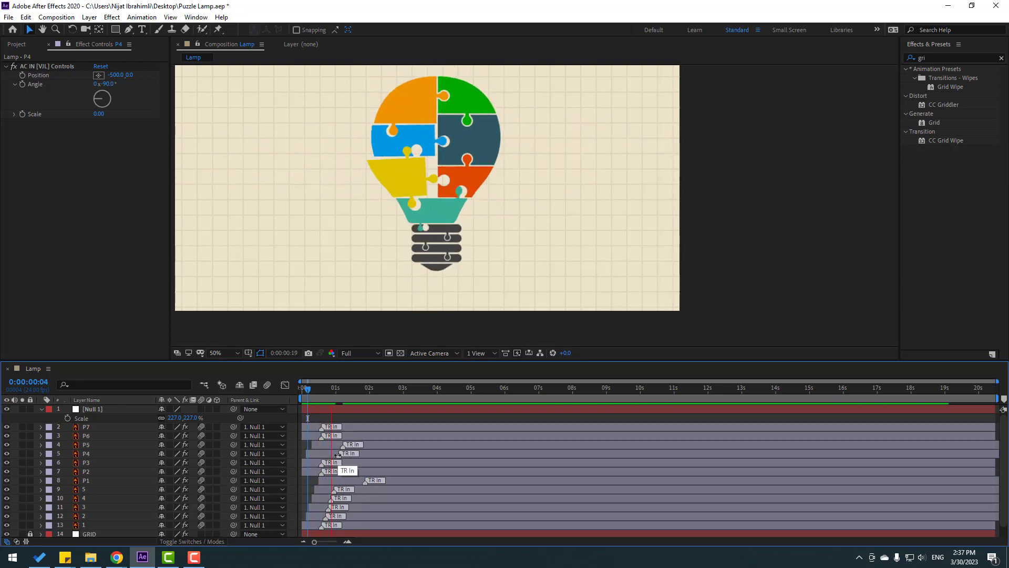
key(space)
key(space)
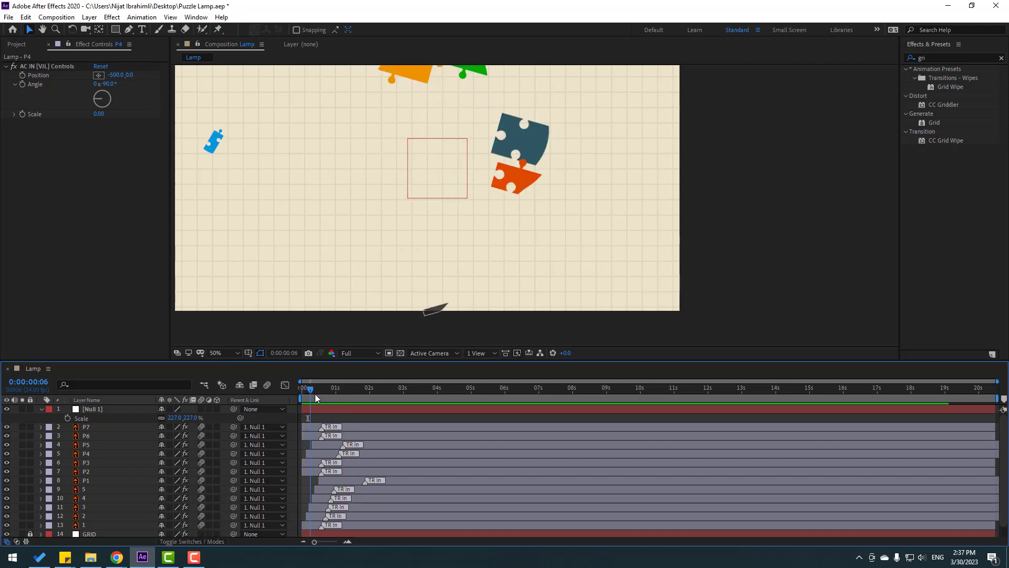
- Move P2 and P3 later in the timeline and preview the staggered fly-in
click(482, 137)
shift+click(475, 184)
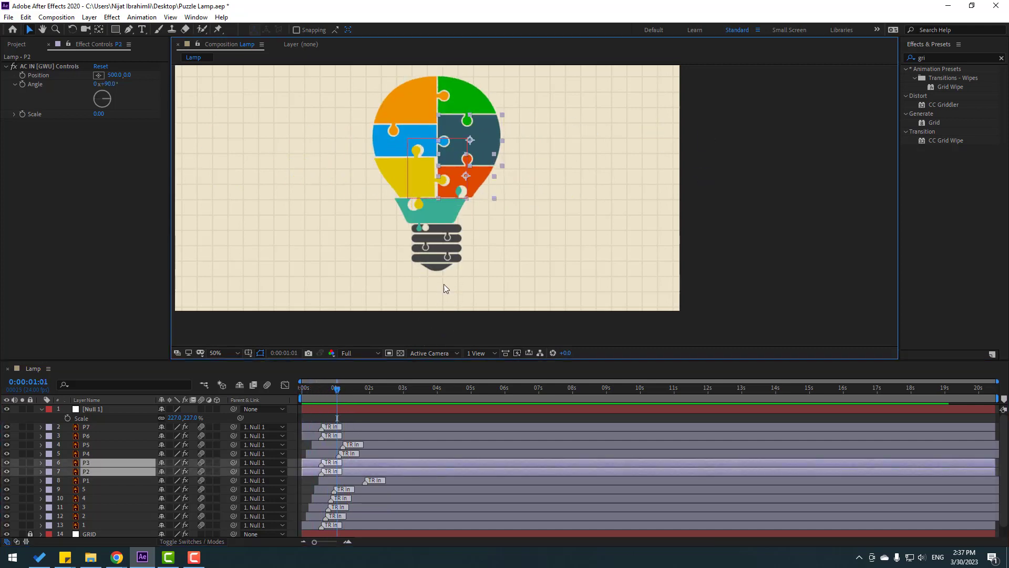
drag(313, 466, 322, 472)
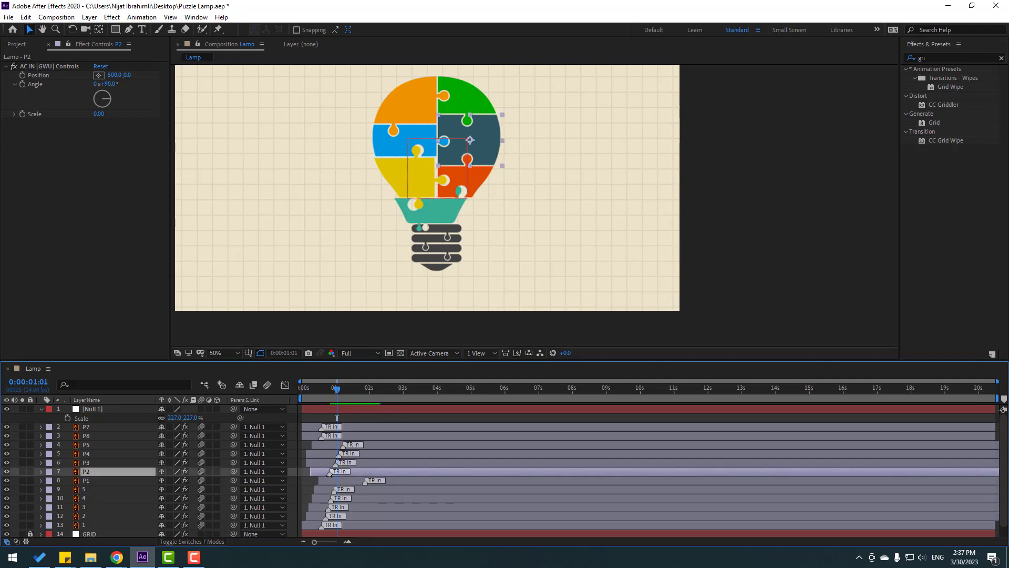
key(space)
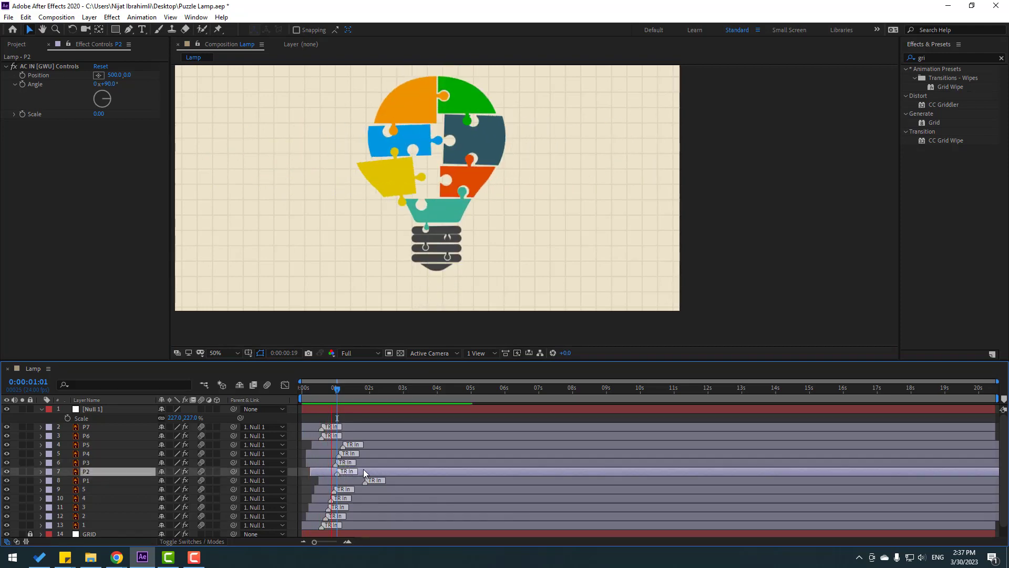
key(space)
key(space)
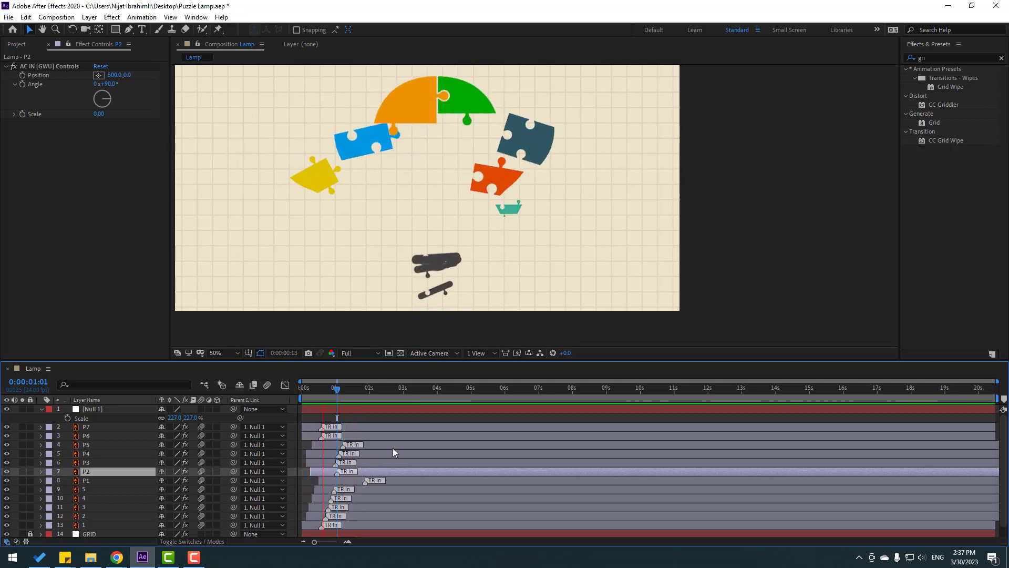
- Delay P7, set the viewer to Fit up to 100%, and scrub to 0:00:01:11 to check
click(406, 113)
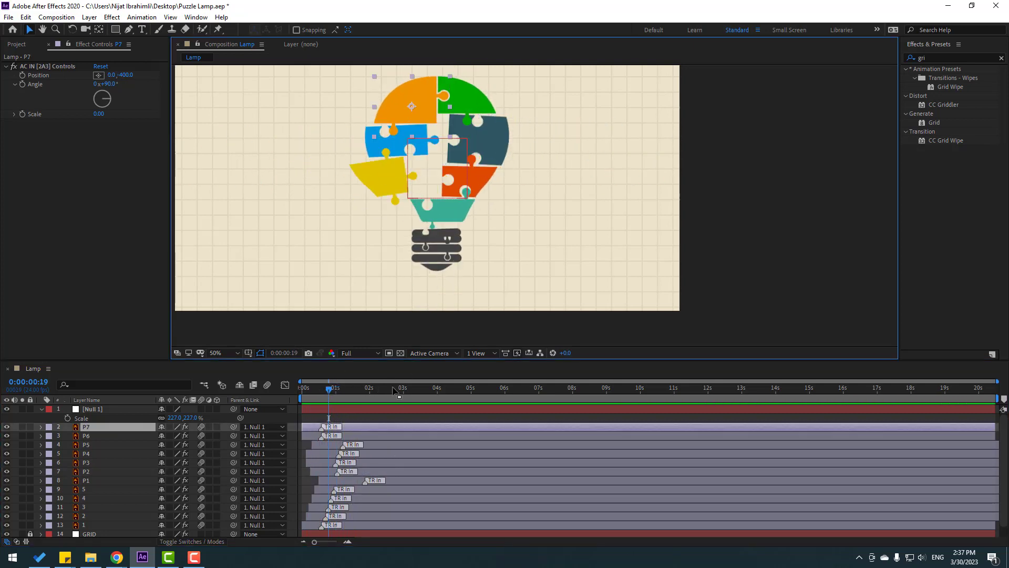
mouse_move(342, 430)
mouse_down()
mouse_move(356, 430)
mouse_move(345, 429)
mouse_up()
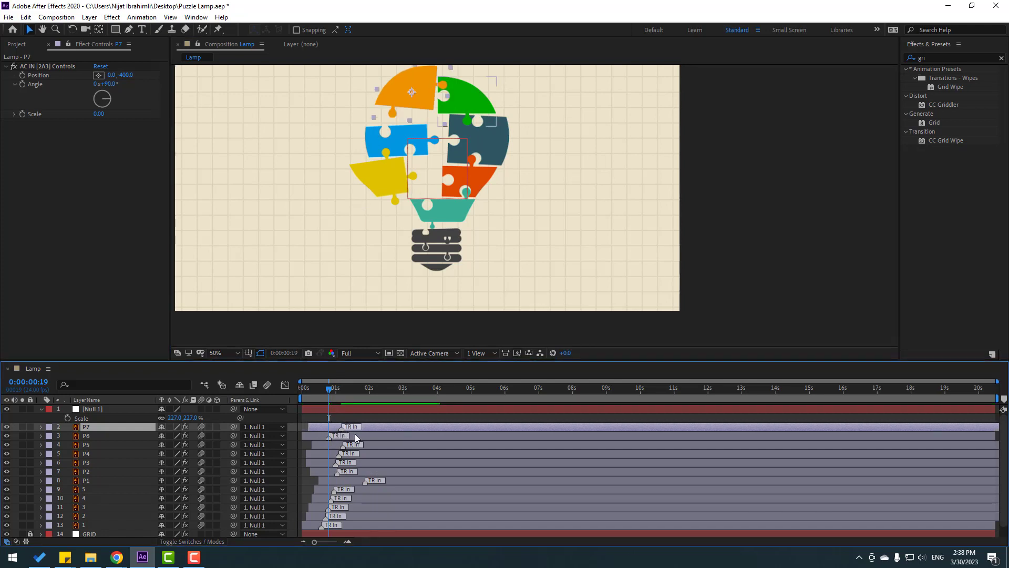
key(space)
click(222, 353)
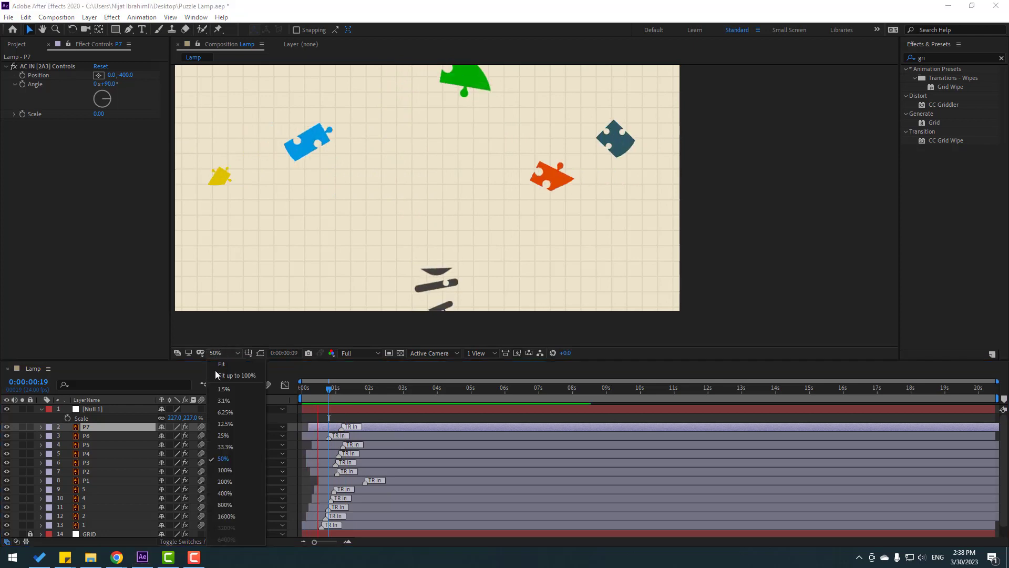
click(217, 375)
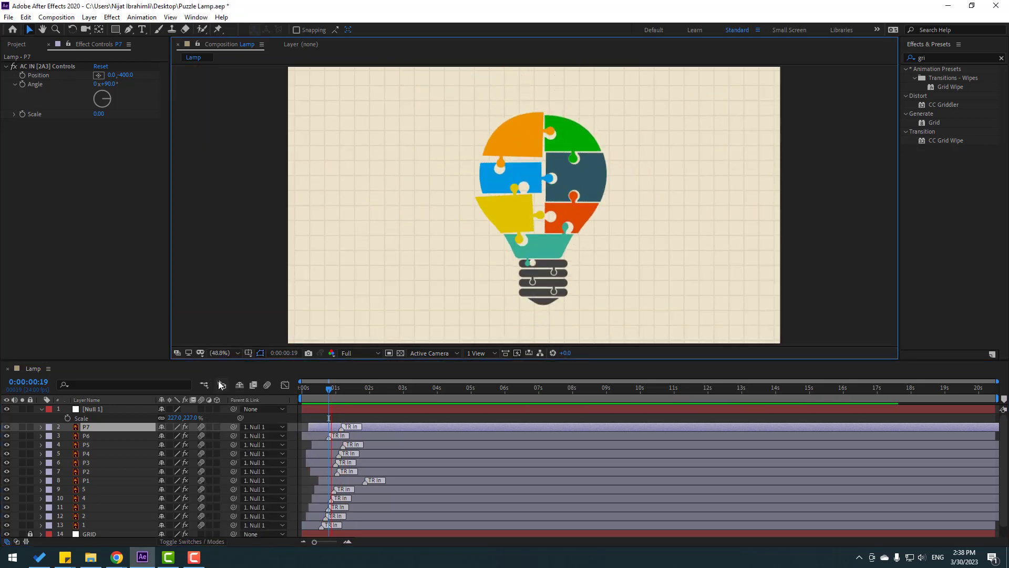
click(336, 390)
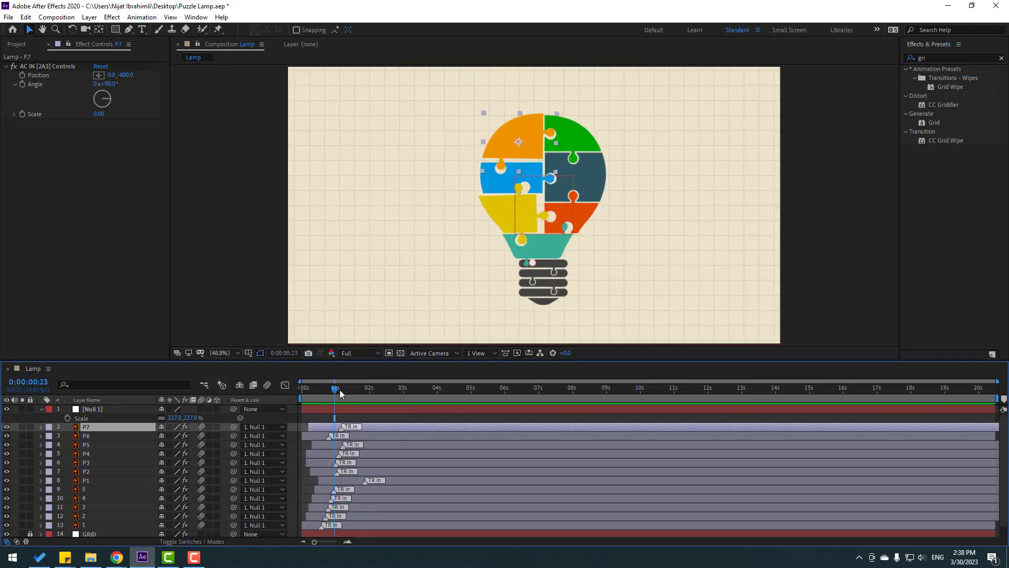
drag(340, 394, 356, 395)
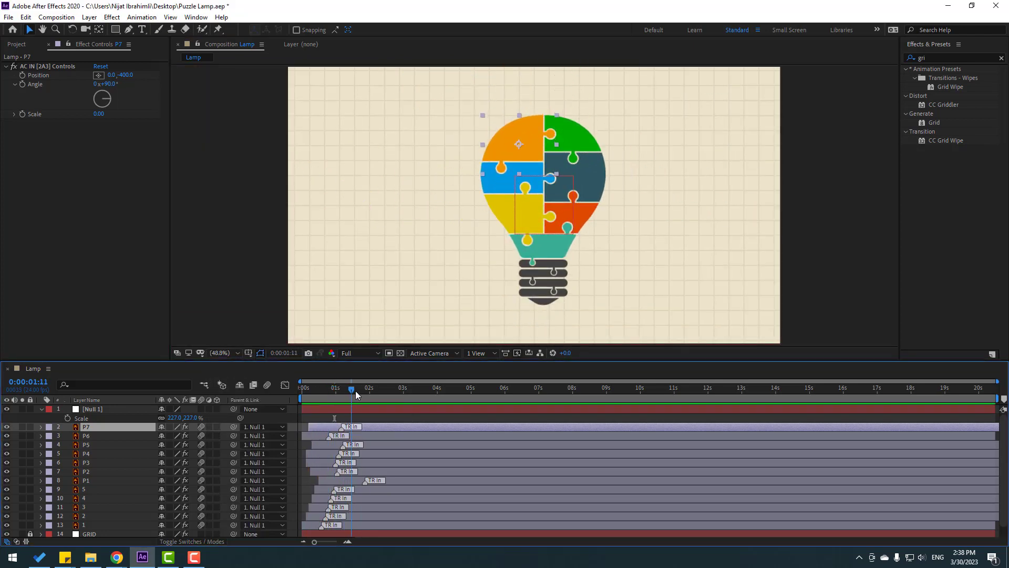
- Keyframe Null 1's Position, drag the lamp left to X 391.7, and turn on title/action safe guides
click(102, 410)
key(p)
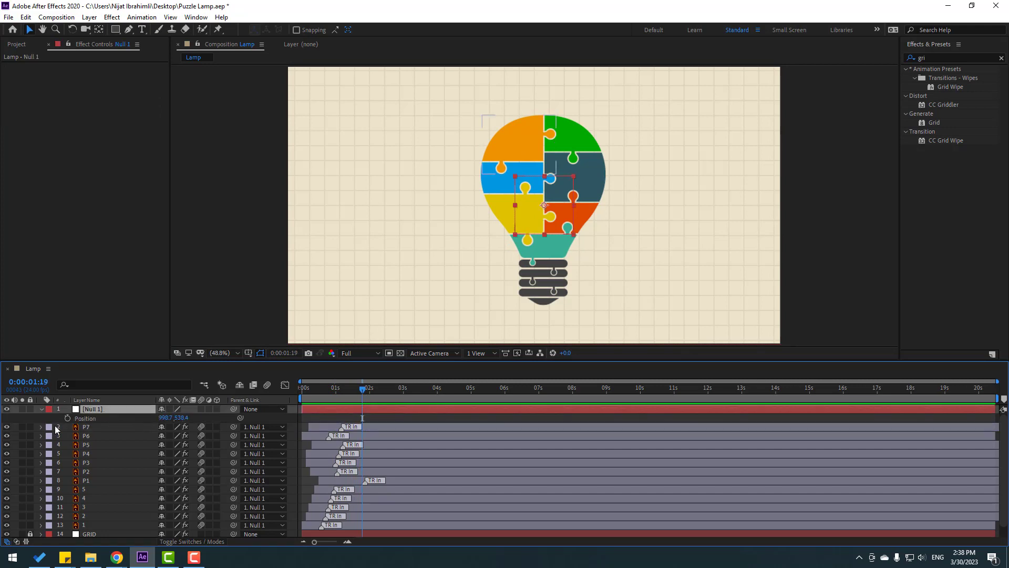
click(67, 418)
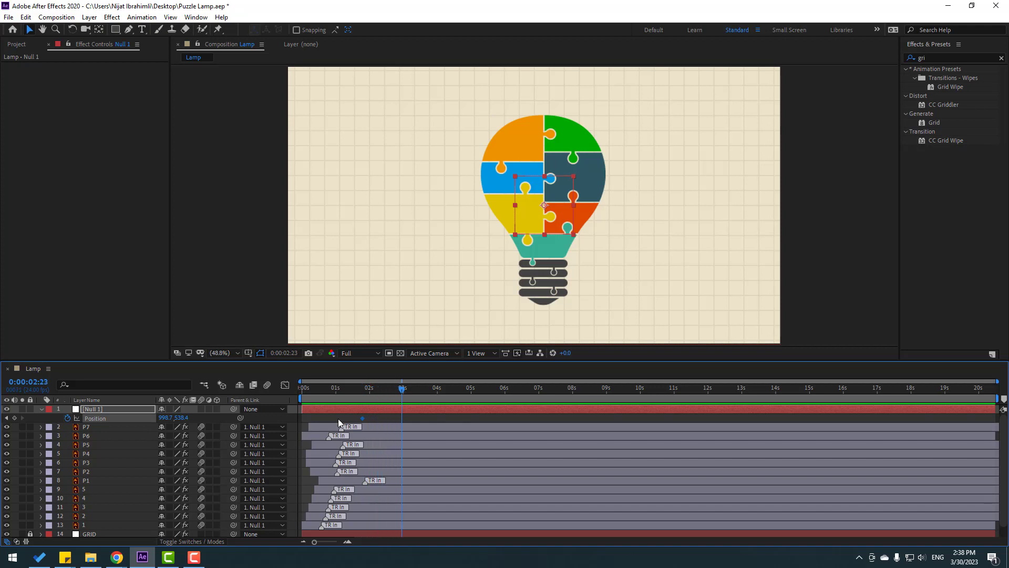
drag(165, 418, 79, 418)
click(248, 352)
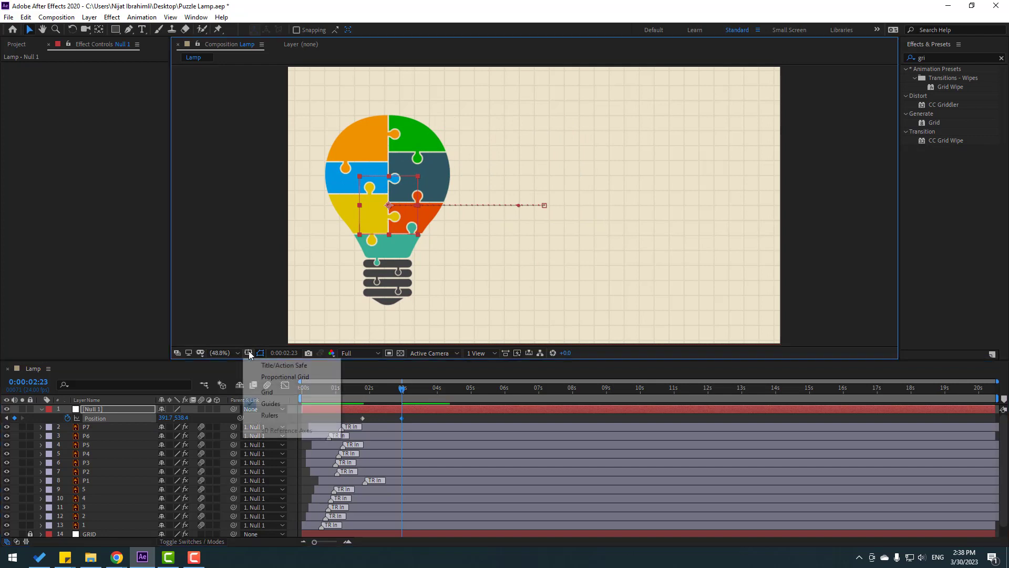
click(289, 367)
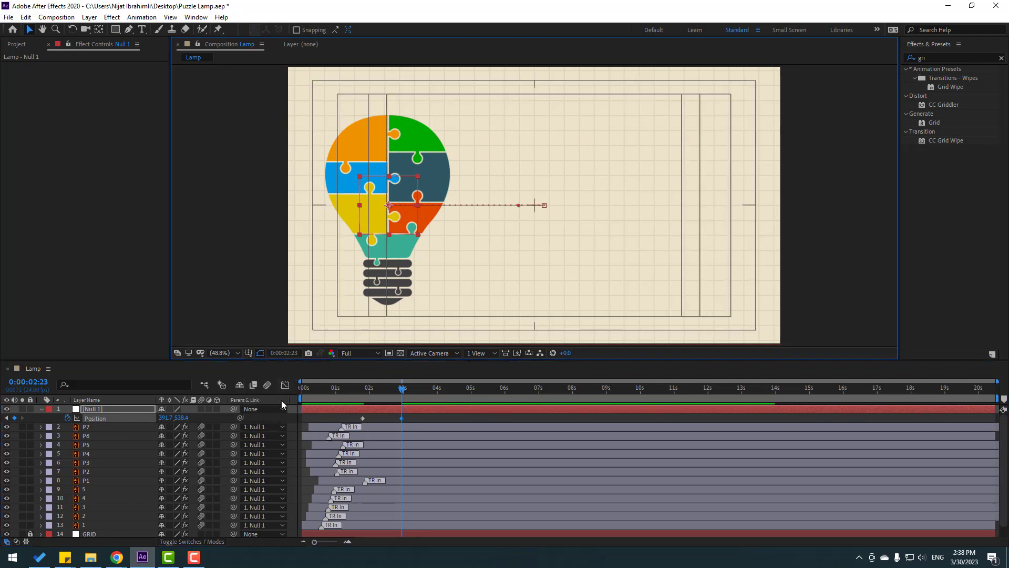
- Add the starting keyframe after assembly so the lamp slides from x 973.7 to 366.7
drag(350, 389, 352, 424)
key(Page_Down)
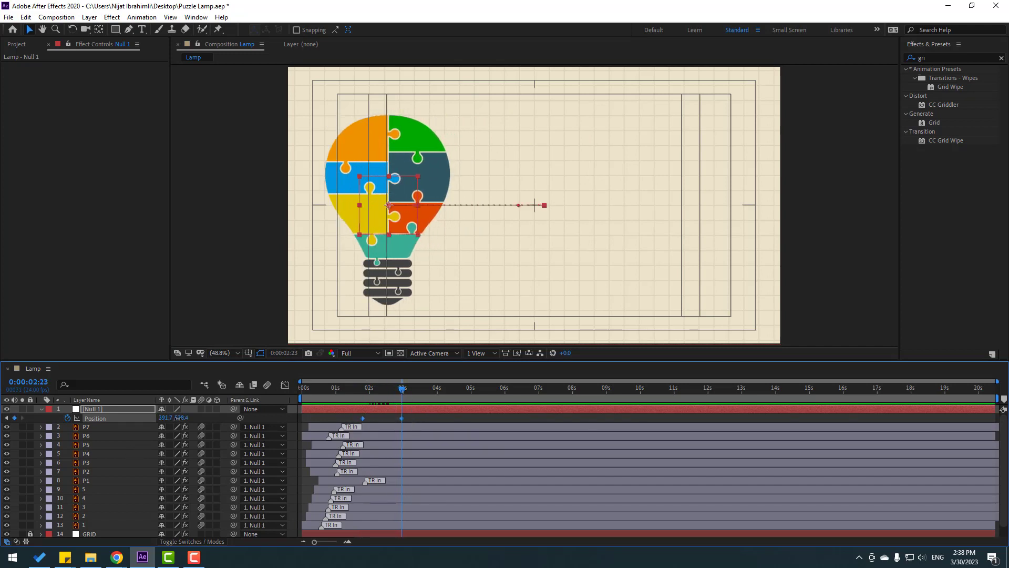
drag(176, 418, 160, 418)
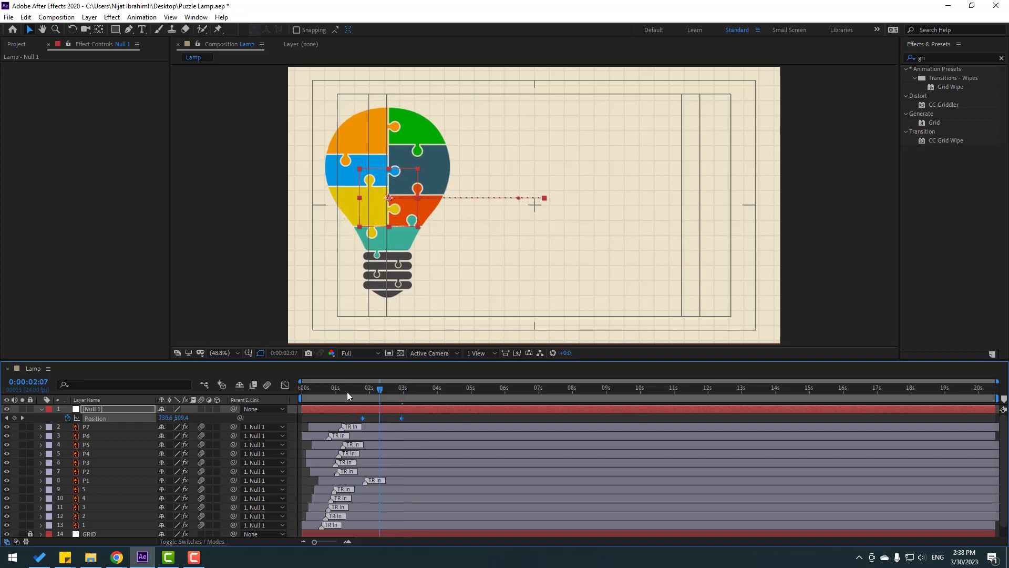
mouse_move(347, 396)
mouse_down()
mouse_move(315, 397)
mouse_move(363, 400)
mouse_up()
drag(167, 418, 155, 417)
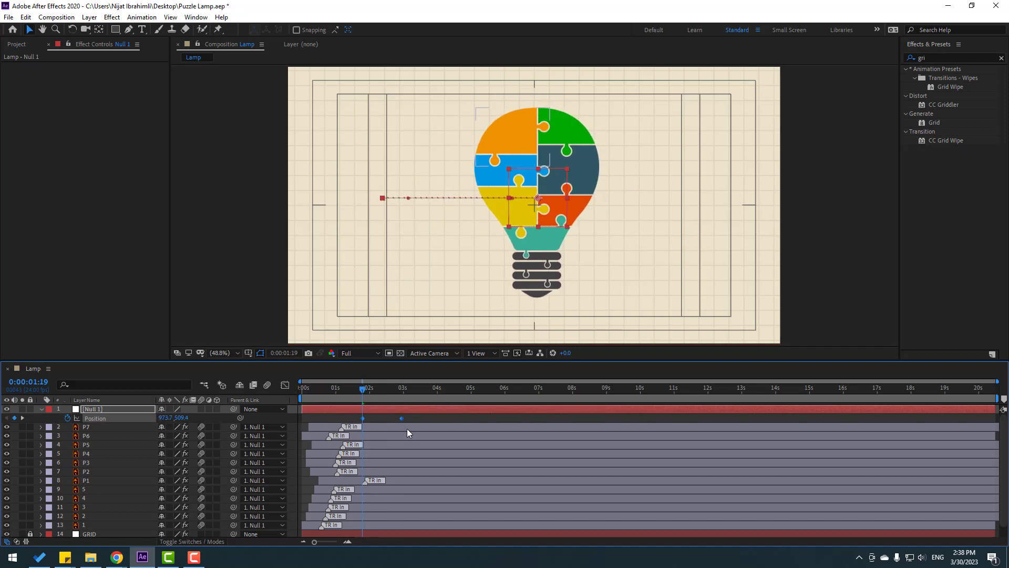
key(space)
drag(420, 418, 335, 428)
- Apply Easy Ease to both Position keyframes and lengthen both influence handles in the Graph Editor
right_click(402, 417)
mouse_move(416, 408)
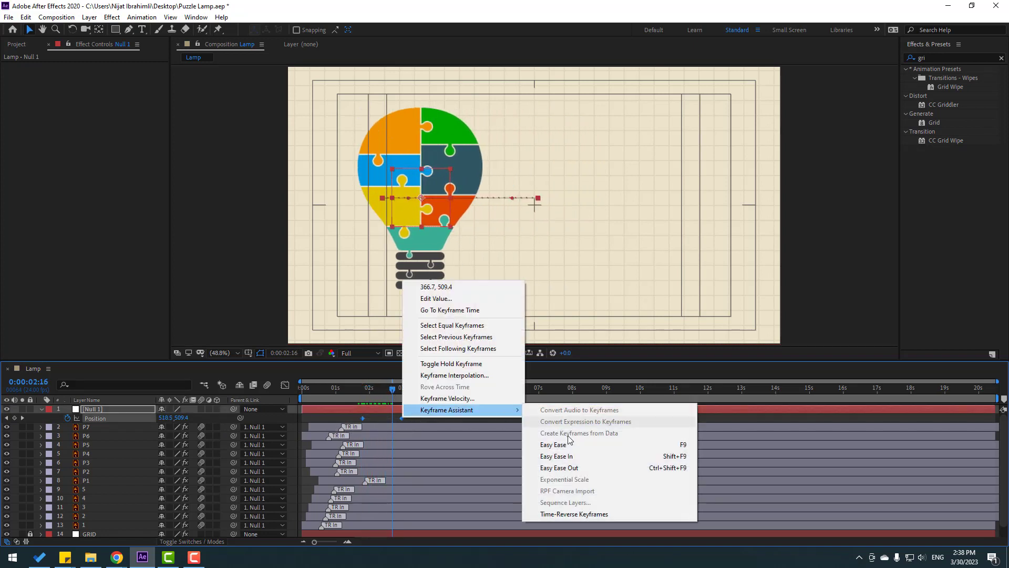
click(546, 444)
click(284, 385)
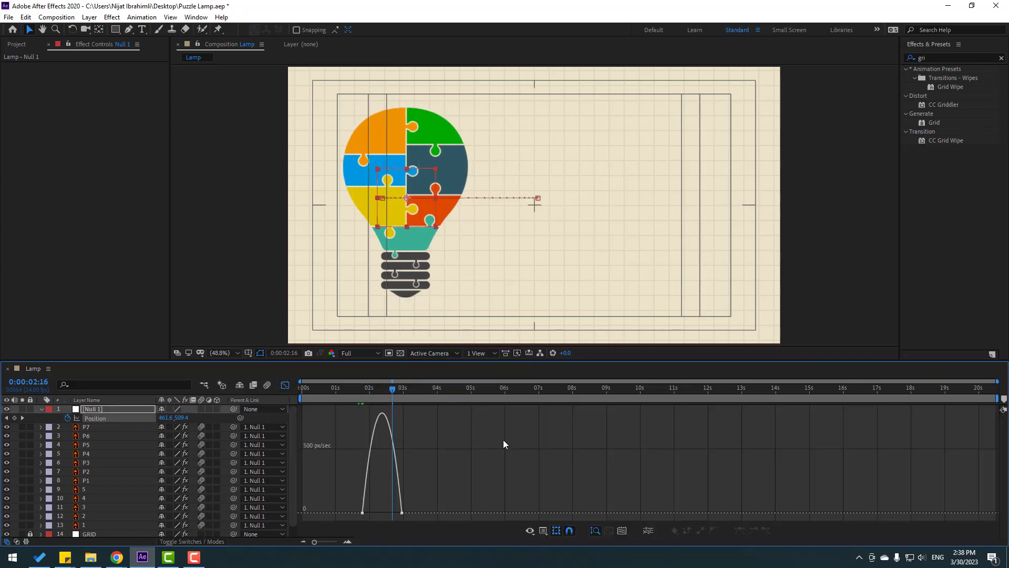
drag(388, 477, 430, 478)
click(452, 512)
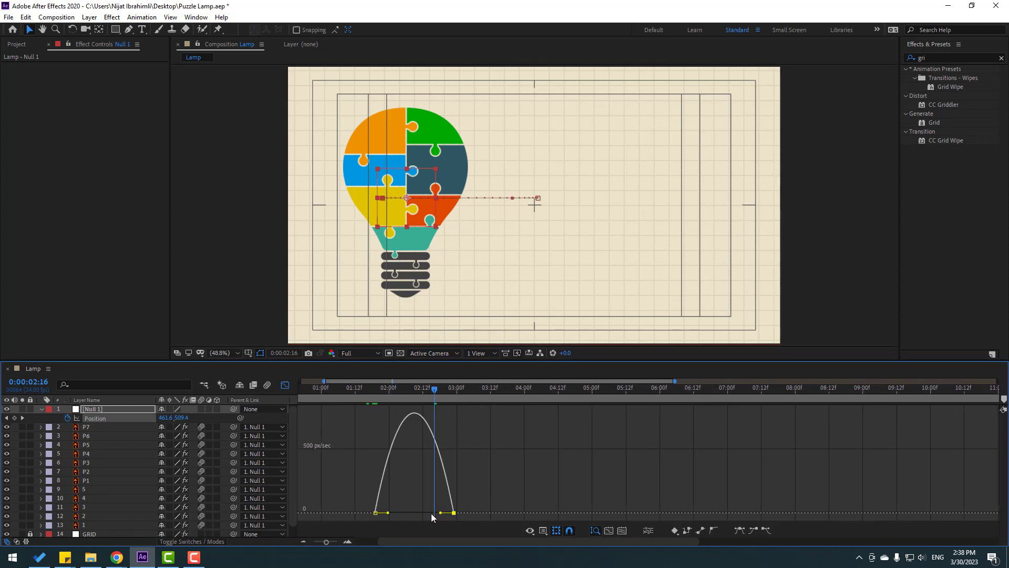
drag(439, 512, 422, 513)
key(space)
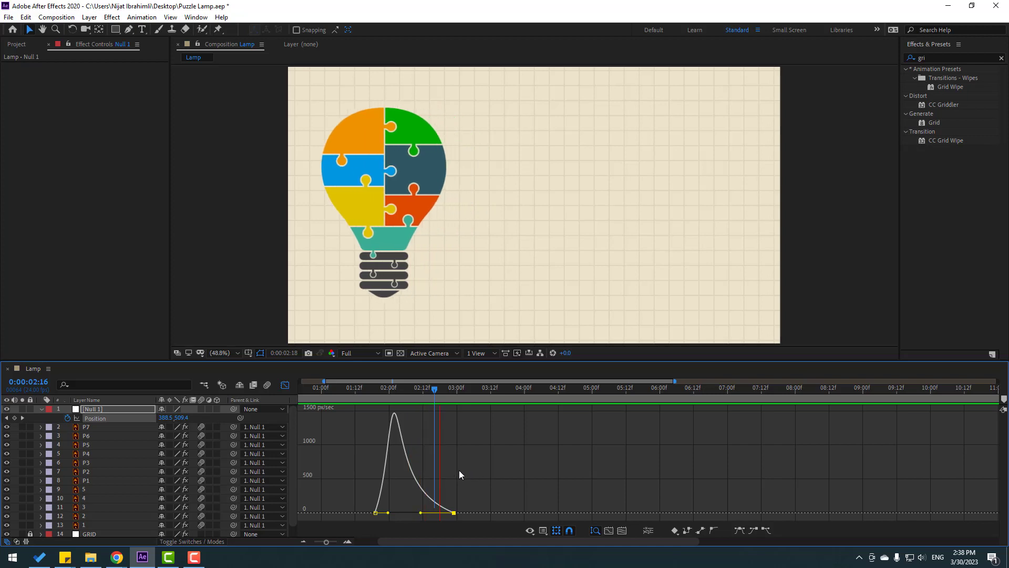
drag(388, 513, 399, 516)
click(284, 384)
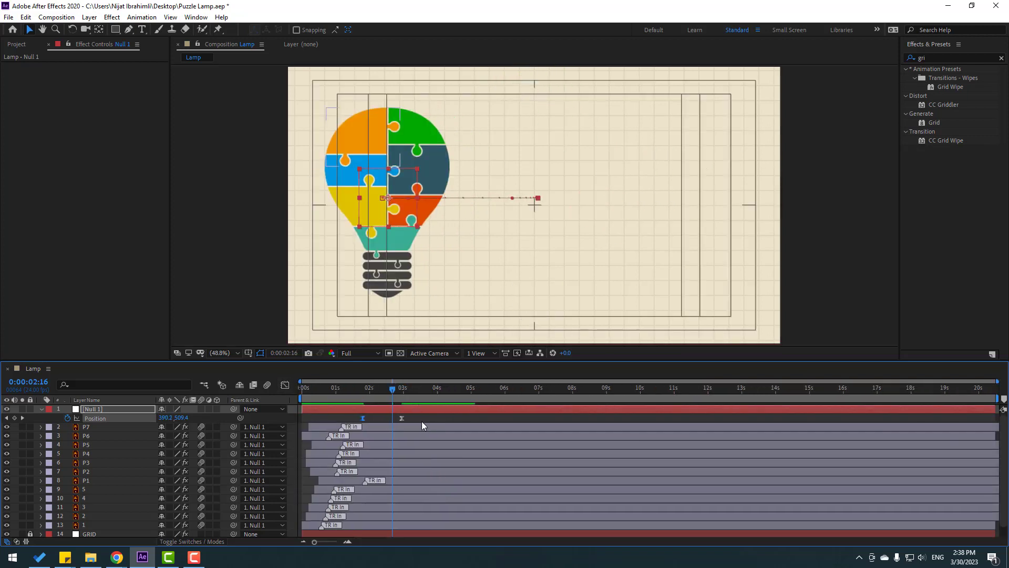
key(space)
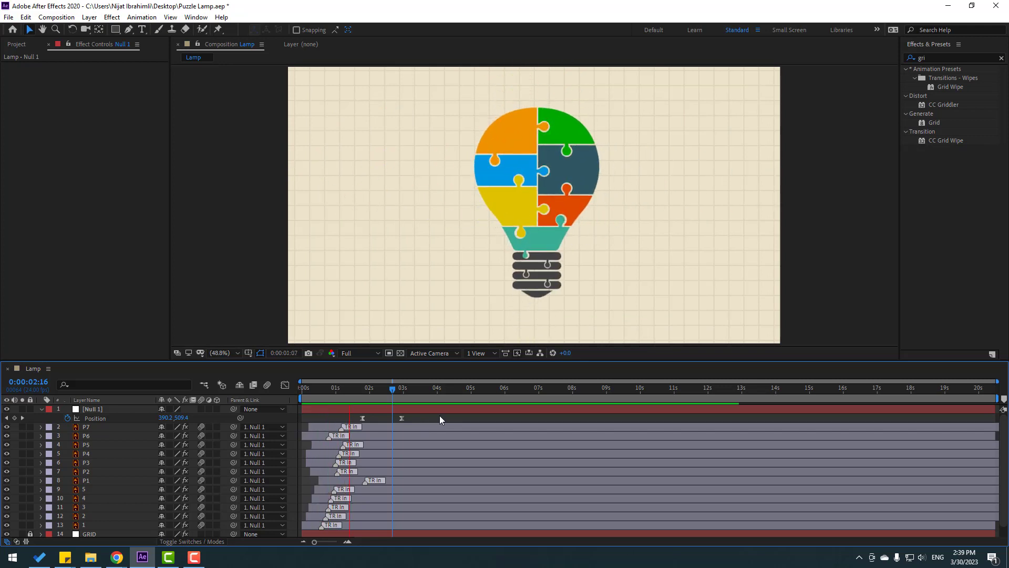
key(space)
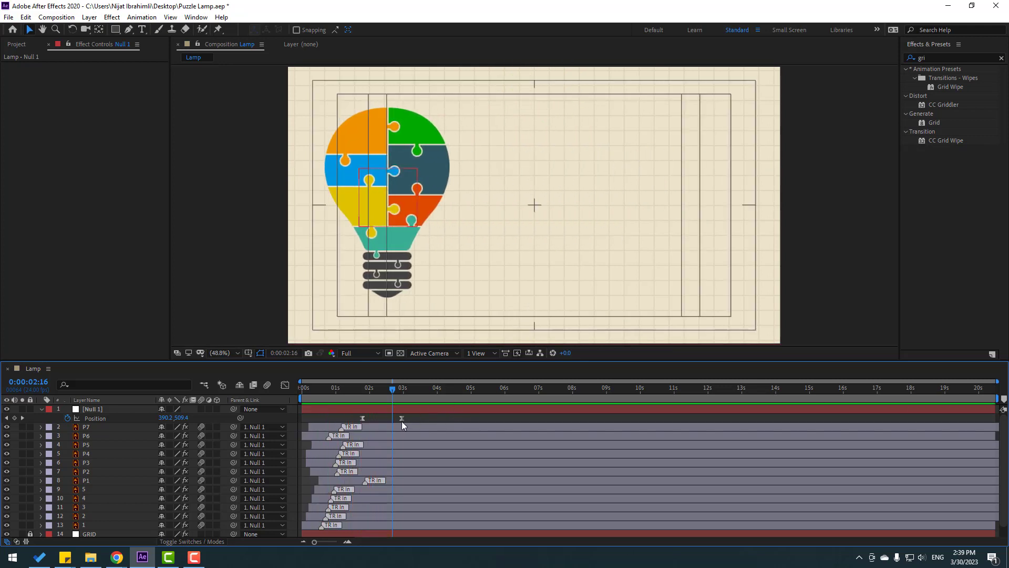
- Drag the final Position keyframe slightly later and preview the longer slide
click(402, 418)
drag(405, 417, 419, 418)
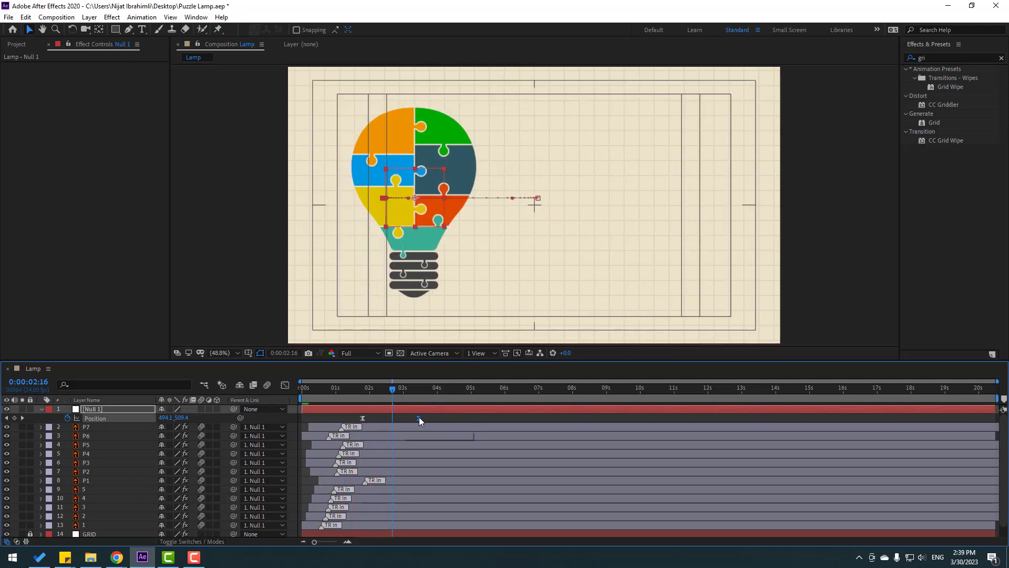
key(space)
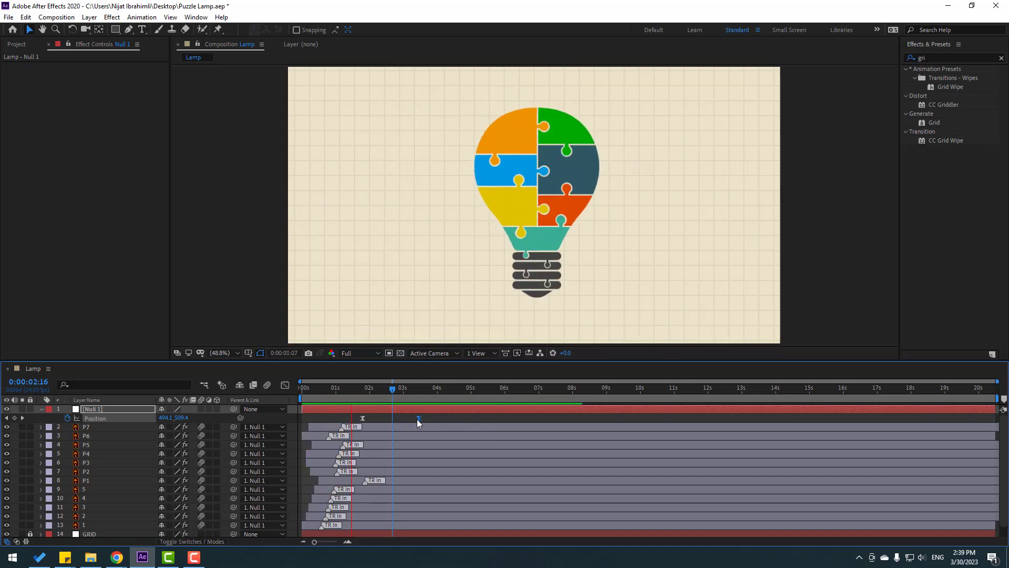
key(space)
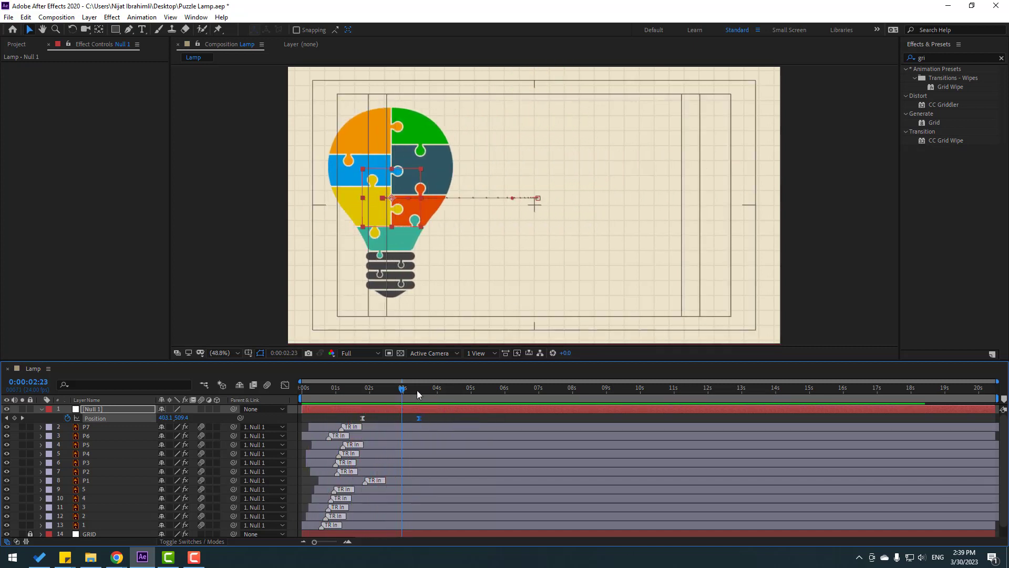
- Create a text layer reading CREATIVE on the first line and IDEAS on the second
click(142, 29)
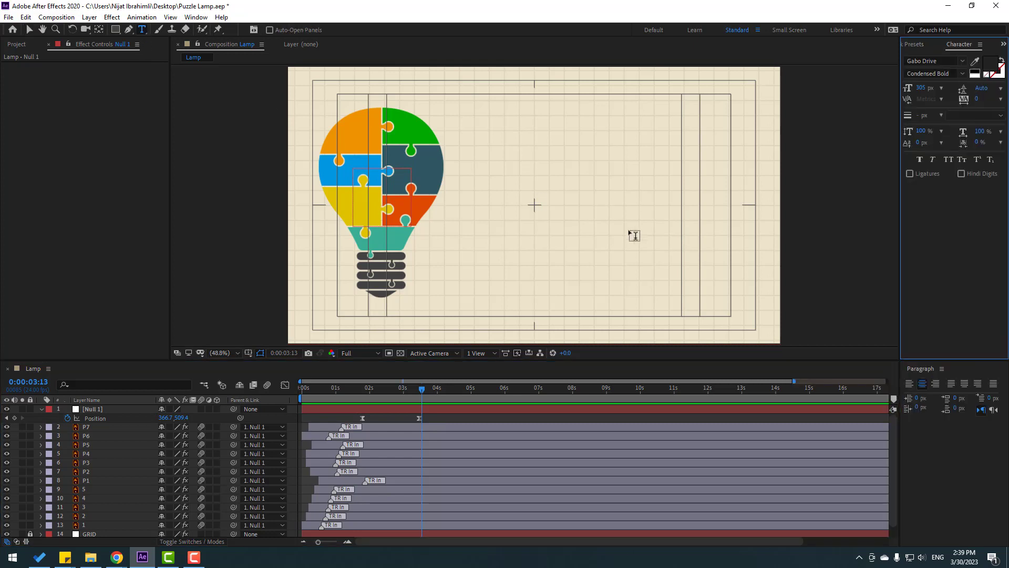
click(522, 206)
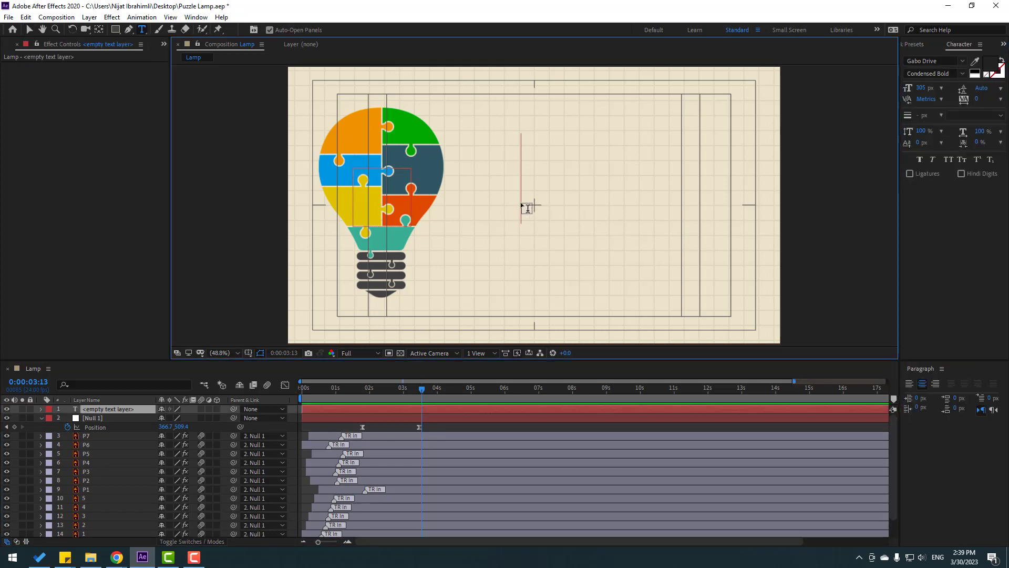
text(CREATIVE)
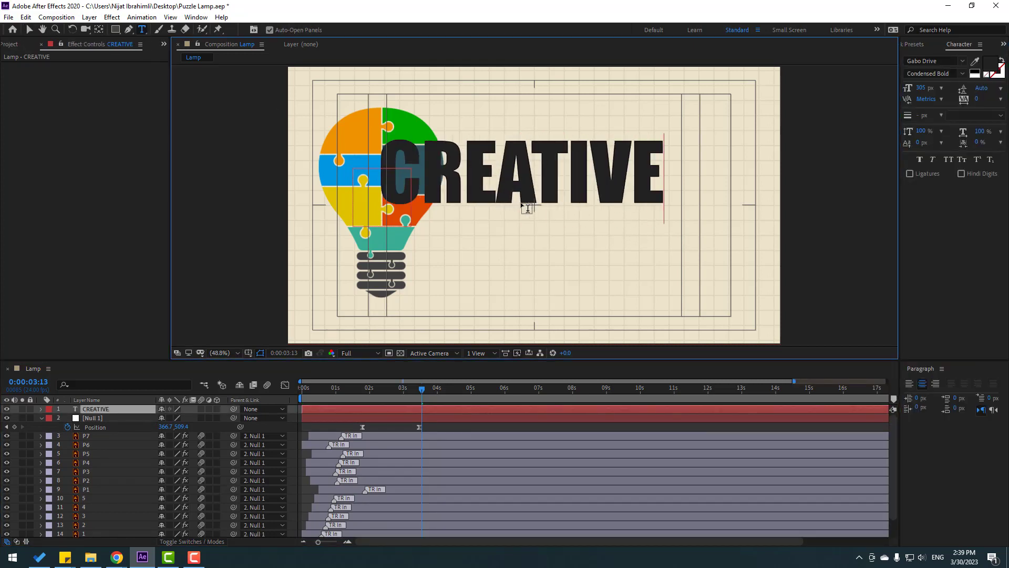
key(Return)
text(IDEAS)
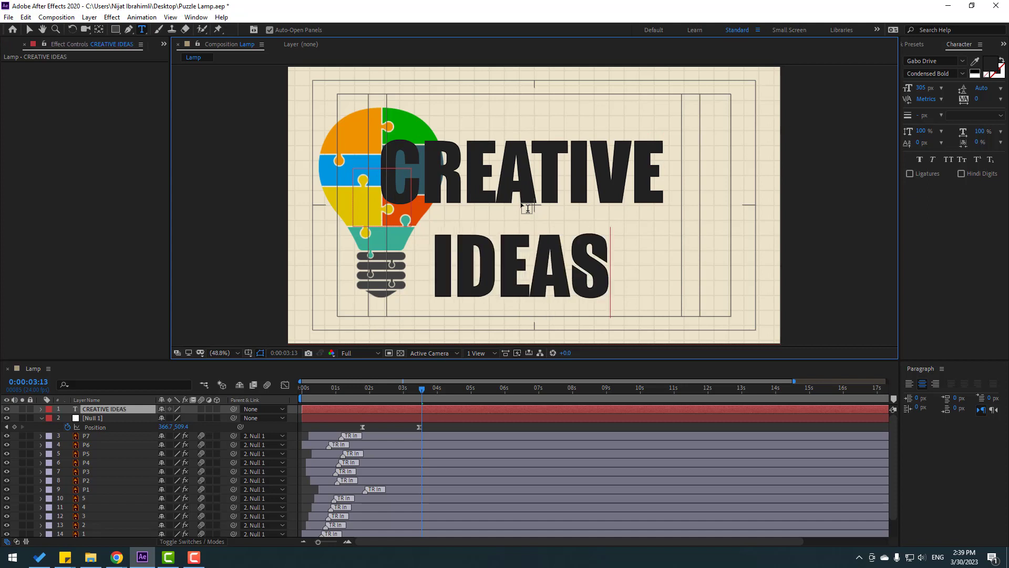
- Shrink the title to 262 px and move it to the right of the bulb
click(29, 30)
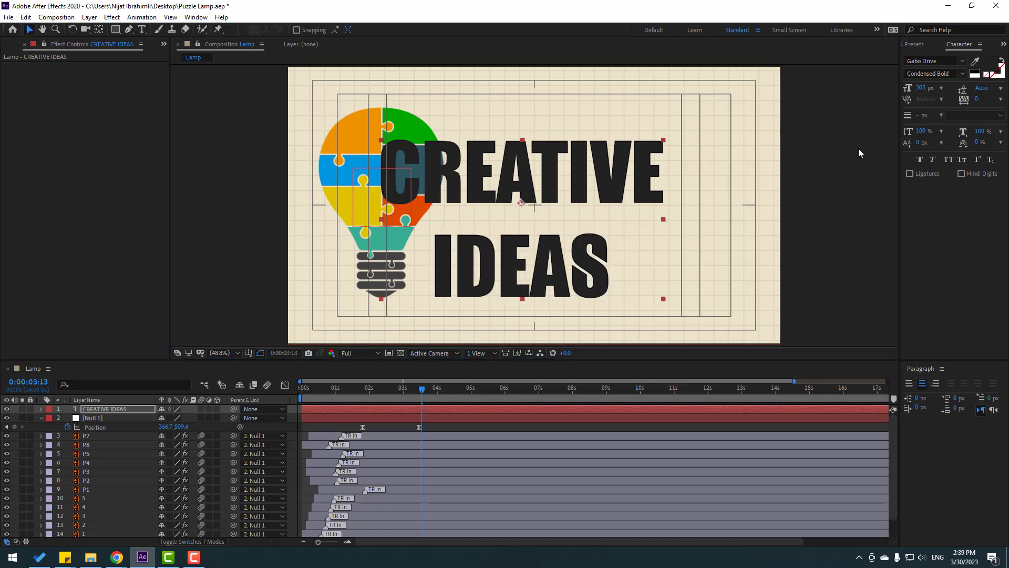
key(shift+Right)
key(shift+Right)
key(shift+Right)
key(shift+Up)
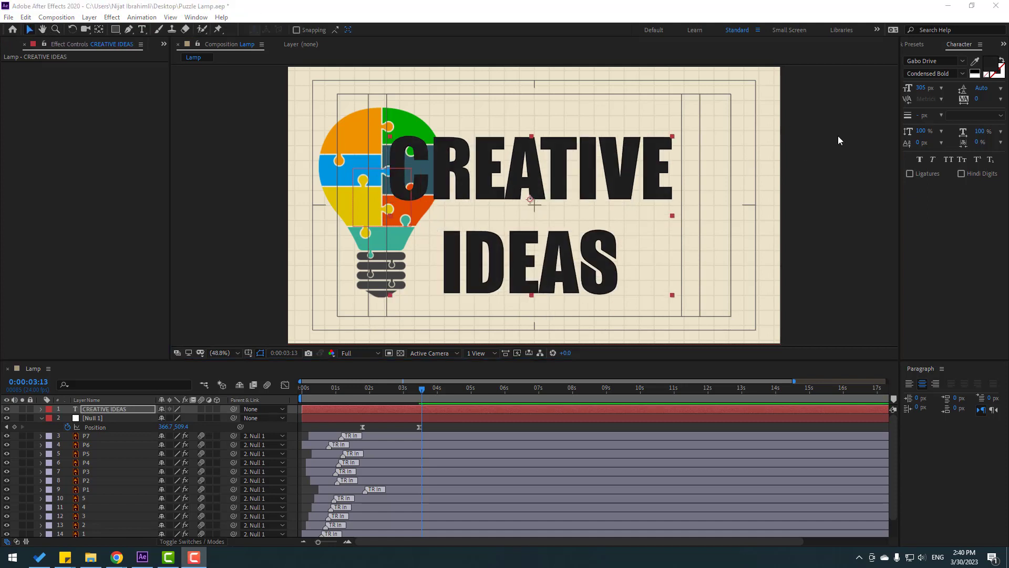
drag(925, 93, 644, 159)
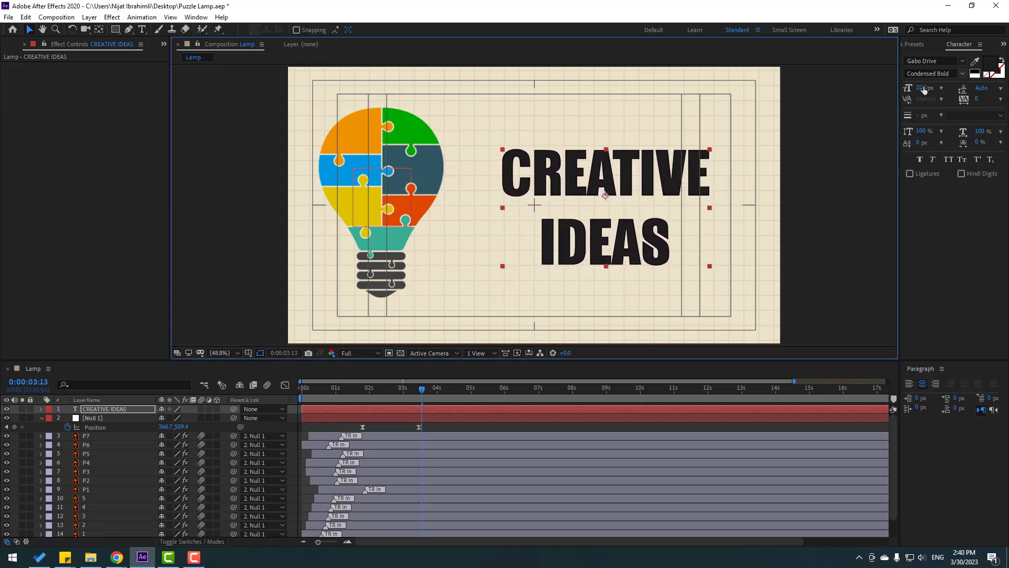
drag(920, 88, 961, 88)
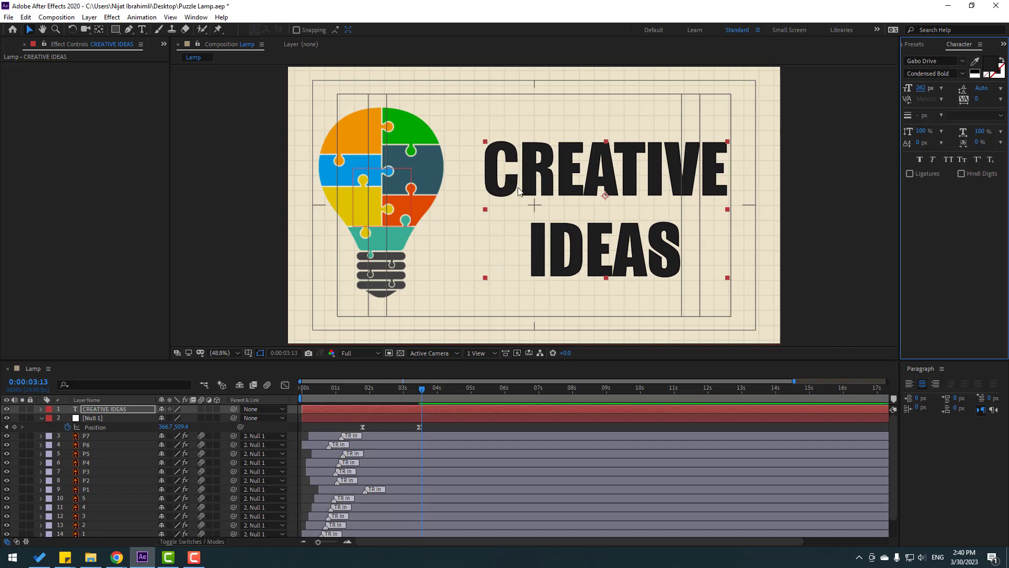
- Colour C orange, R green, E teal and A blue by sampling the bulb
double_click(107, 408)
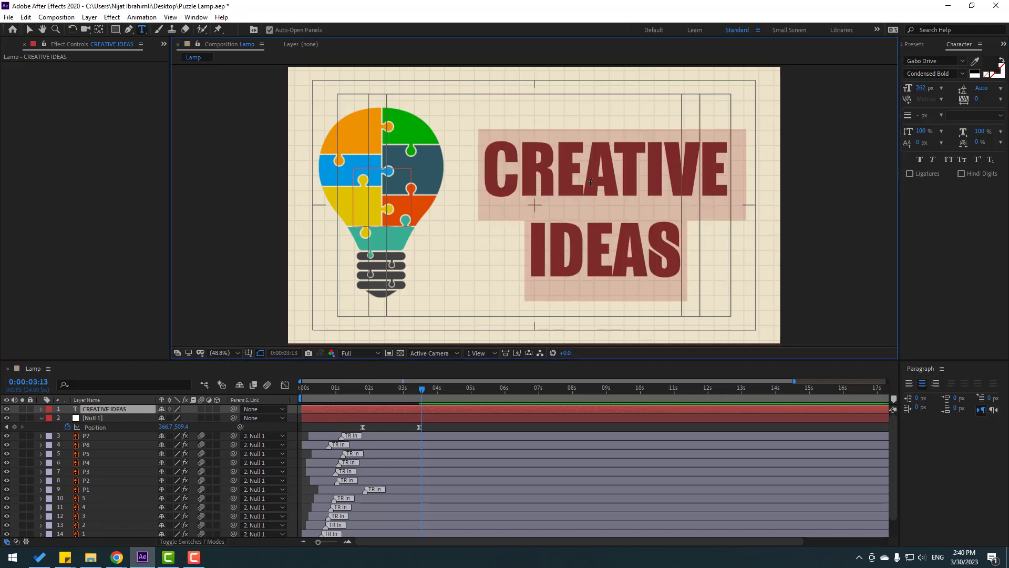
click(509, 176)
key(shift+Left)
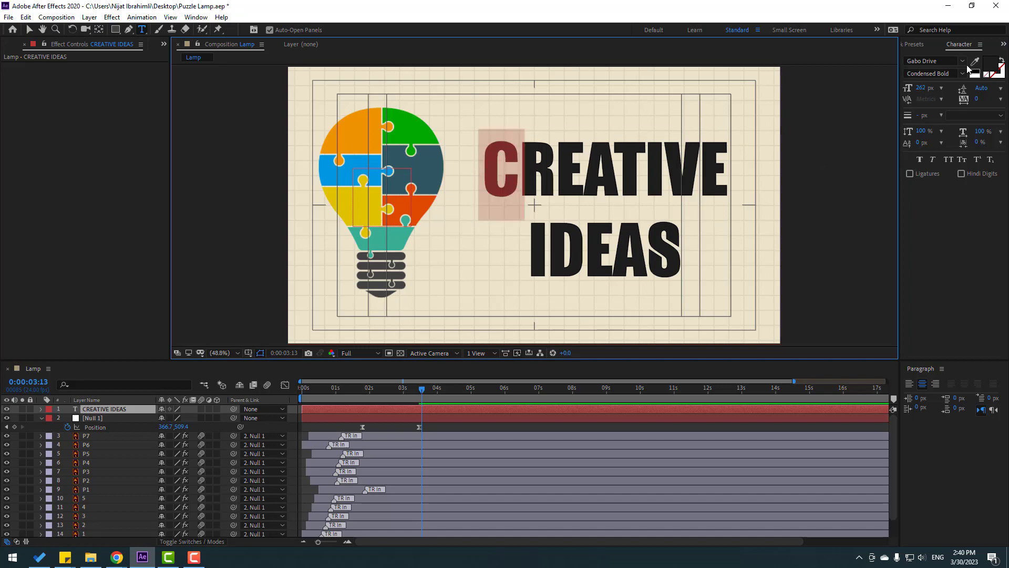
click(975, 62)
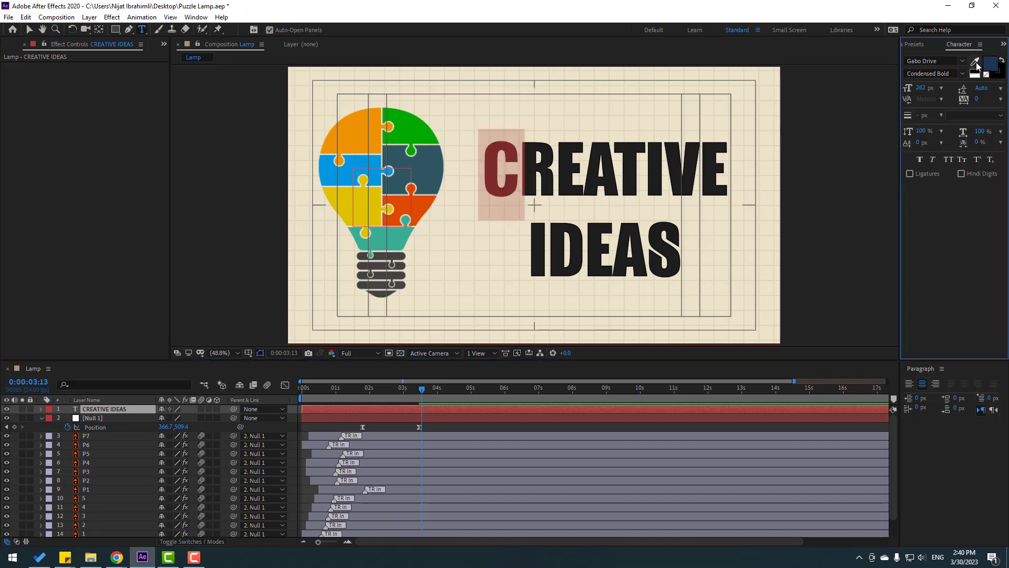
click(361, 131)
key(Right)
key(shift+Right)
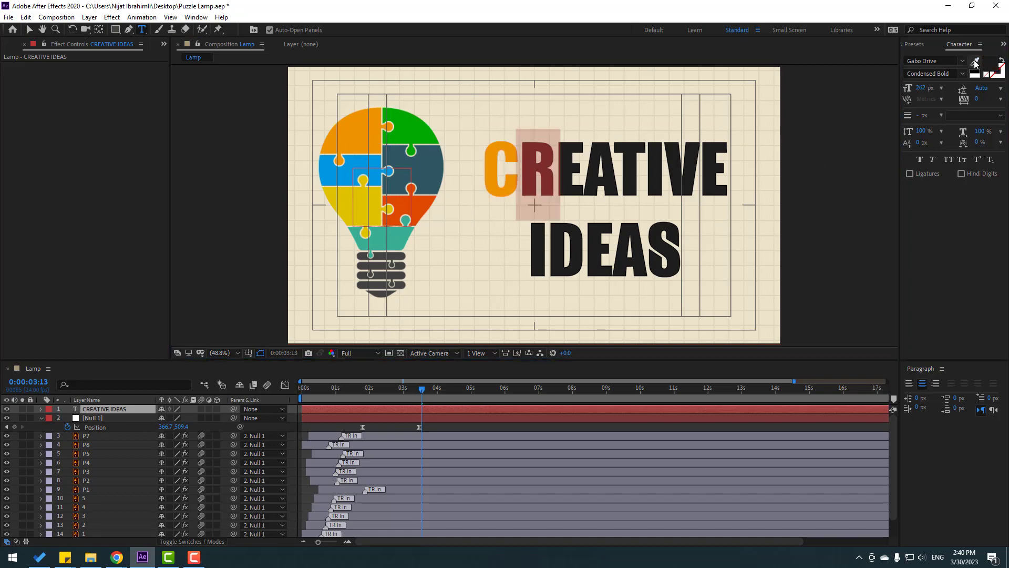
click(976, 62)
click(409, 118)
click(615, 168)
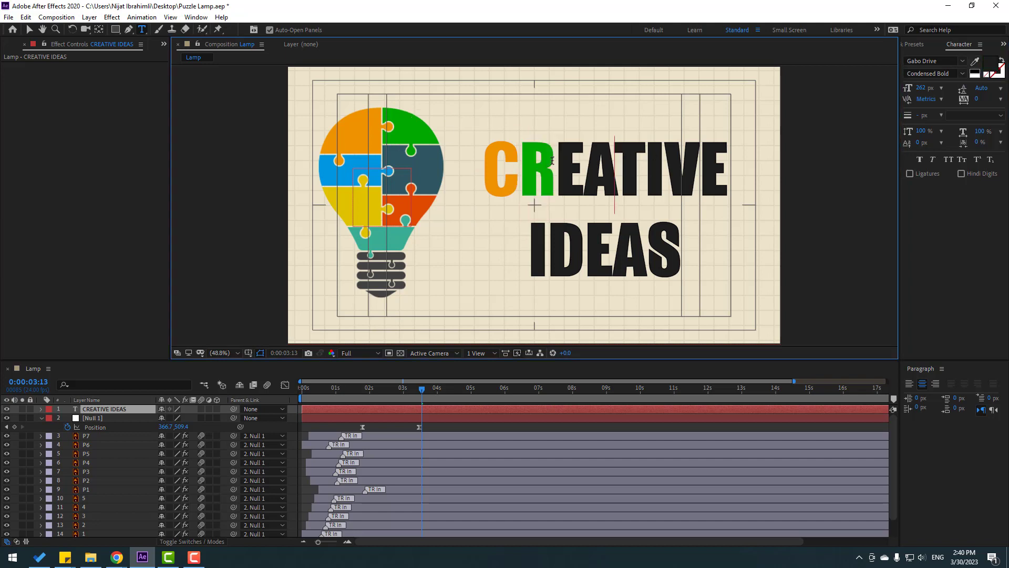
drag(552, 160, 590, 162)
click(976, 62)
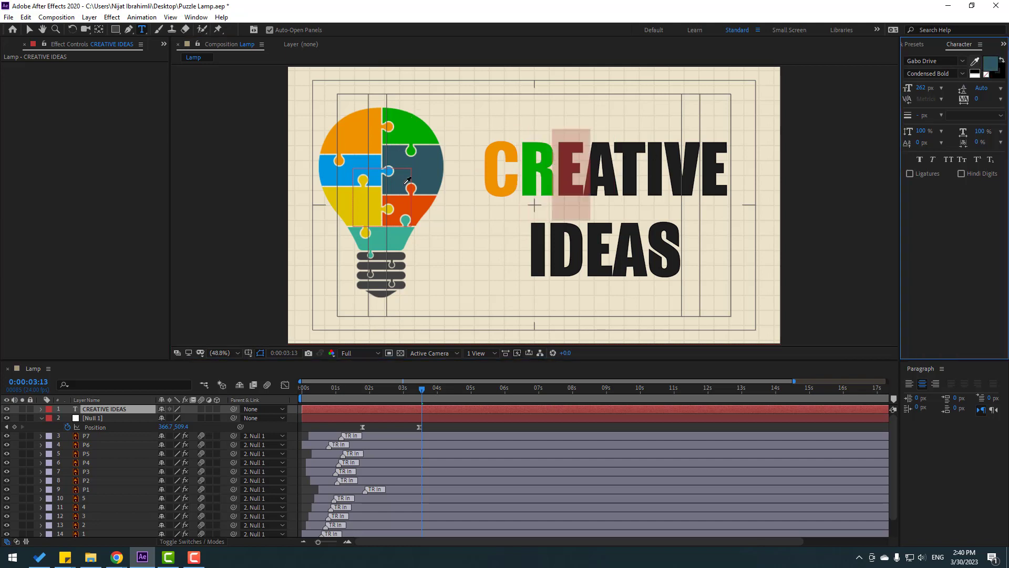
click(422, 161)
drag(577, 162, 652, 164)
click(975, 62)
click(363, 164)
- Colour T orange, I yellow, V teal and the final E orange from the bulb
click(976, 62)
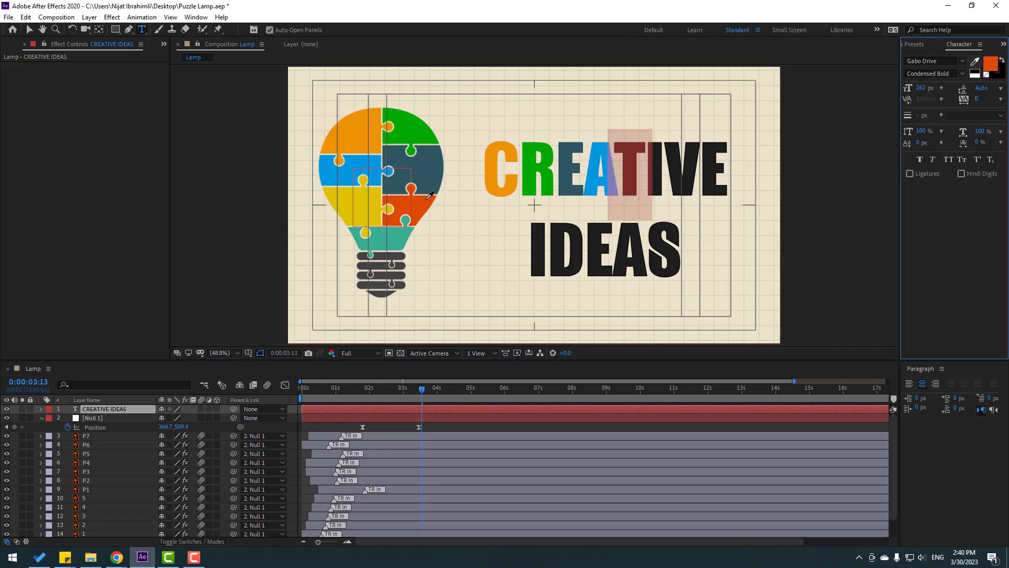
click(428, 197)
click(617, 181)
drag(647, 167, 667, 167)
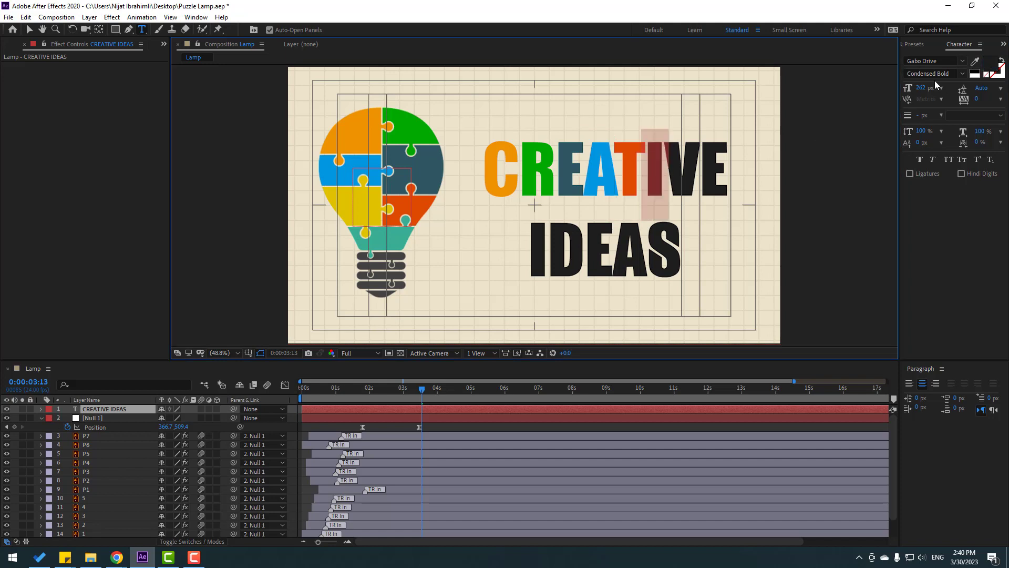
click(975, 62)
click(361, 206)
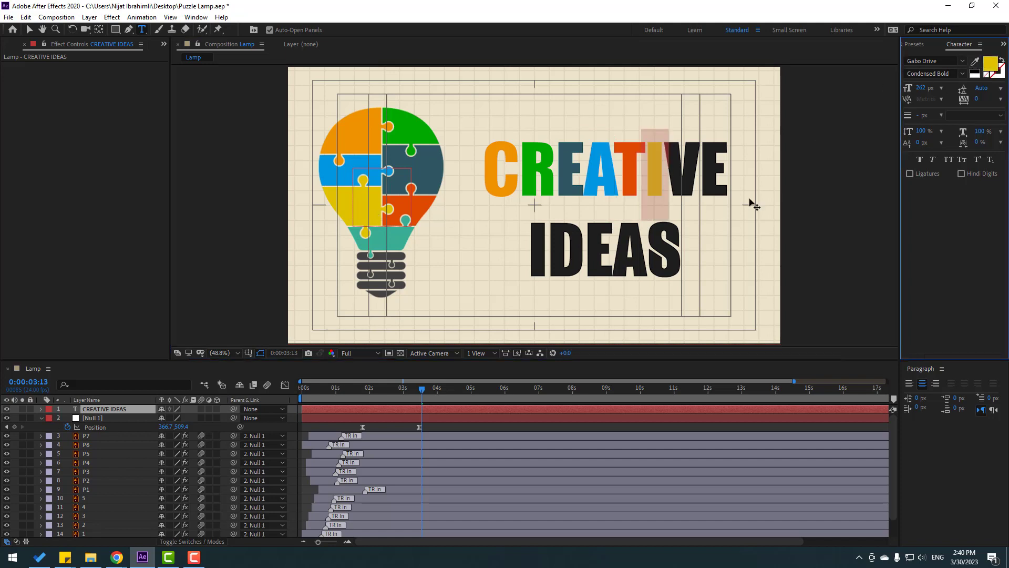
click(697, 173)
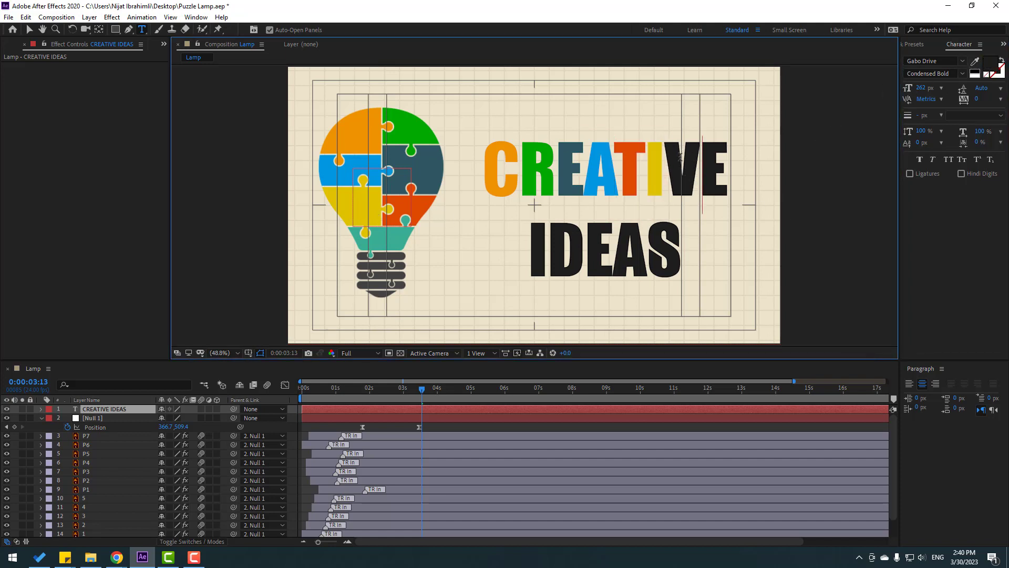
key(shift+Left)
click(975, 62)
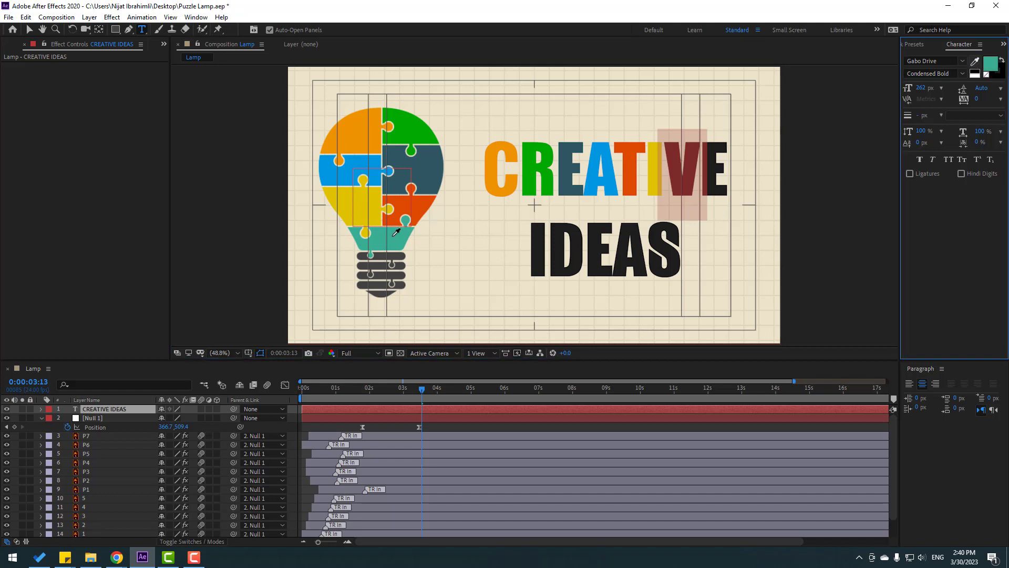
click(396, 231)
key(shift+Right)
key(shift+Right)
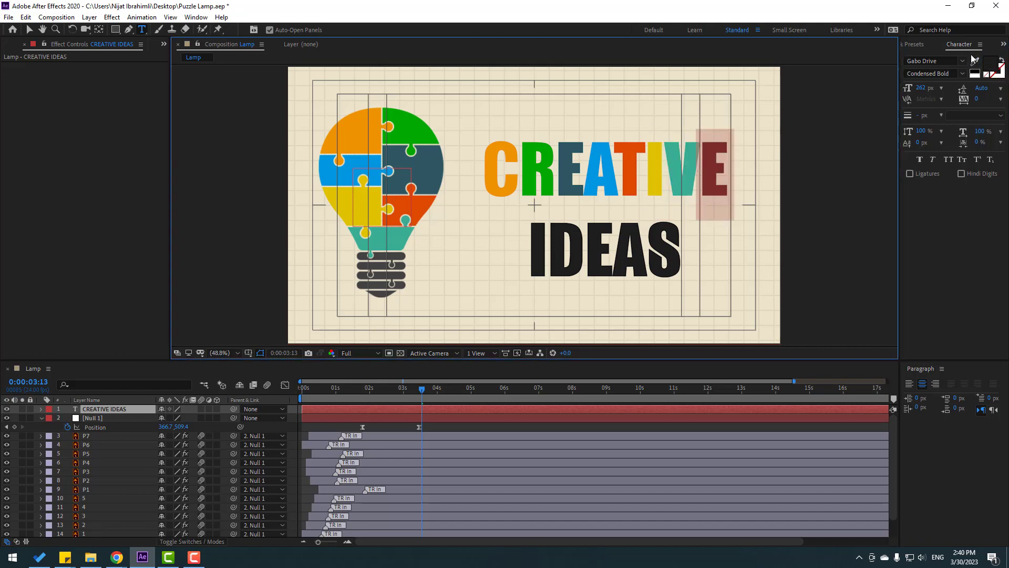
click(974, 61)
click(361, 142)
click(710, 173)
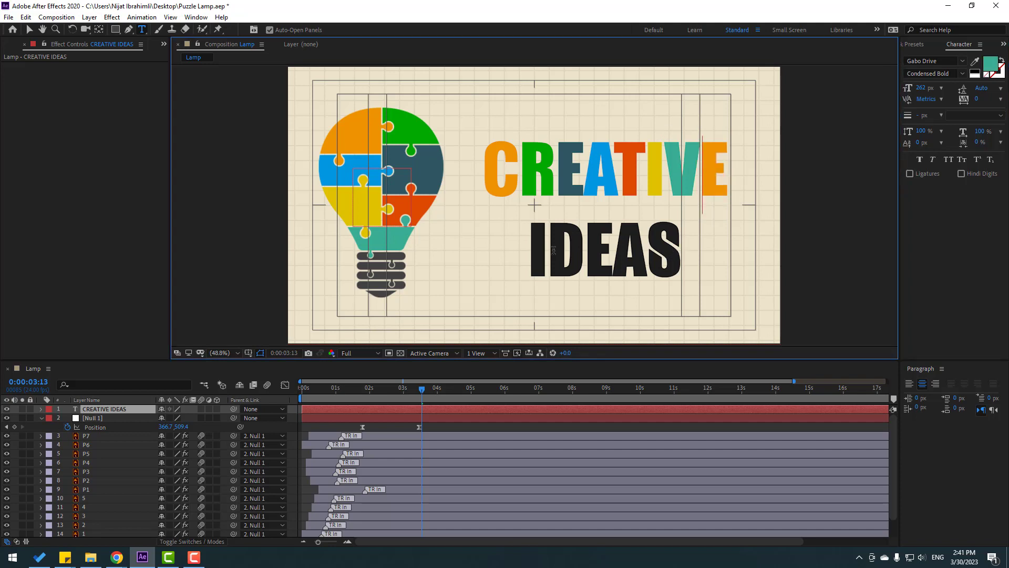
- Colour the I of IDEAS blue, D yellow and E orange with the eyedropper
key(shift+Left)
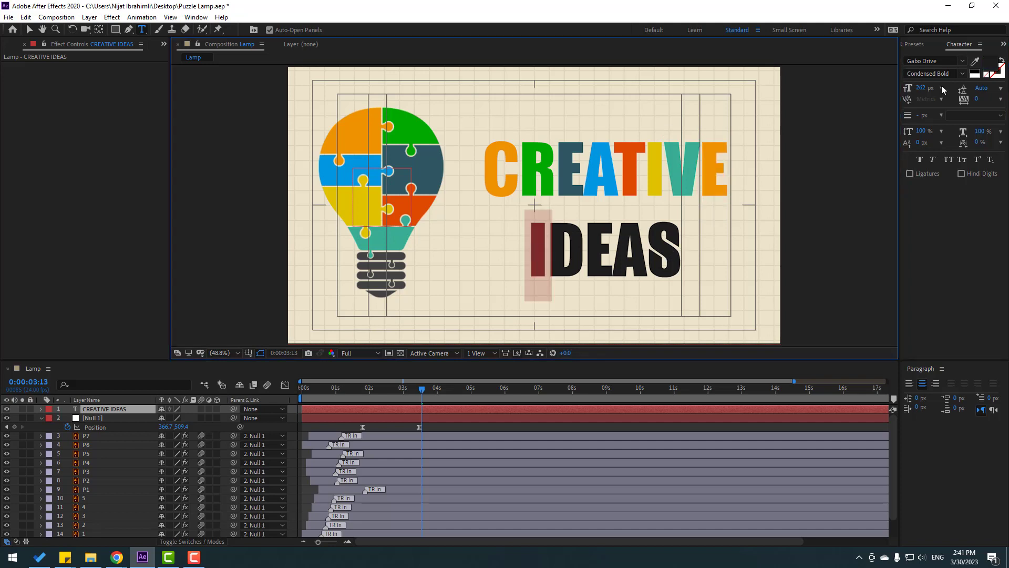
click(974, 61)
click(367, 163)
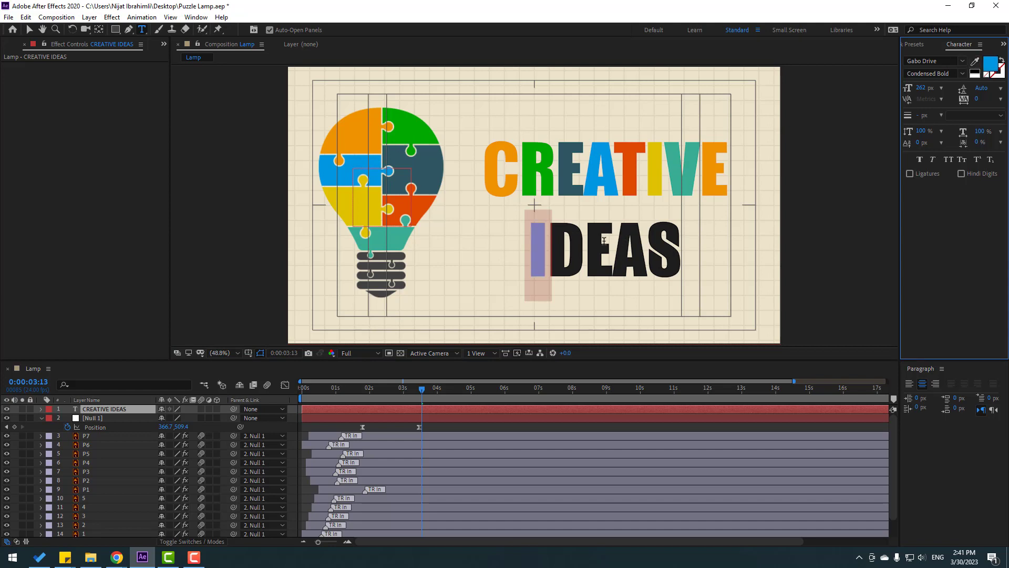
key(Right)
key(shift+Right)
click(975, 62)
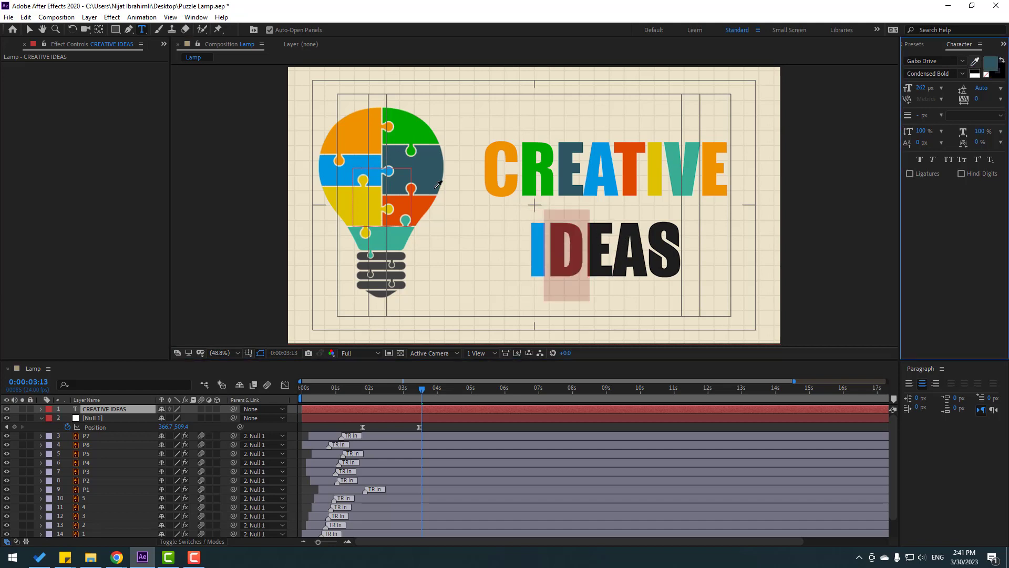
click(361, 199)
key(Right)
key(shift+Right)
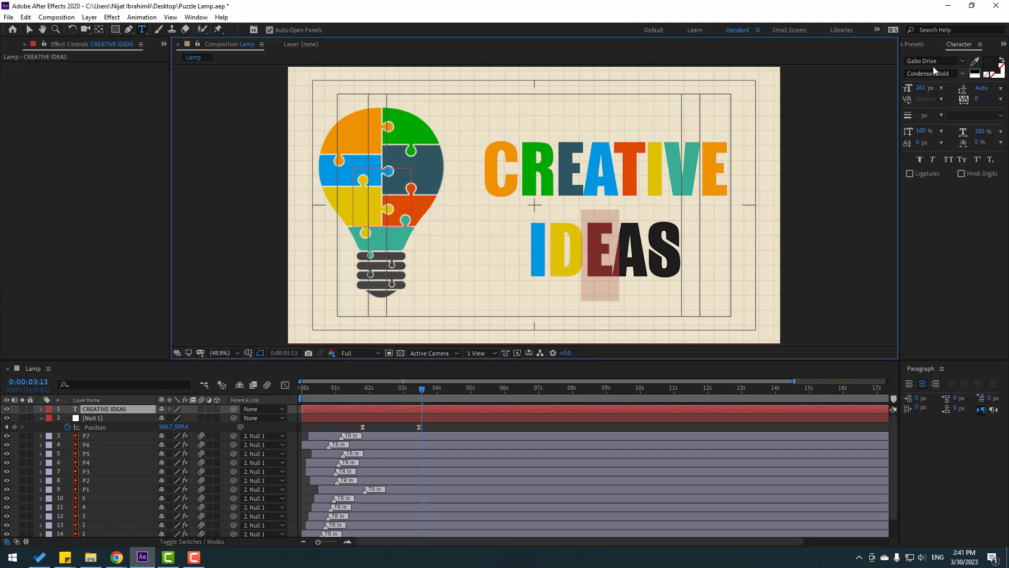
click(975, 63)
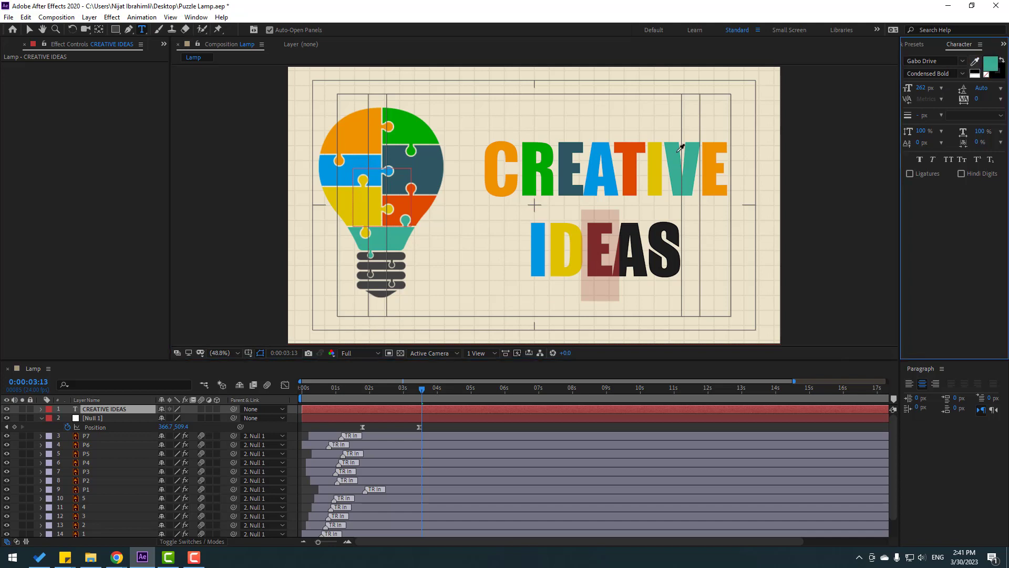
click(635, 151)
- Colour A green and S yellow, then exit text editing to the Selection tool
key(Right)
key(shift+Right)
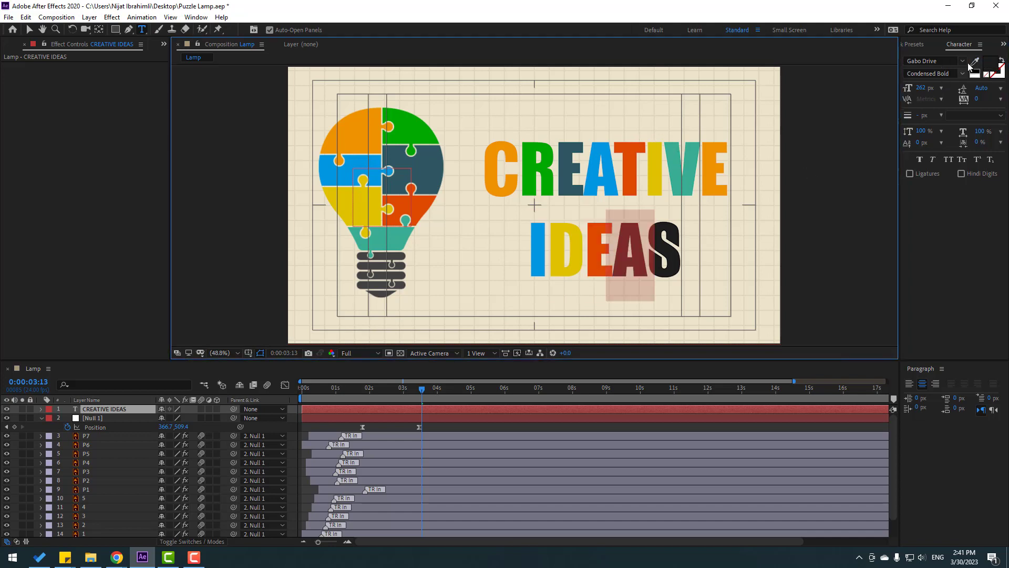
click(974, 63)
click(550, 152)
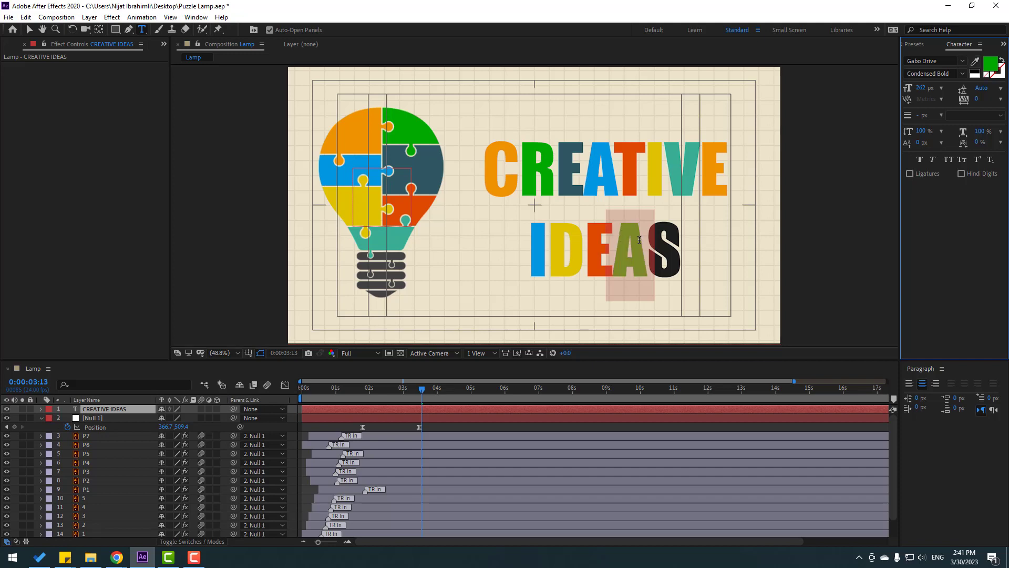
key(Right)
key(shift+Right)
click(973, 64)
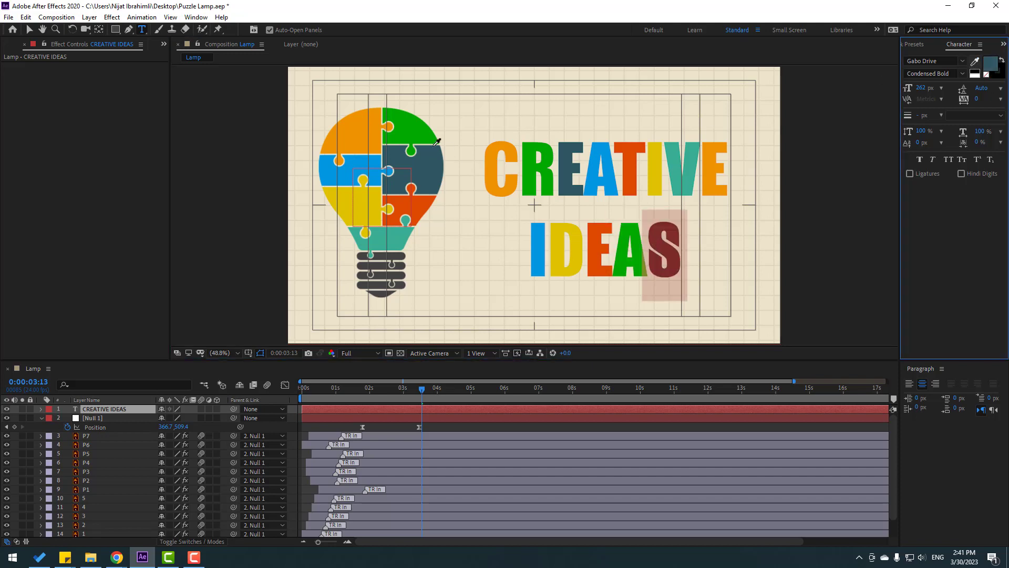
click(365, 202)
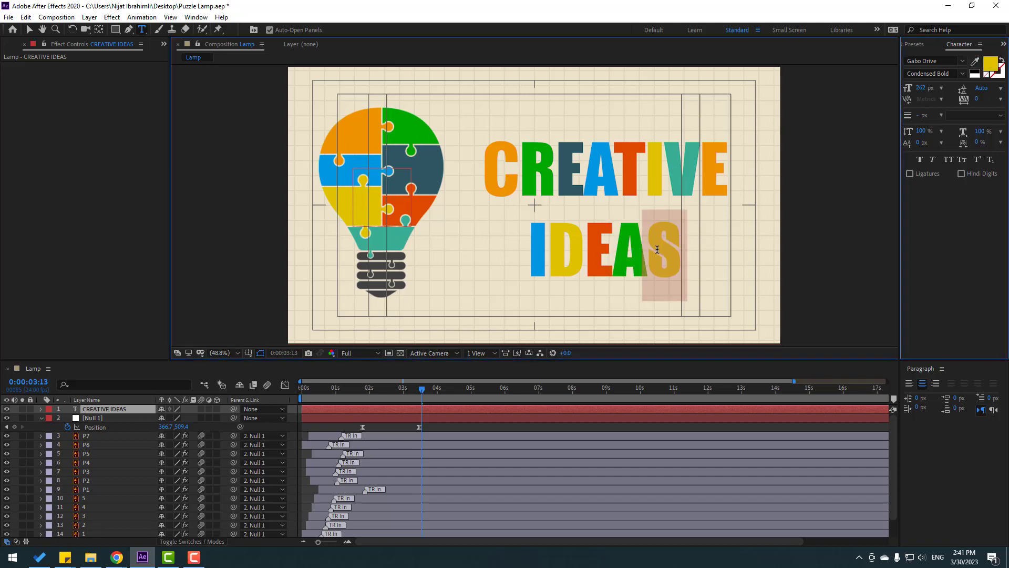
click(663, 260)
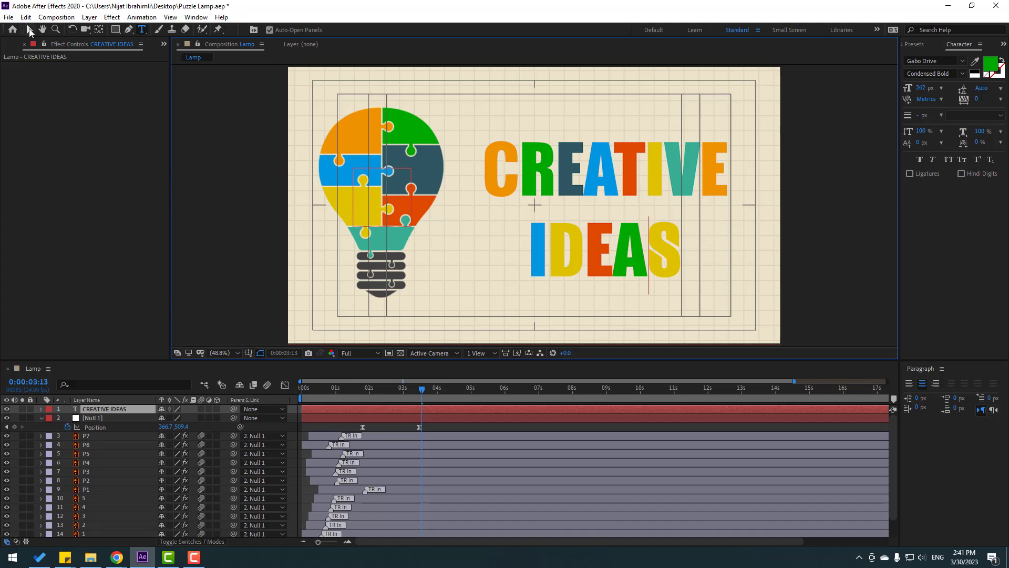
click(30, 30)
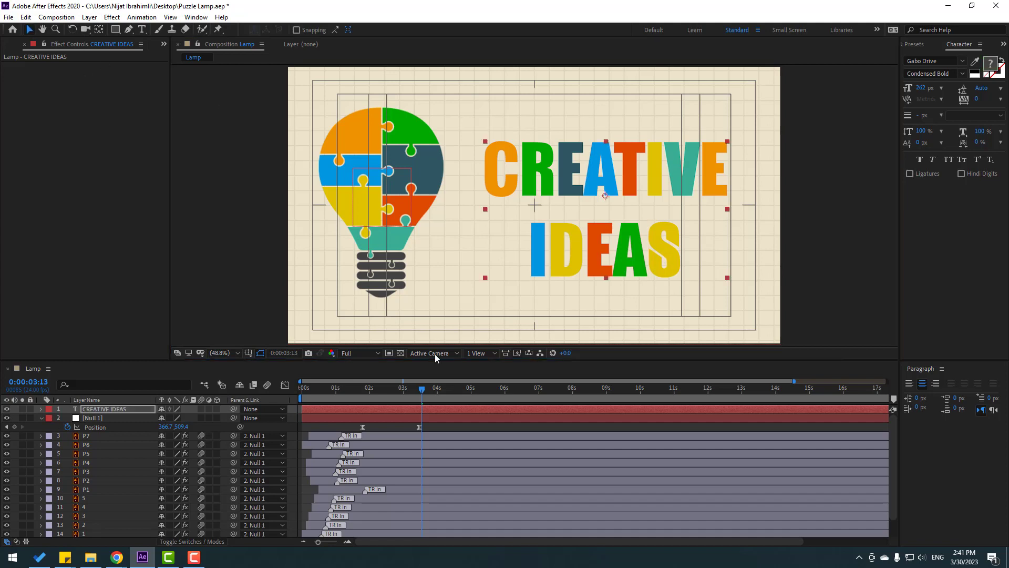
- Apply Animation Composer's Overshoot Position & Rotate & Scale Characters preset as an In animation to the title
click(186, 412)
drag(893, 168, 253, 103)
click(134, 182)
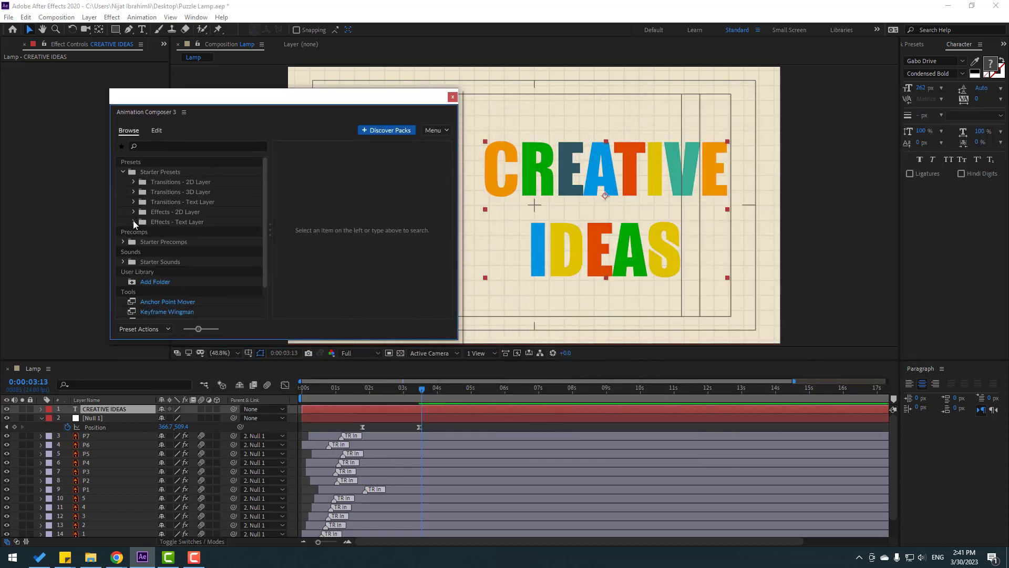
click(134, 201)
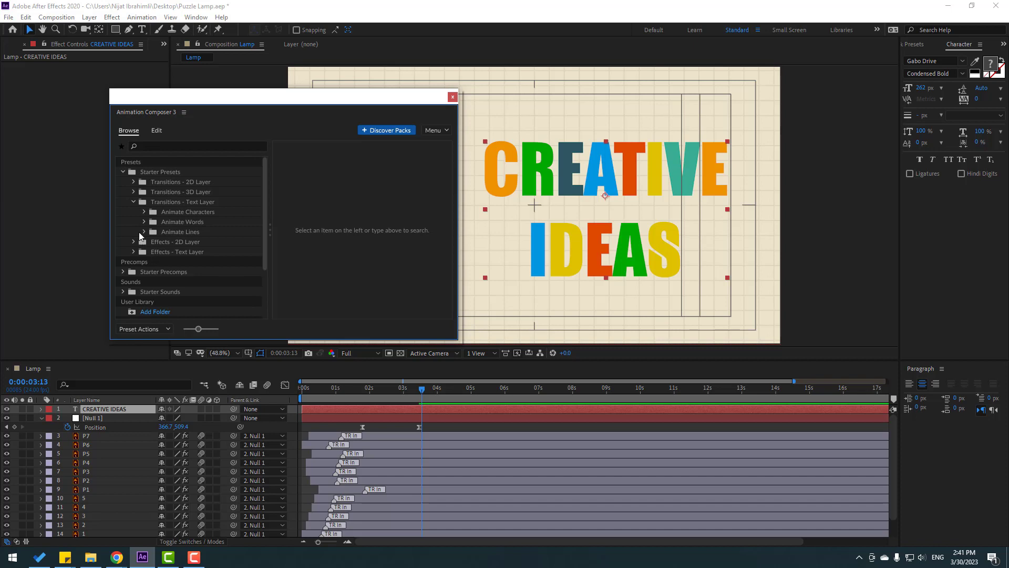
click(144, 211)
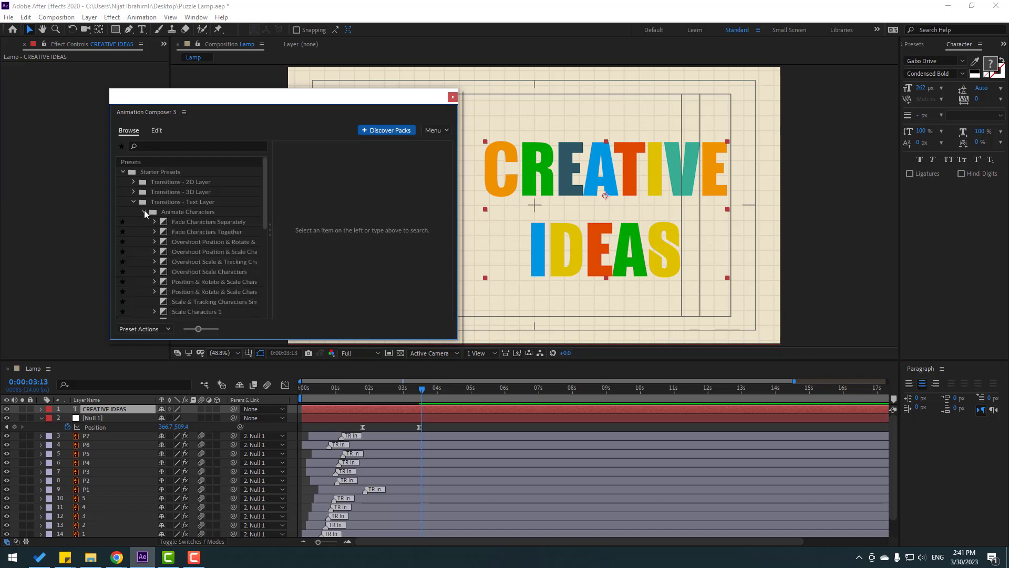
click(197, 254)
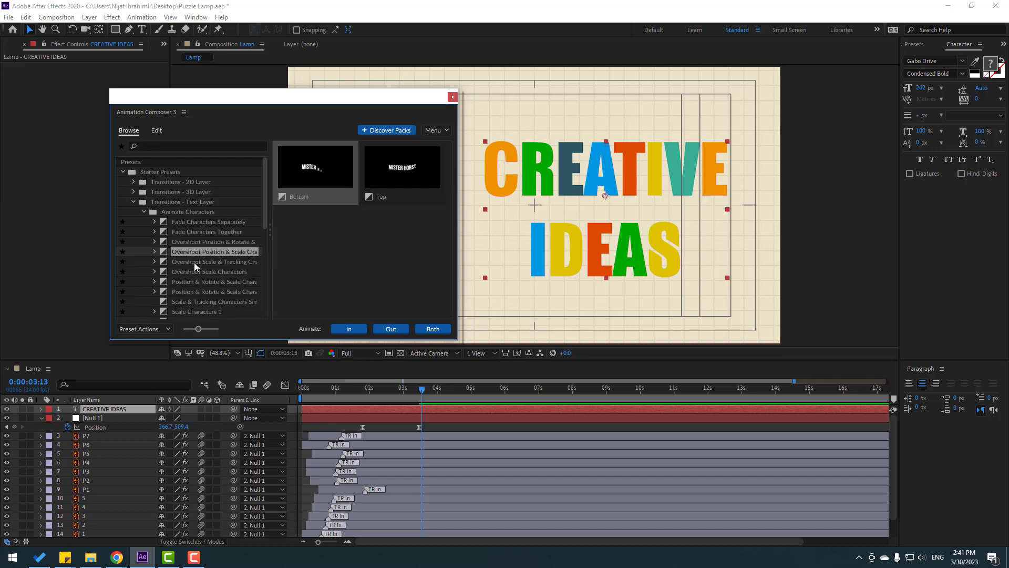
click(198, 243)
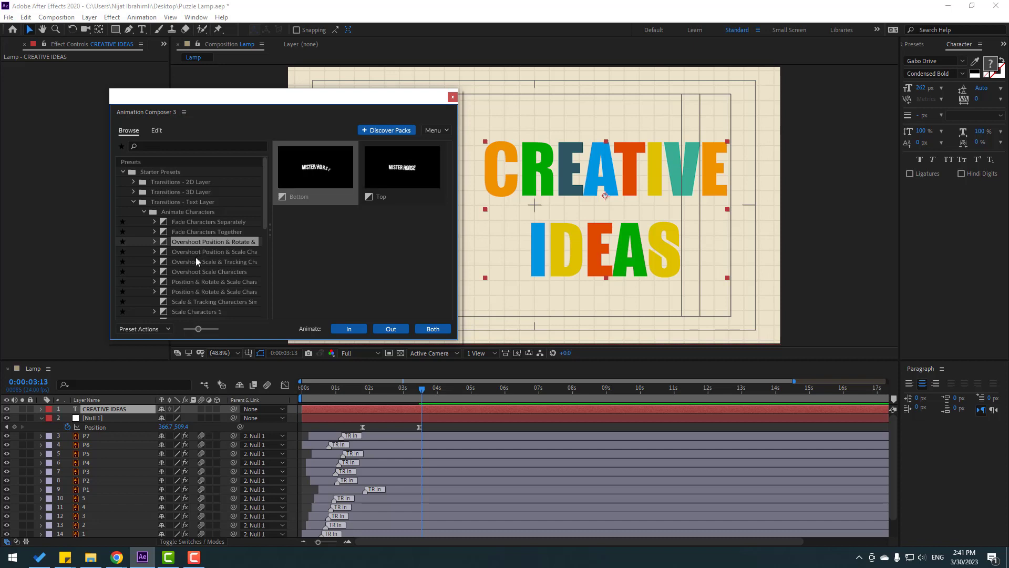
click(341, 329)
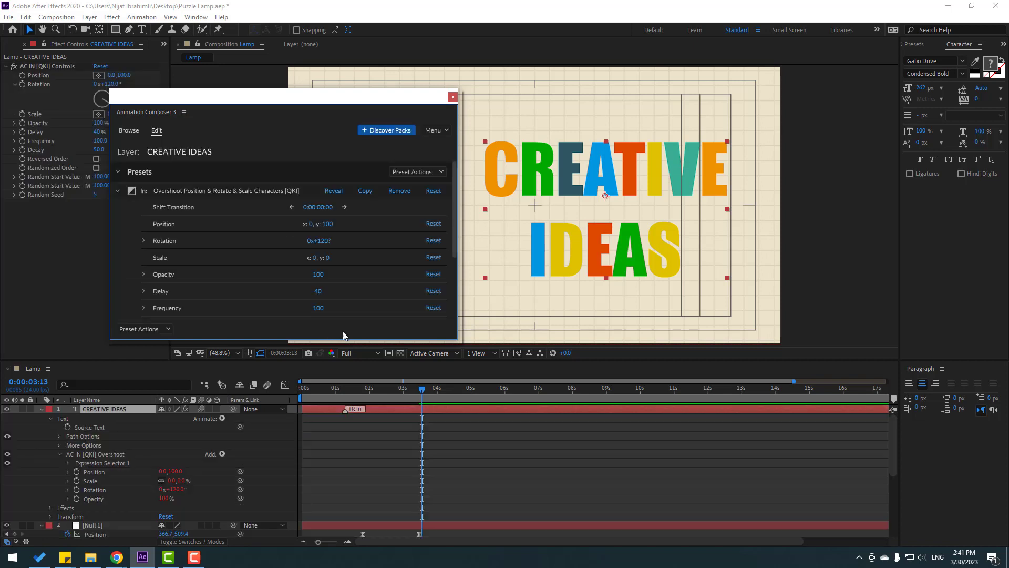
click(452, 98)
click(39, 410)
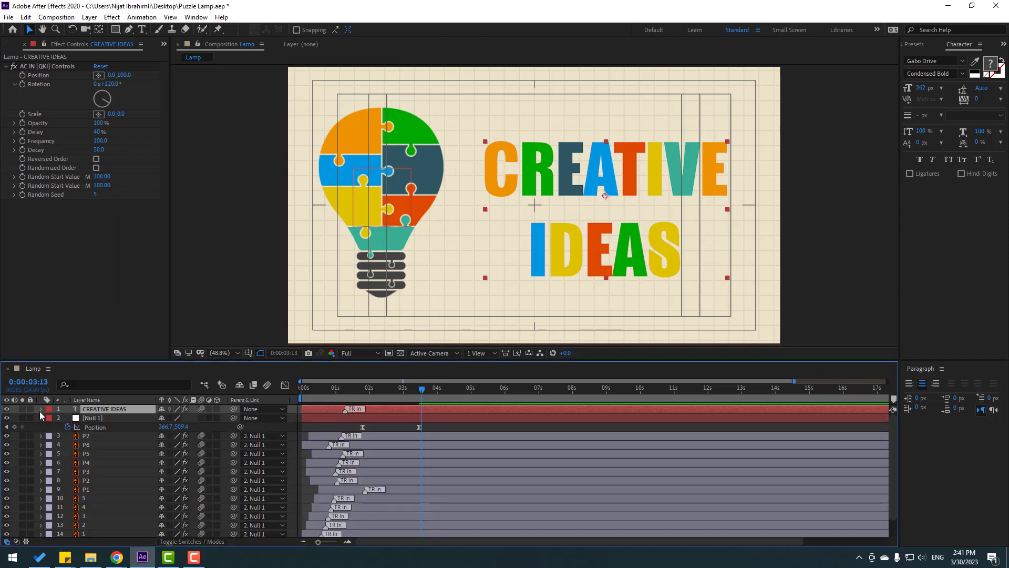
- Drag the CREATIVE IDEAS layer bar to start about two seconds in and preview
click(311, 389)
key(space)
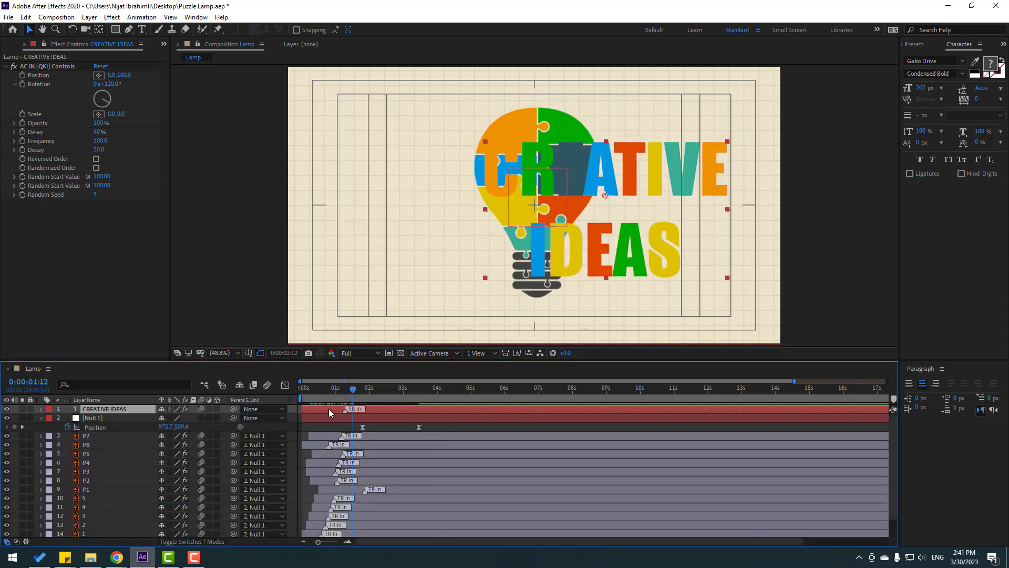
mouse_move(329, 408)
mouse_down()
mouse_move(420, 411)
mouse_move(379, 387)
mouse_move(364, 392)
mouse_move(383, 412)
mouse_move(402, 411)
mouse_move(394, 393)
mouse_move(458, 397)
mouse_up()
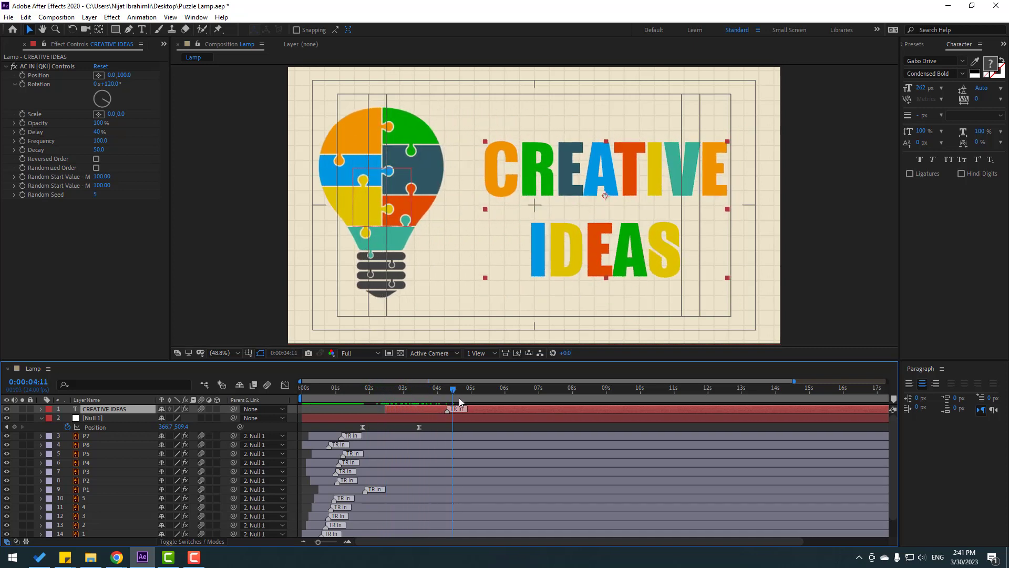
key(space)
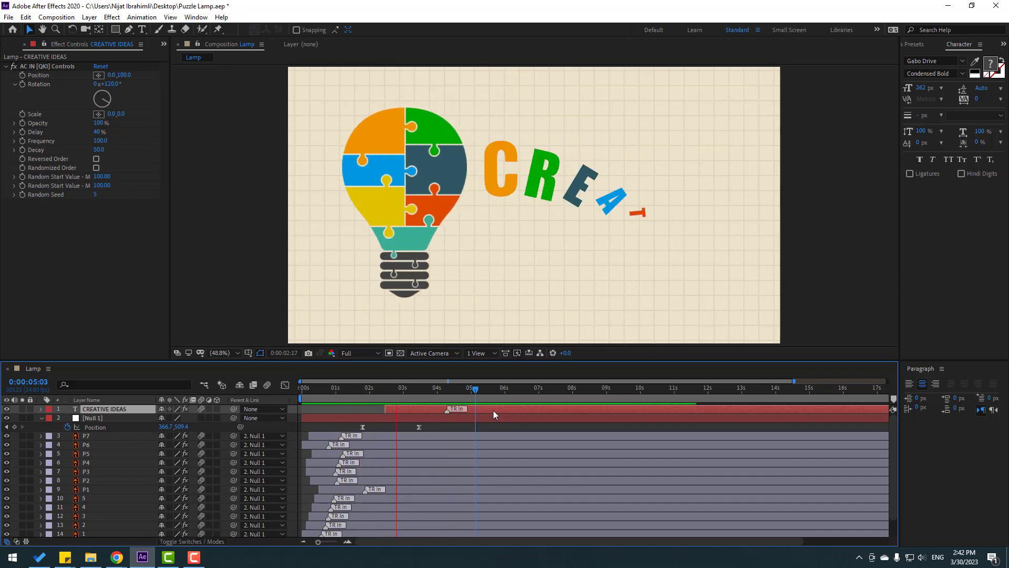
- Scrub and replay the letters' fly-in around 3–4 seconds to check the timing
click(407, 391)
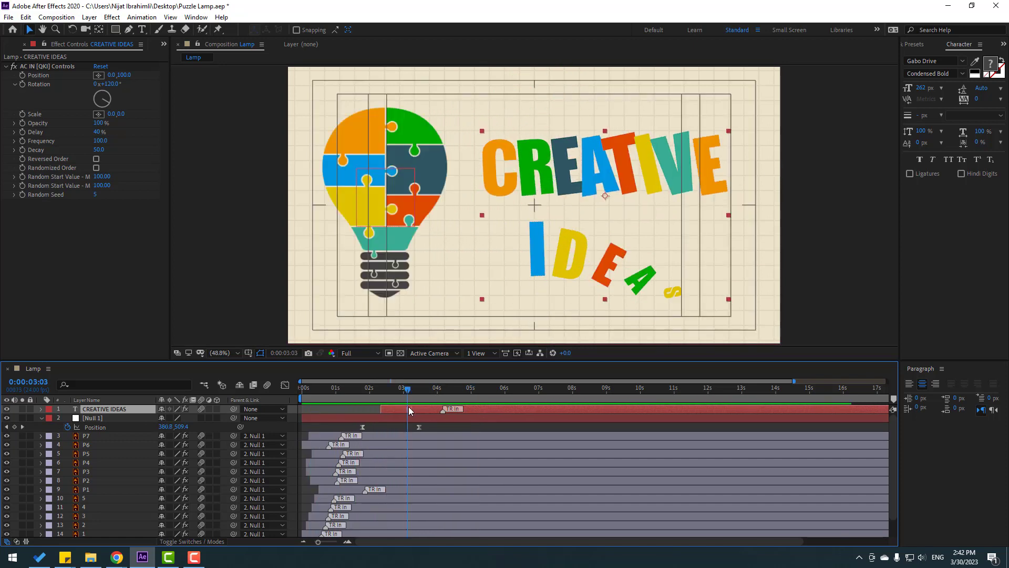
drag(362, 393, 396, 409)
key(space)
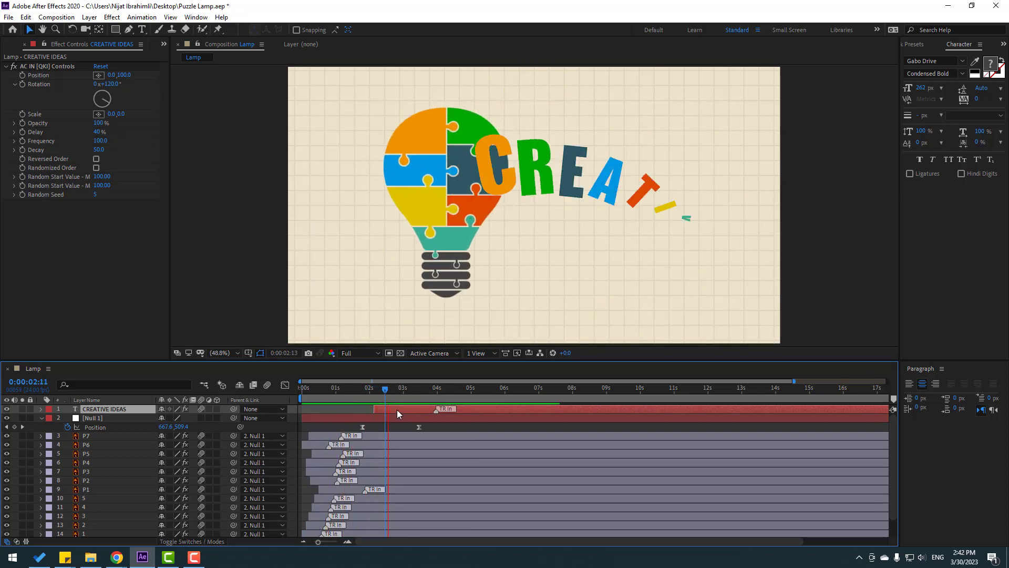
drag(455, 387, 435, 394)
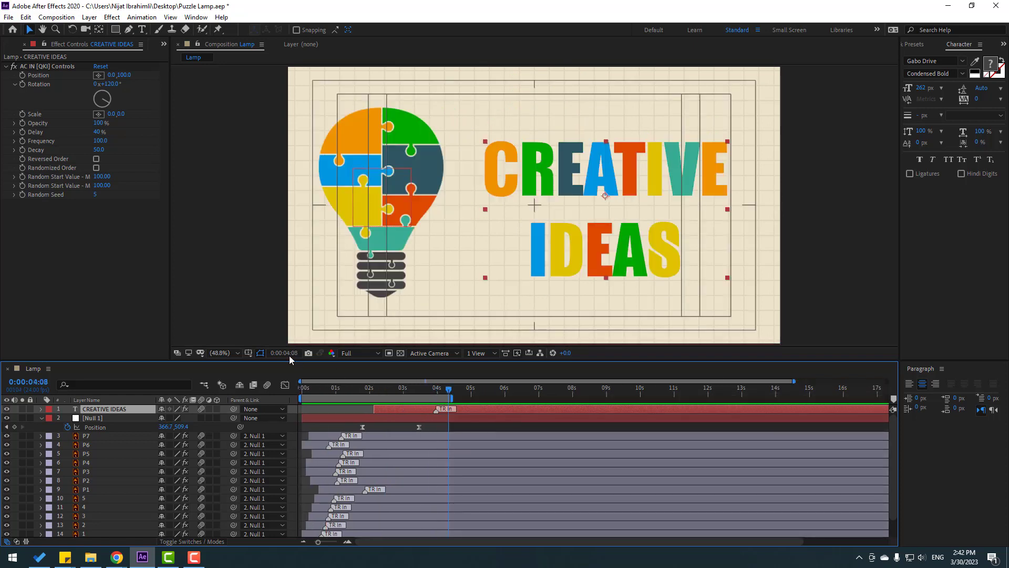
click(248, 352)
click(292, 363)
key(space)
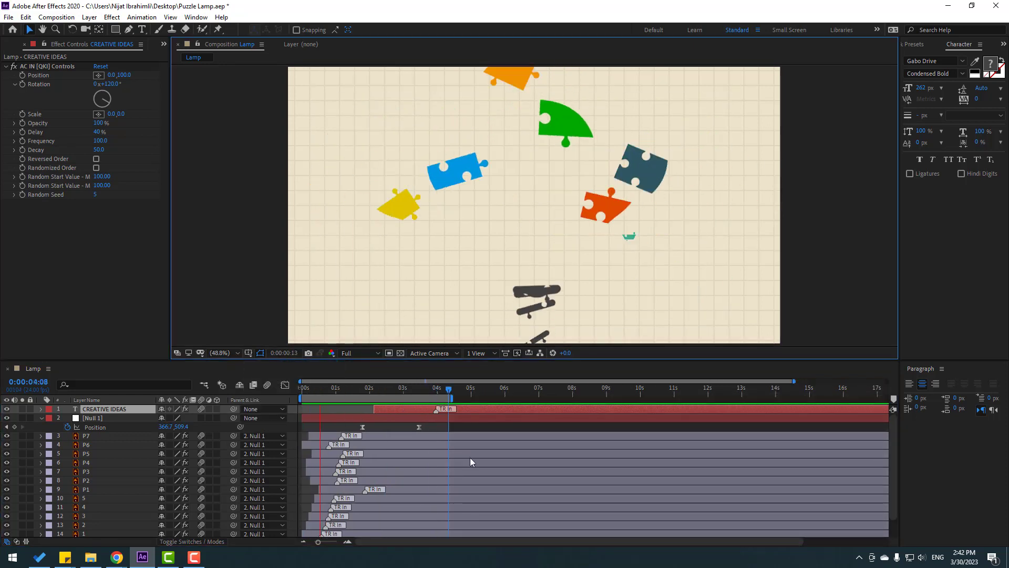
key(space)
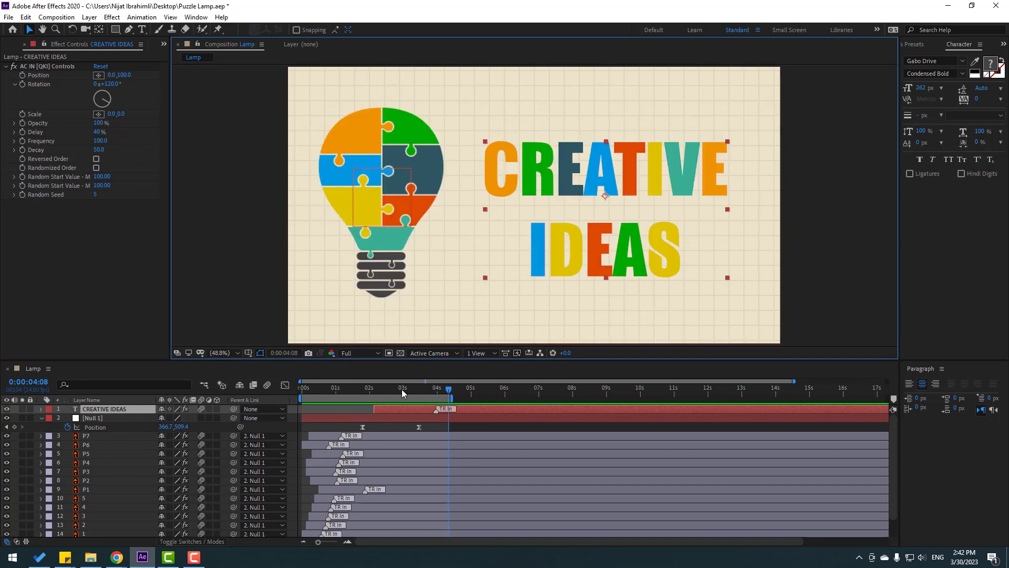
drag(403, 393, 418, 392)
- Select all Lamp composition layers for motion blur, then replay the animation from the first frame
key(ctrl+a)
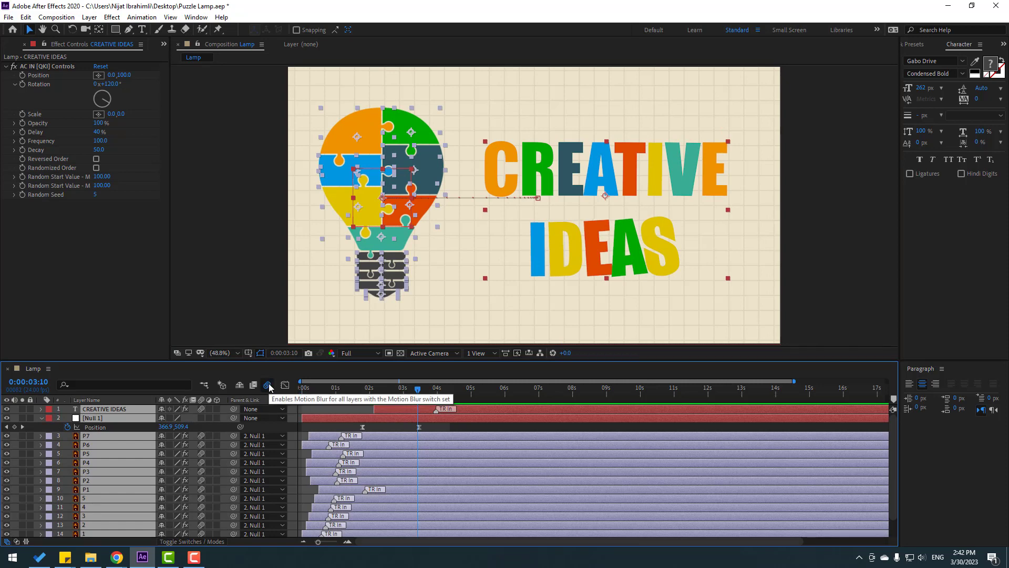
scroll(192, 479, down, 2)
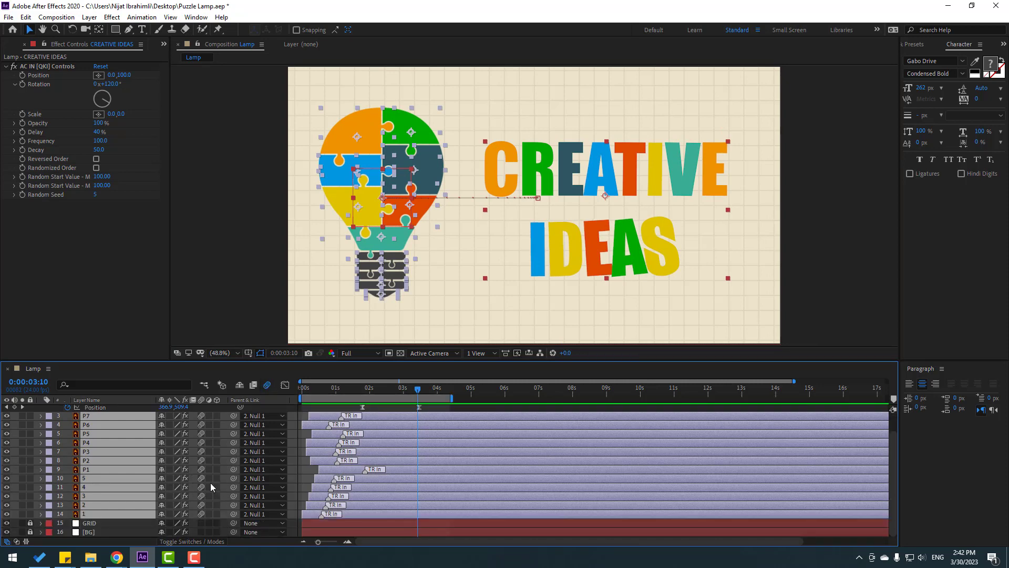
scroll(215, 446, up, 2)
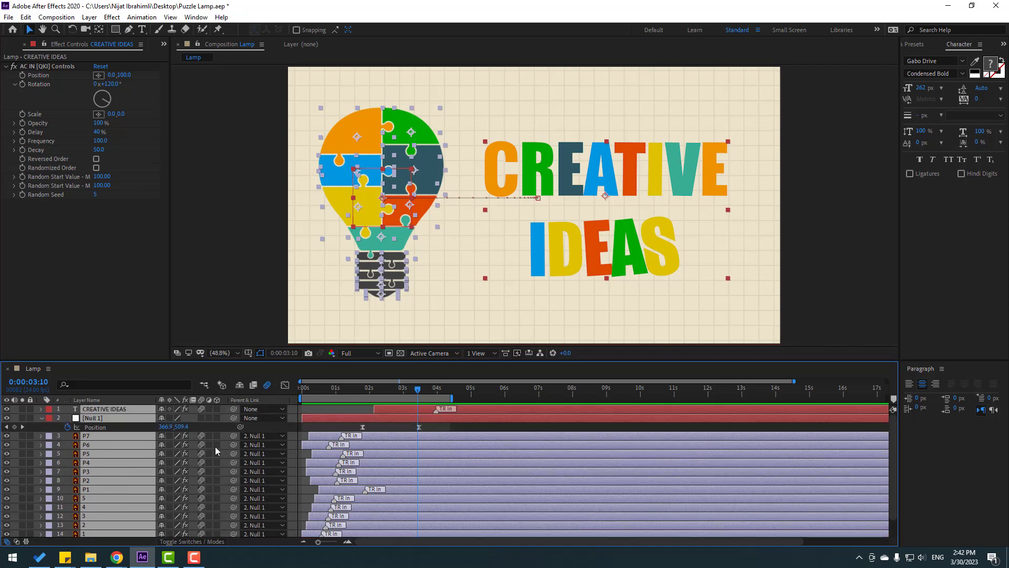
key(Home)
key(space)
key(space)
key(space)
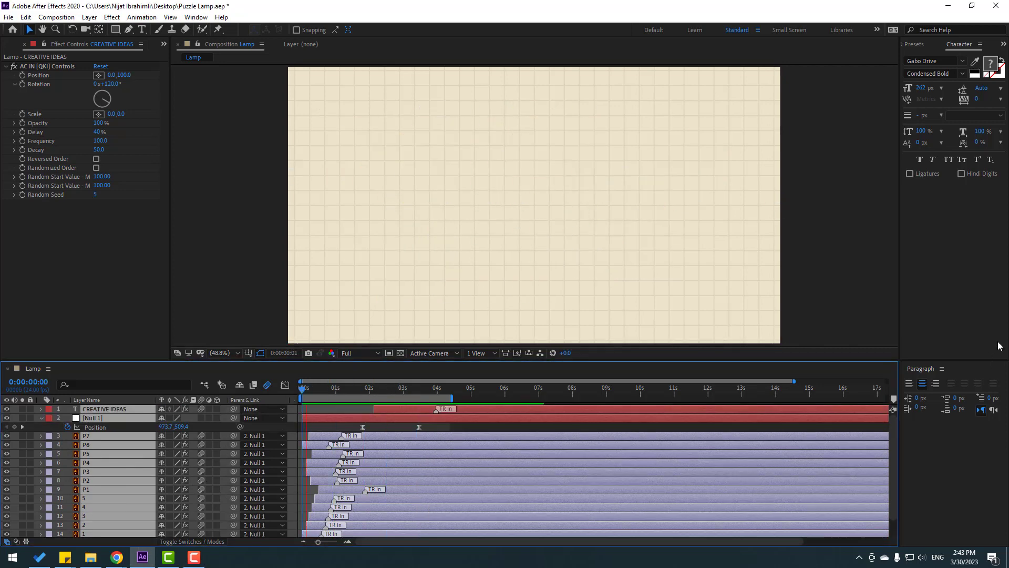